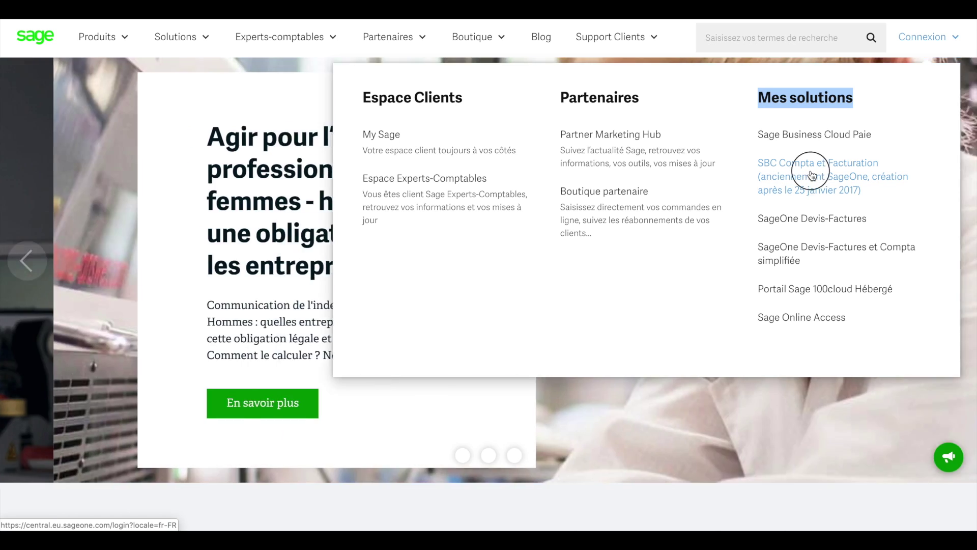
# - Sign in to SBC Compta et Facturation with the prefilled credentials and look over the Sommaire dashboard
pyautogui.click(811, 175)
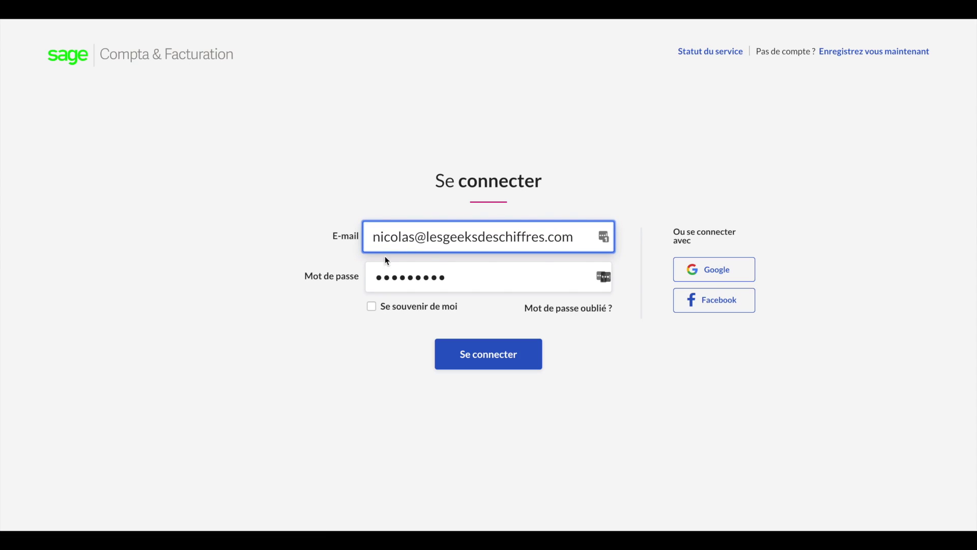
pyautogui.click(484, 354)
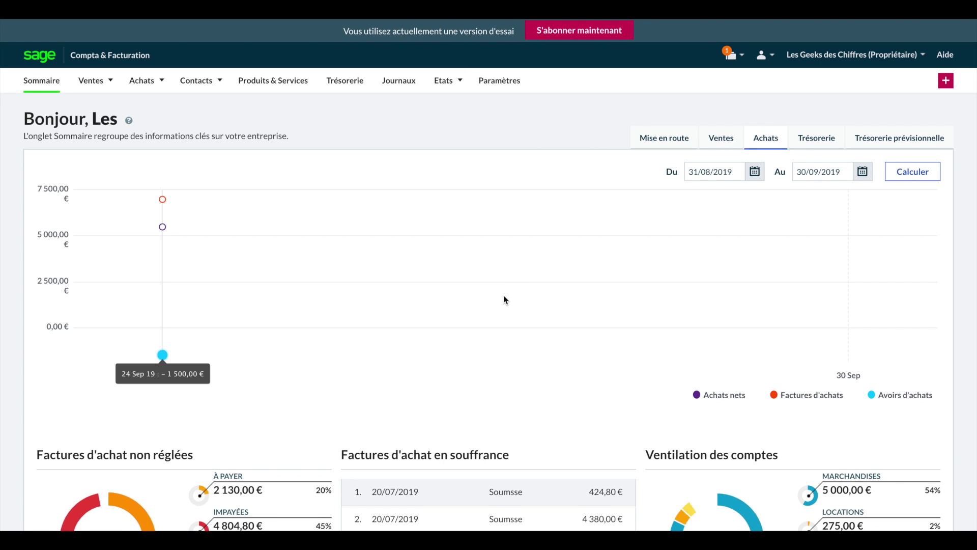
pyautogui.scroll(-5, 505, 299)
pyautogui.scroll(5, 504, 300)
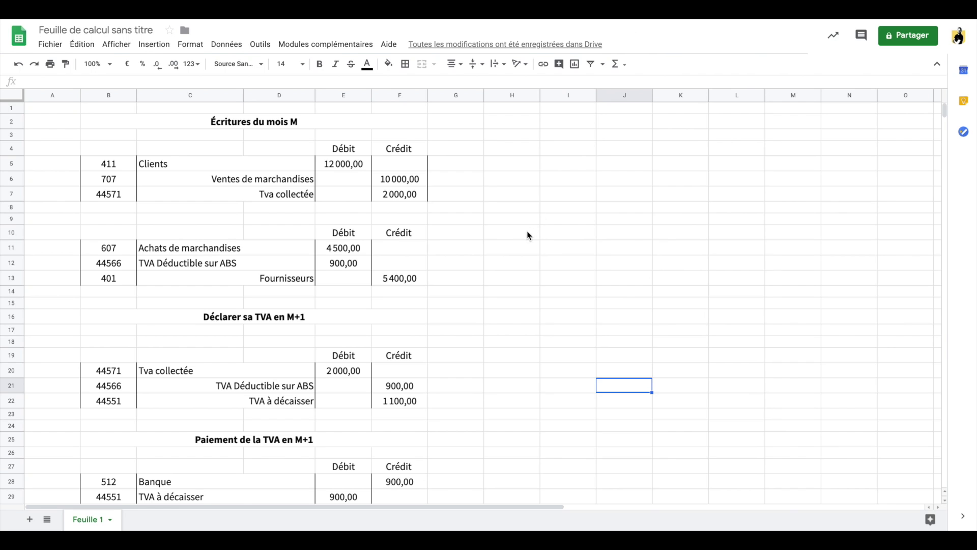
# - Switch to the Google Sheets workbook and review the "Écritures du mois M" and "Déclarer sa TVA en M+1" blocks
pyautogui.click(157, 123)
pyautogui.moveTo(288, 193); pyautogui.dragTo(358, 282)
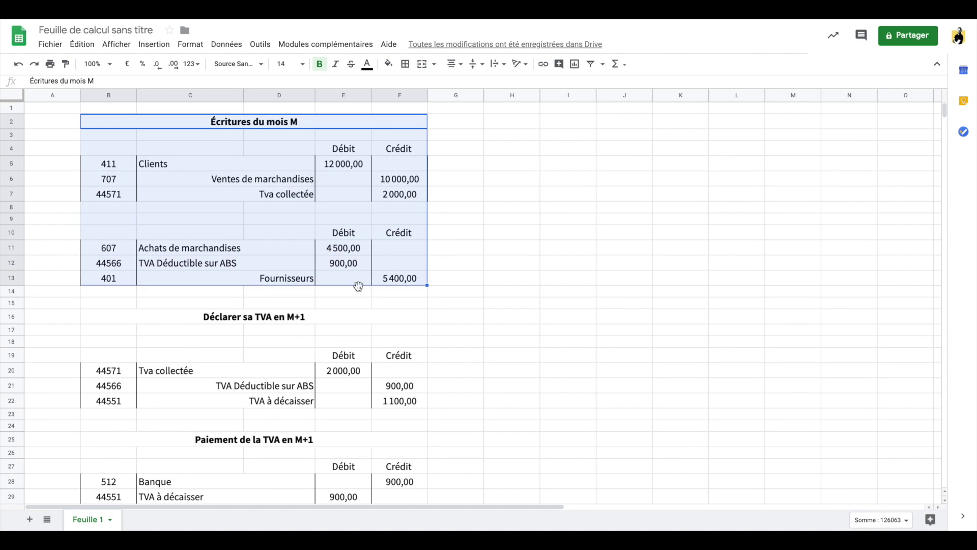
pyautogui.moveTo(102, 319); pyautogui.dragTo(425, 405)
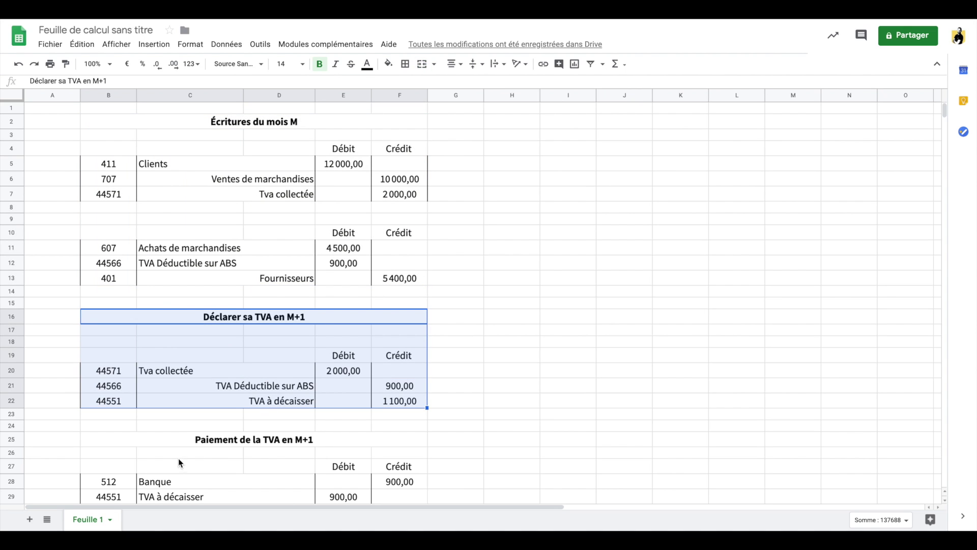
pyautogui.click(519, 248)
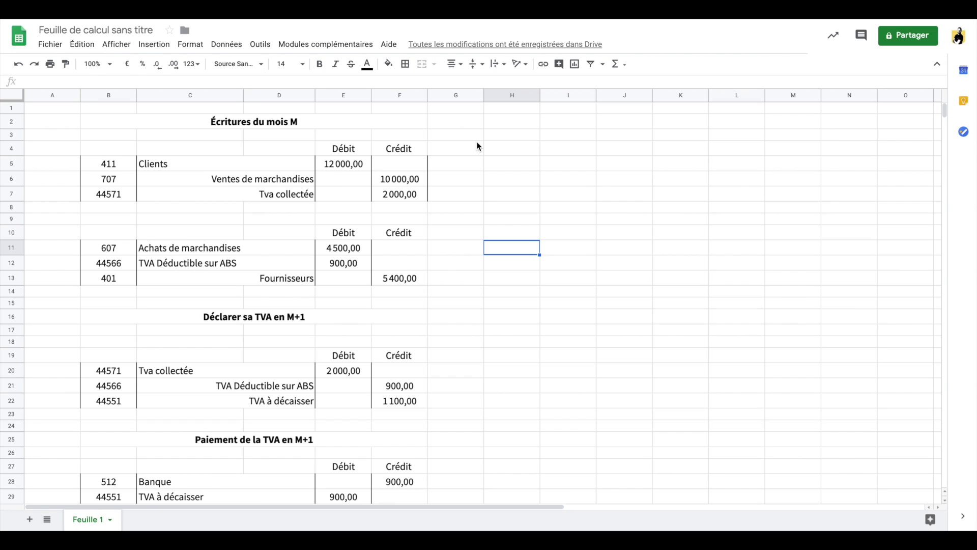
# - Examine the sales entry of month M line by line: accounts 411 Clients, 707 Ventes de marchandises and 44571 Tva collectée
pyautogui.moveTo(93, 161); pyautogui.dragTo(329, 204)
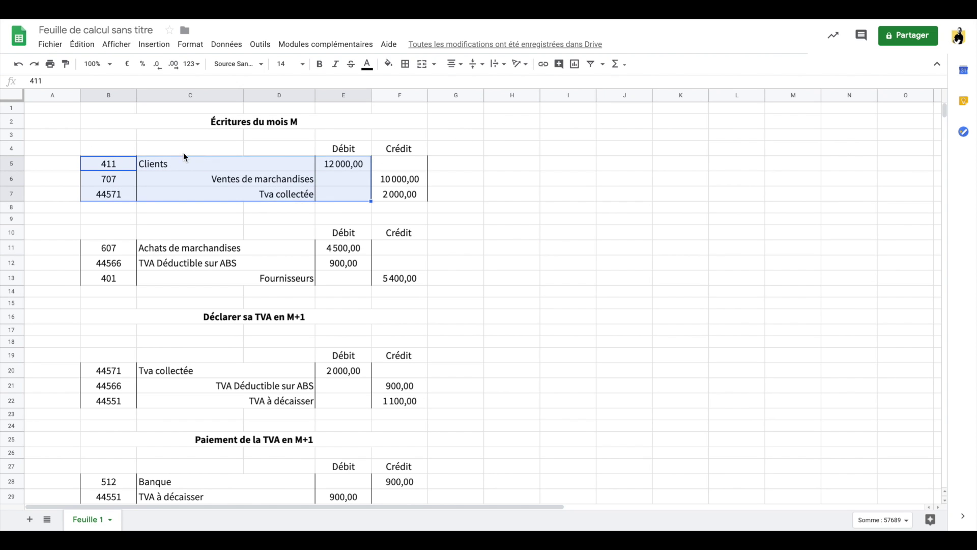
pyautogui.click(108, 152)
pyautogui.moveTo(114, 152); pyautogui.dragTo(423, 195)
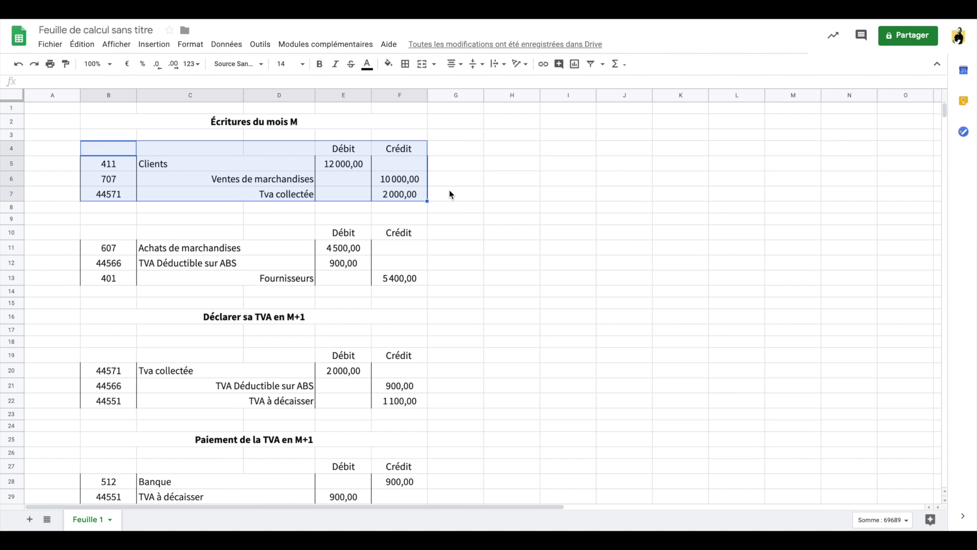
pyautogui.click(90, 171)
pyautogui.moveTo(100, 168); pyautogui.dragTo(349, 166)
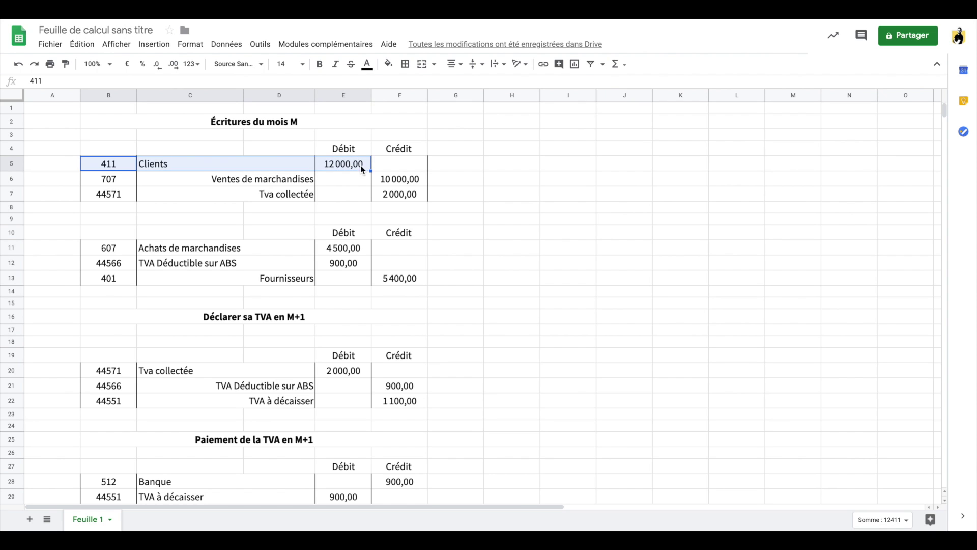
pyautogui.click(360, 166)
pyautogui.moveTo(113, 179); pyautogui.dragTo(224, 181)
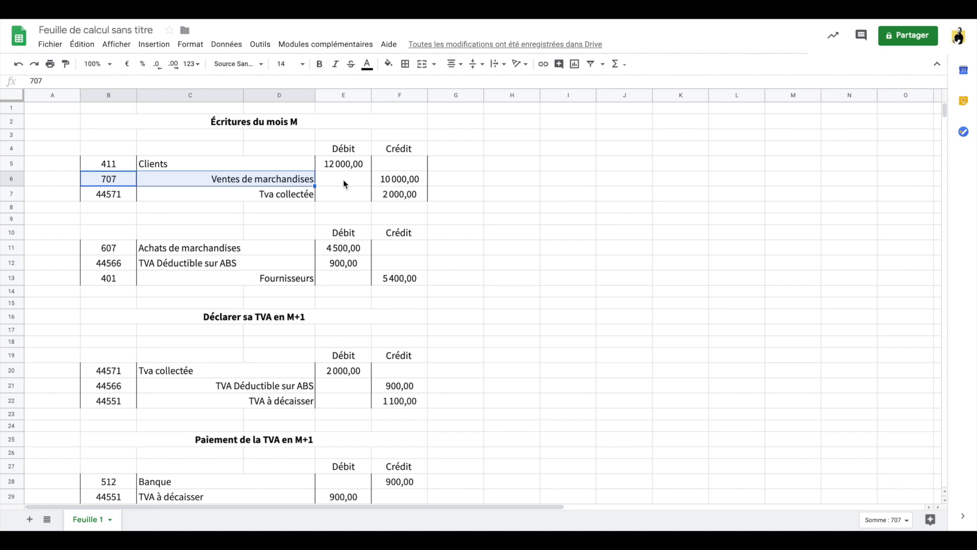
pyautogui.click(389, 180)
pyautogui.moveTo(128, 196); pyautogui.dragTo(424, 198)
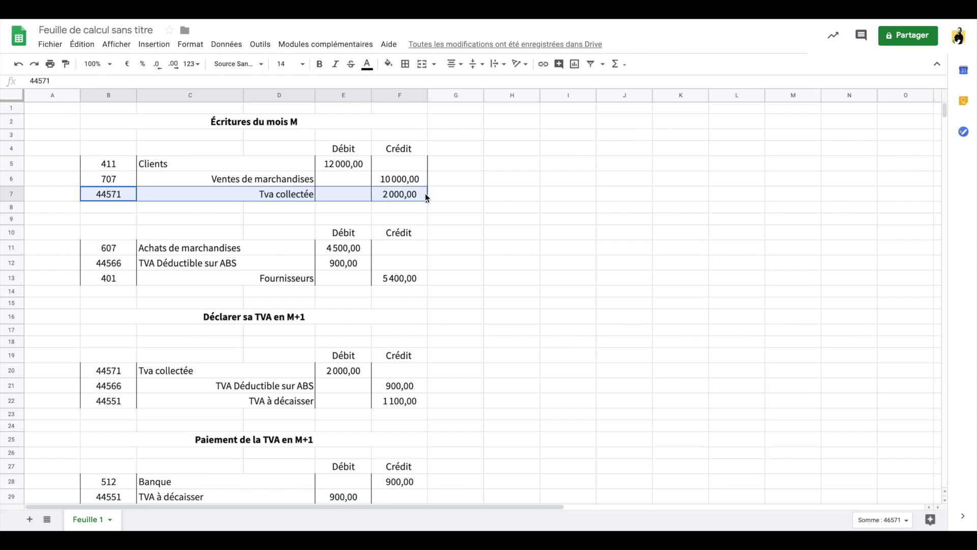
pyautogui.click(447, 196)
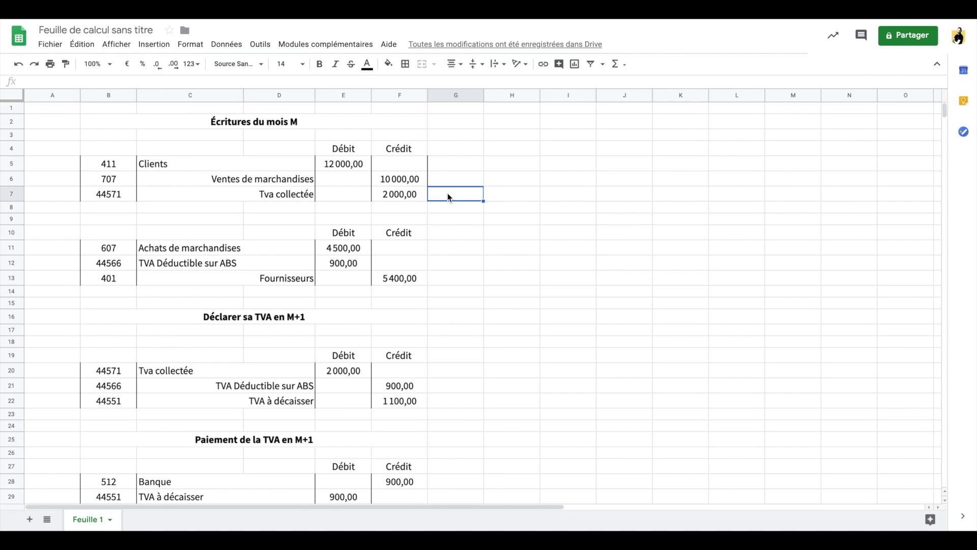
# - Examine the purchase entry of month M line by line: accounts 607 Achats de marchandises, 44566 TVA Déductible sur ABS and 401 Fournisseurs
pyautogui.moveTo(121, 232); pyautogui.dragTo(396, 280)
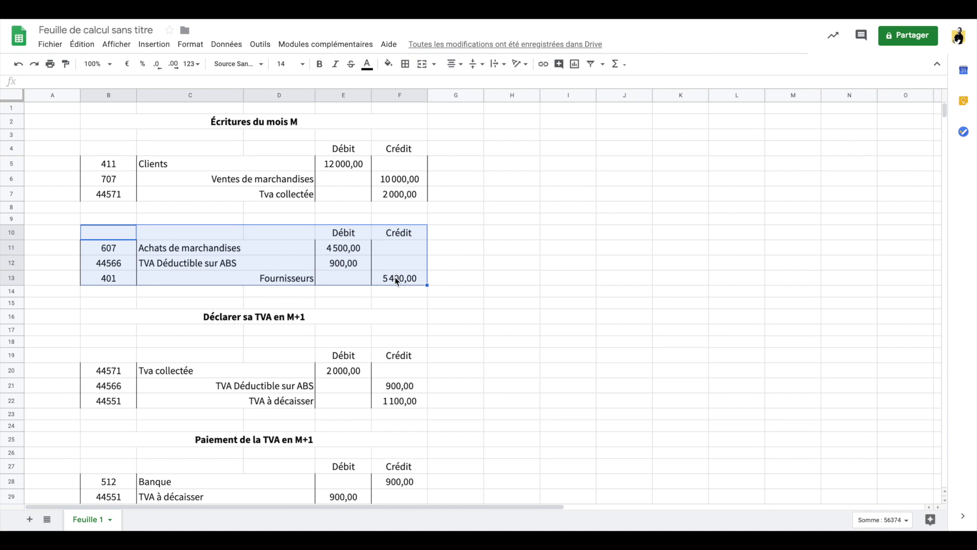
pyautogui.moveTo(432, 150)
pyautogui.mouseDown()
pyautogui.moveTo(399, 234)
pyautogui.moveTo(113, 284)
pyautogui.mouseUp()
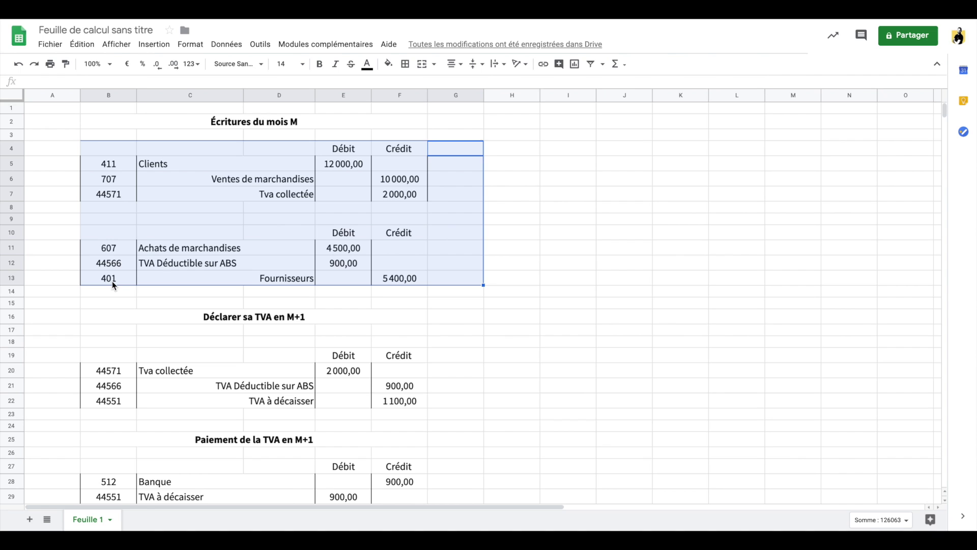
pyautogui.click(184, 266)
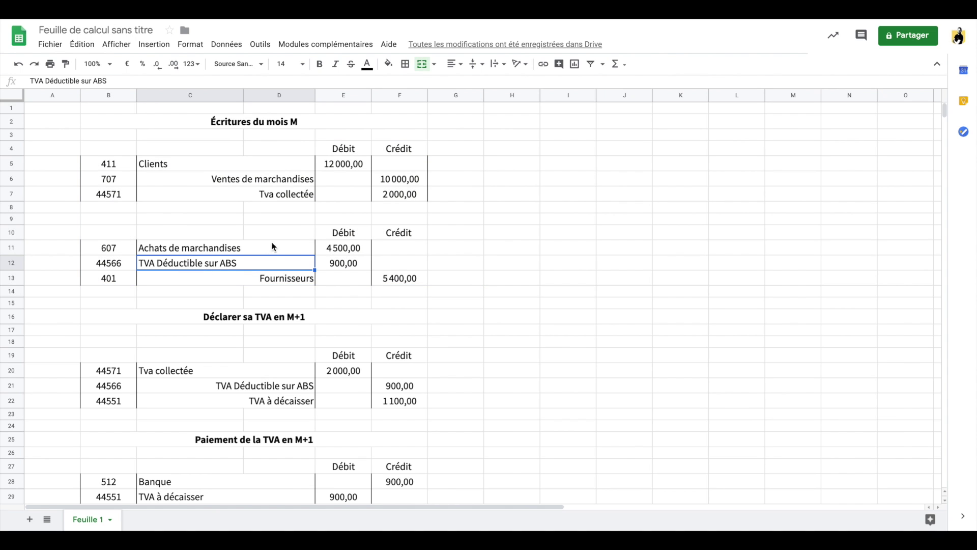
pyautogui.click(109, 249)
pyautogui.moveTo(143, 251); pyautogui.dragTo(362, 247)
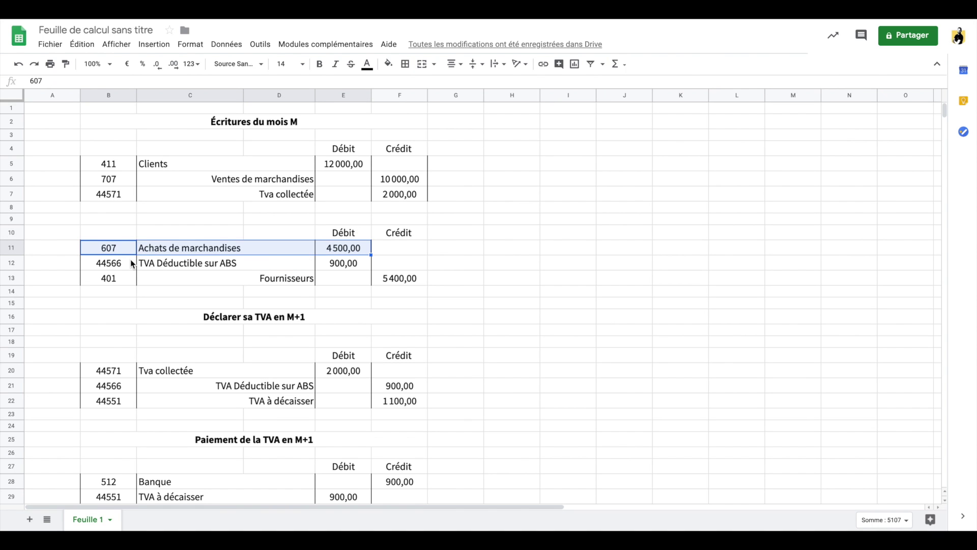
pyautogui.moveTo(113, 265); pyautogui.dragTo(325, 264)
pyautogui.moveTo(107, 279); pyautogui.dragTo(412, 279)
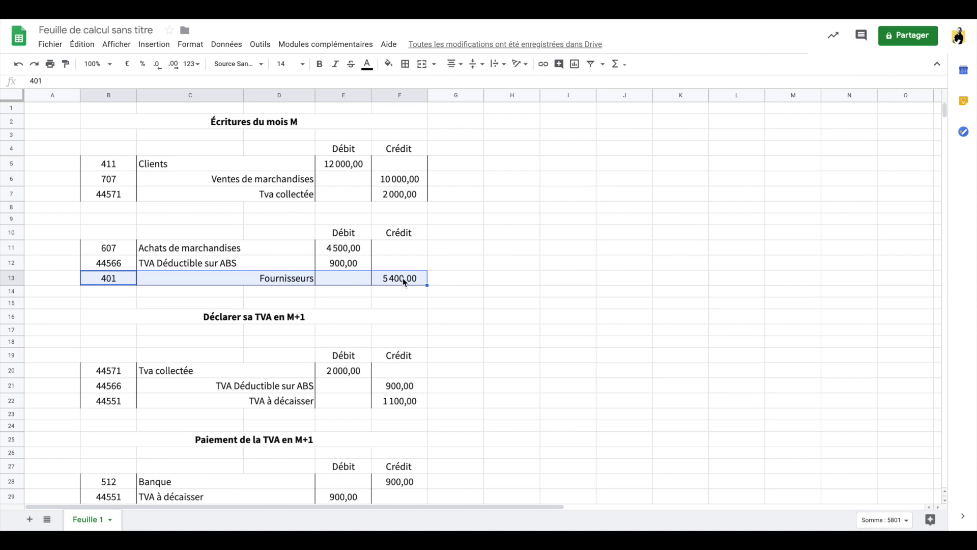
# - Check how the purchase and deductible VAT debits relate to the Fournisseurs credit, and review both entries of month M together
pyautogui.click(356, 248)
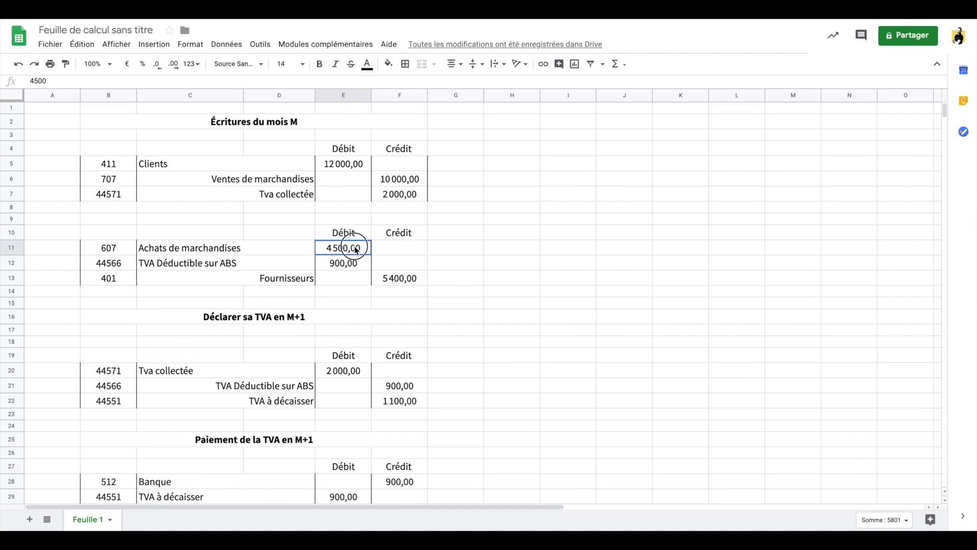
pyautogui.moveTo(356, 248); pyautogui.dragTo(356, 261)
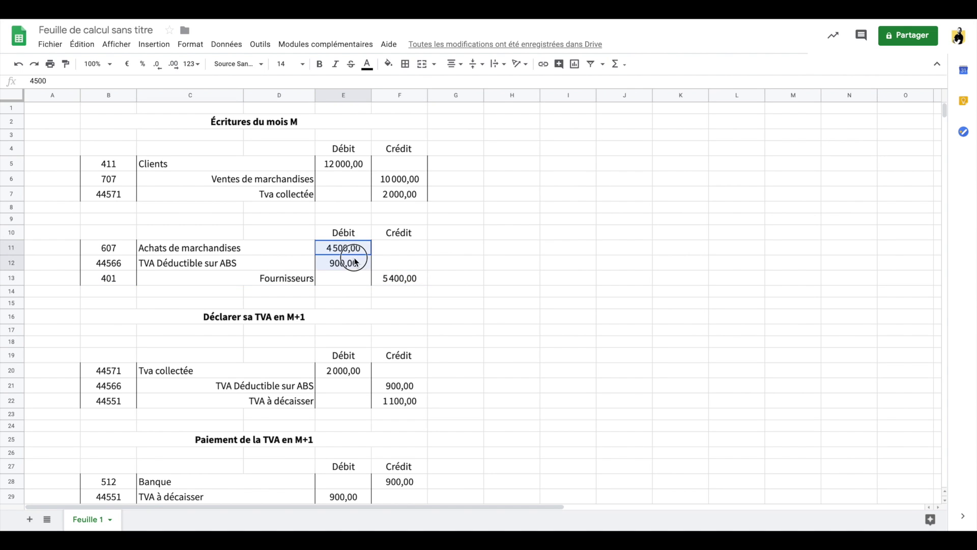
pyautogui.click(393, 278)
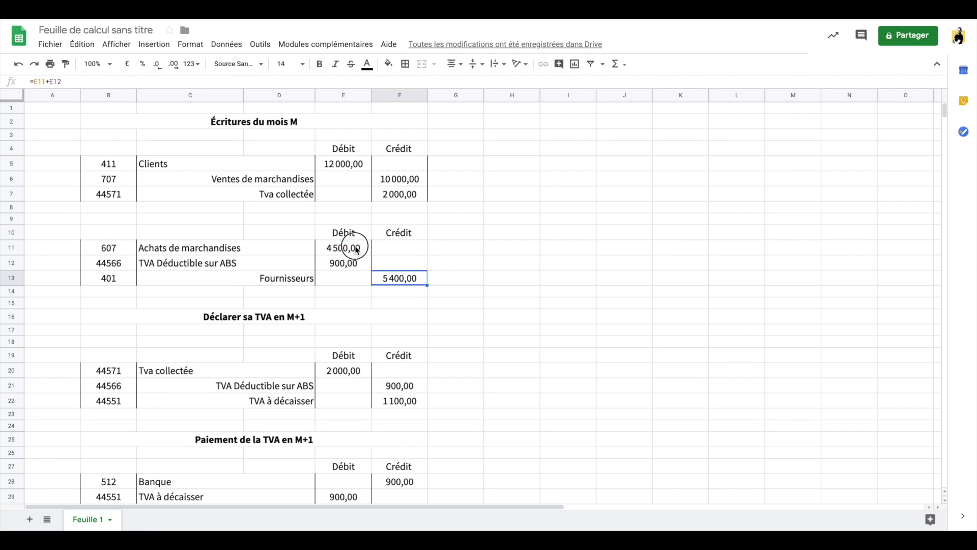
pyautogui.moveTo(350, 248); pyautogui.dragTo(410, 285)
pyautogui.moveTo(102, 248); pyautogui.dragTo(117, 266)
pyautogui.click(131, 251)
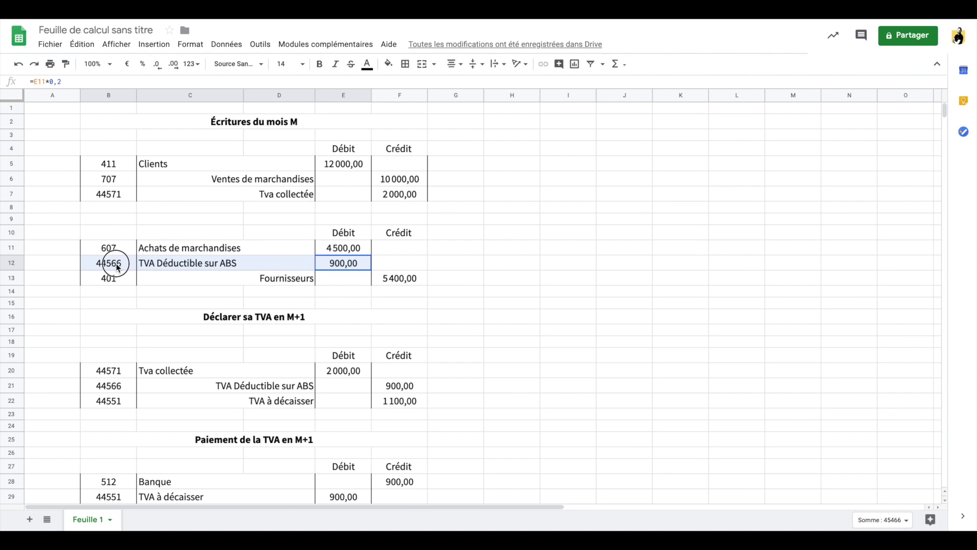
pyautogui.moveTo(108, 278); pyautogui.dragTo(430, 278)
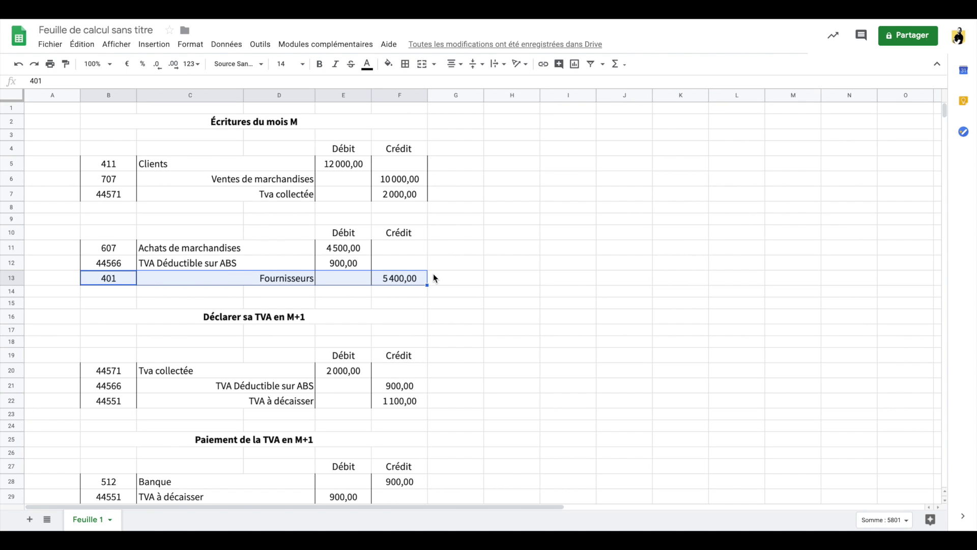
pyautogui.click(510, 182)
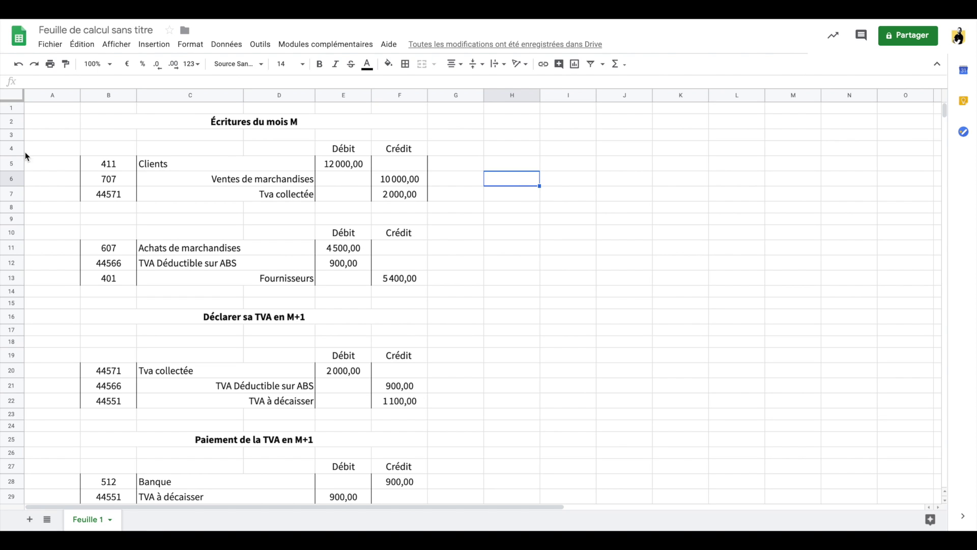
pyautogui.moveTo(109, 149); pyautogui.dragTo(397, 284)
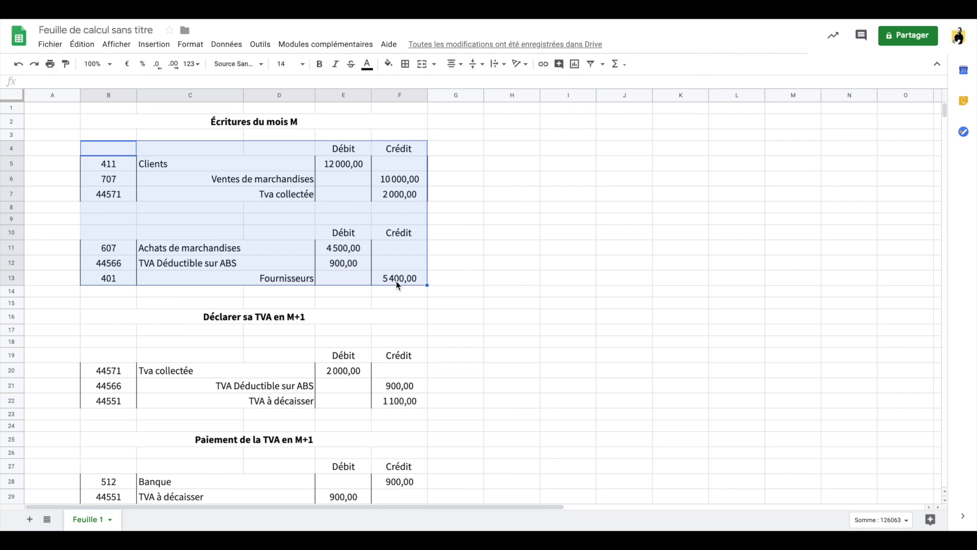
# - Enter the labels "TVA collecté" in H9 and "TVA déductible" in H10, and fit column H to its contents
pyautogui.click(518, 222)
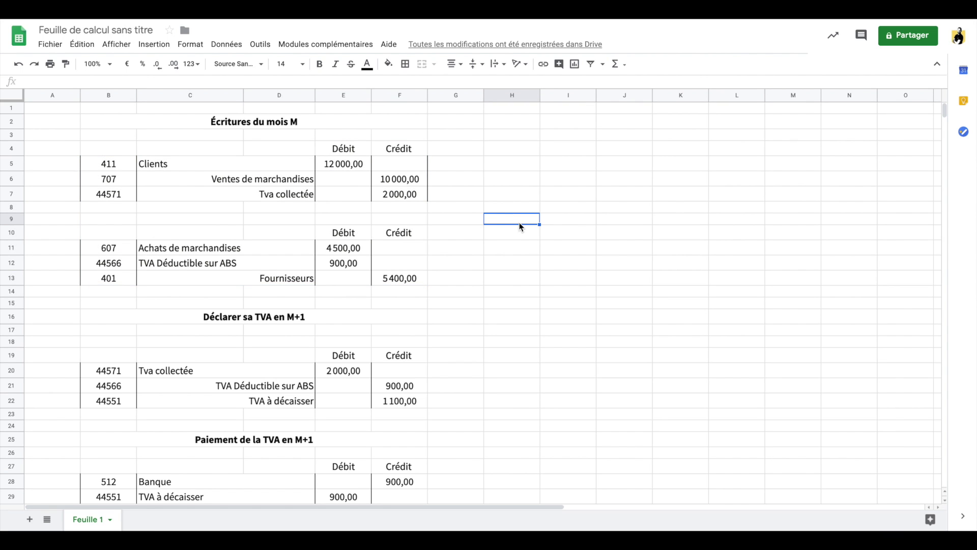
pyautogui.write('TVA collecté')
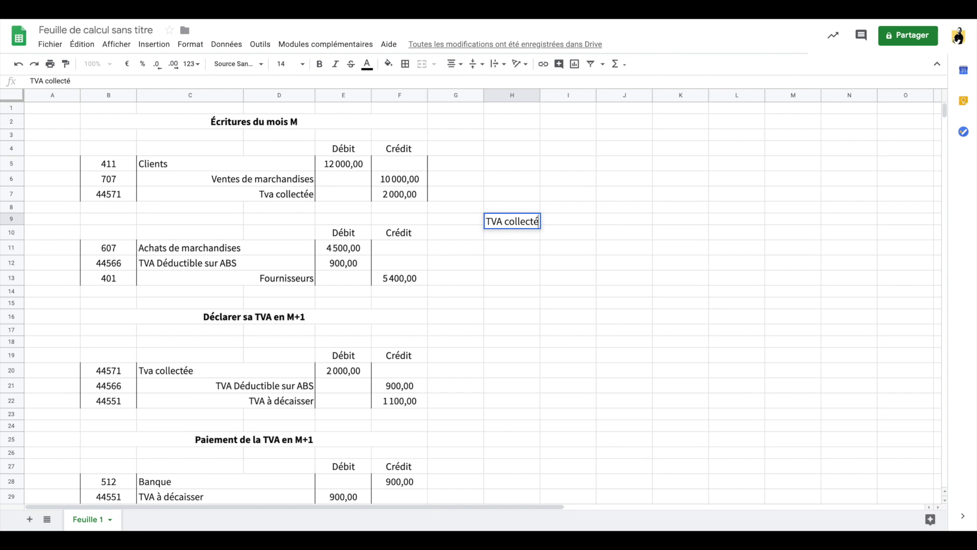
pyautogui.press('Return')
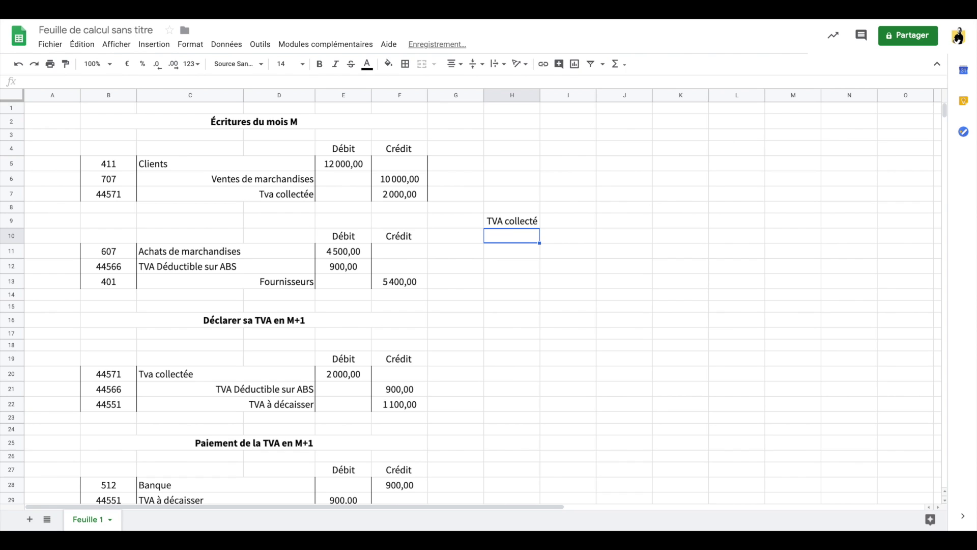
pyautogui.write('TVA déc')
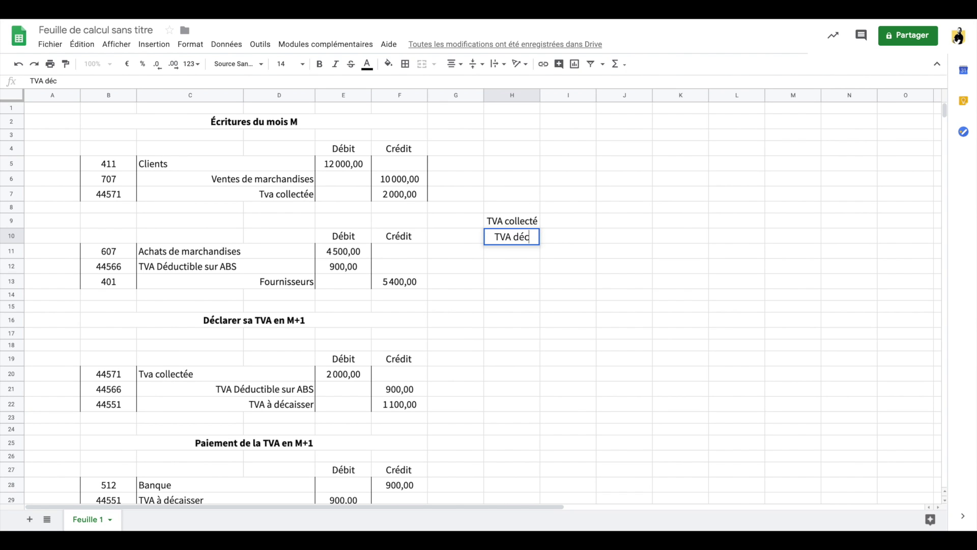
pyautogui.press('BackSpace')
pyautogui.write('ductible')
pyautogui.click(511, 221)
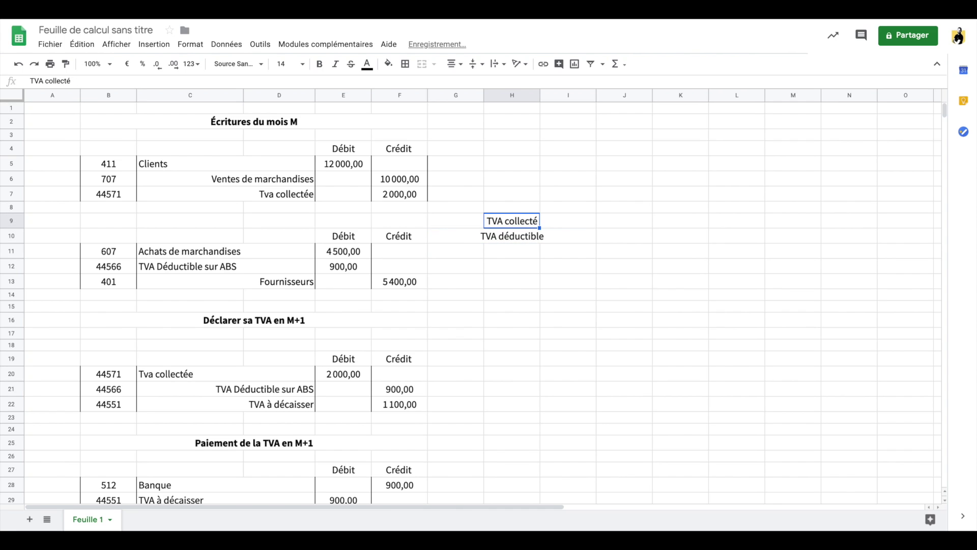
pyautogui.doubleClick(540, 95)
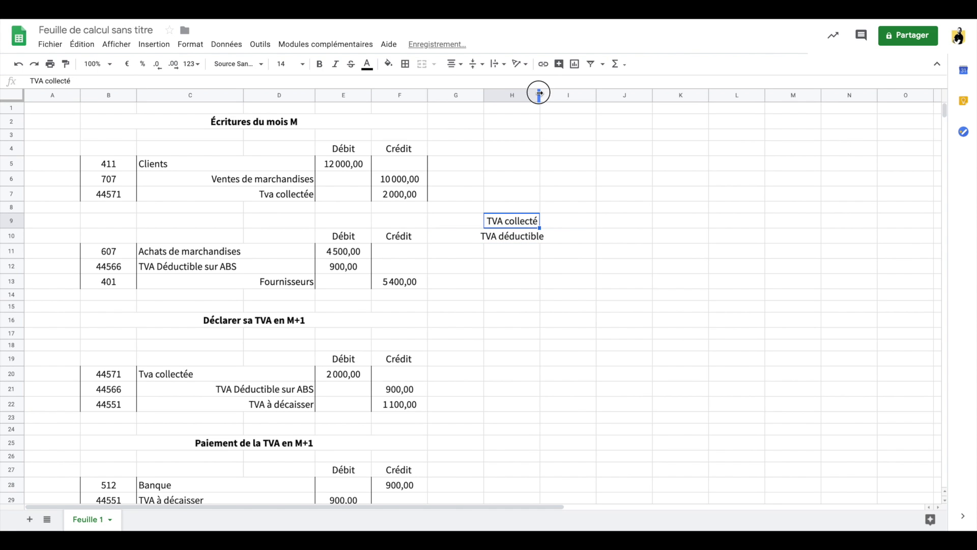
# - Link cell I9, beside "TVA collecté", to the collected VAT credit in the sales entry with the formula =F7
pyautogui.click(497, 255)
pyautogui.click(510, 270)
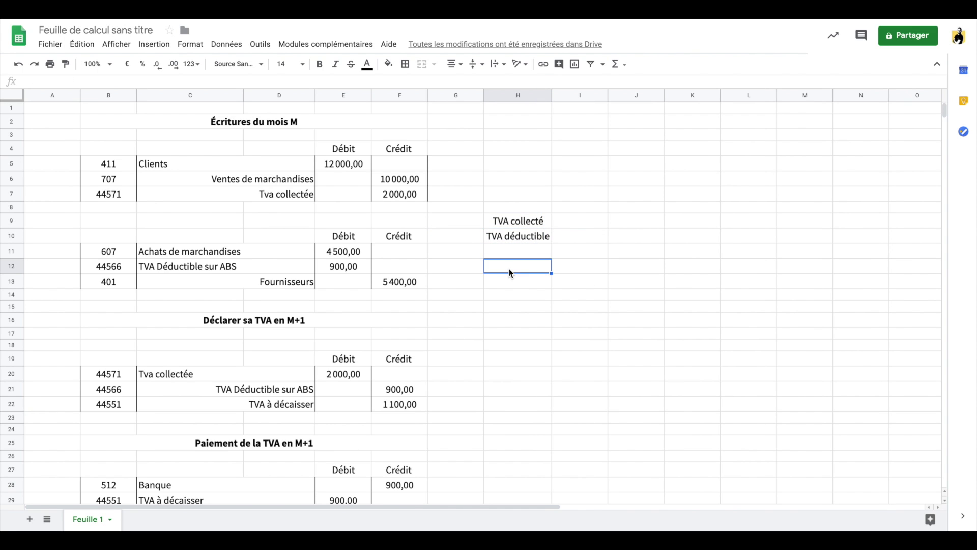
pyautogui.press('Right')
pyautogui.press('Up')
pyautogui.press('Up')
pyautogui.press('Up')
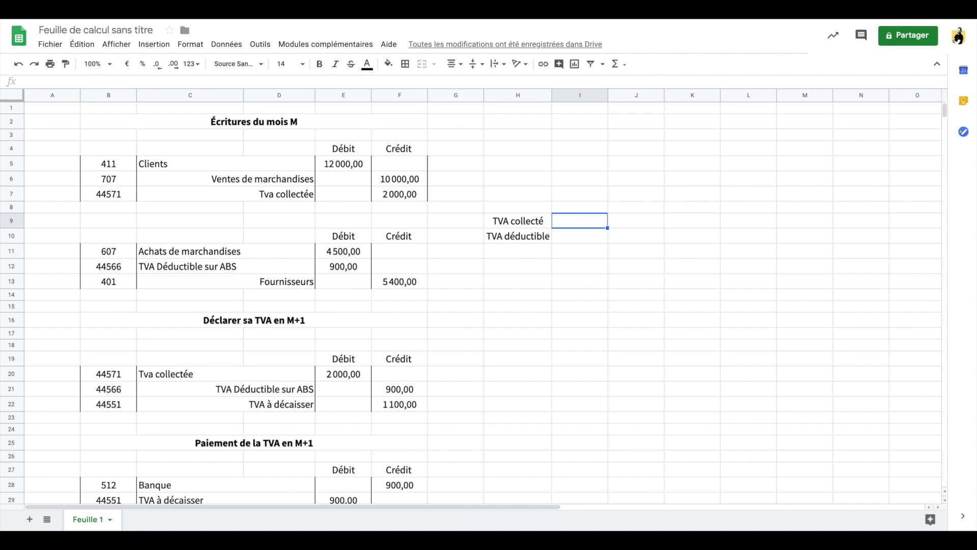
pyautogui.write('=')
pyautogui.press('Left')
pyautogui.press('Left')
pyautogui.press('Up')
pyautogui.press('Up')
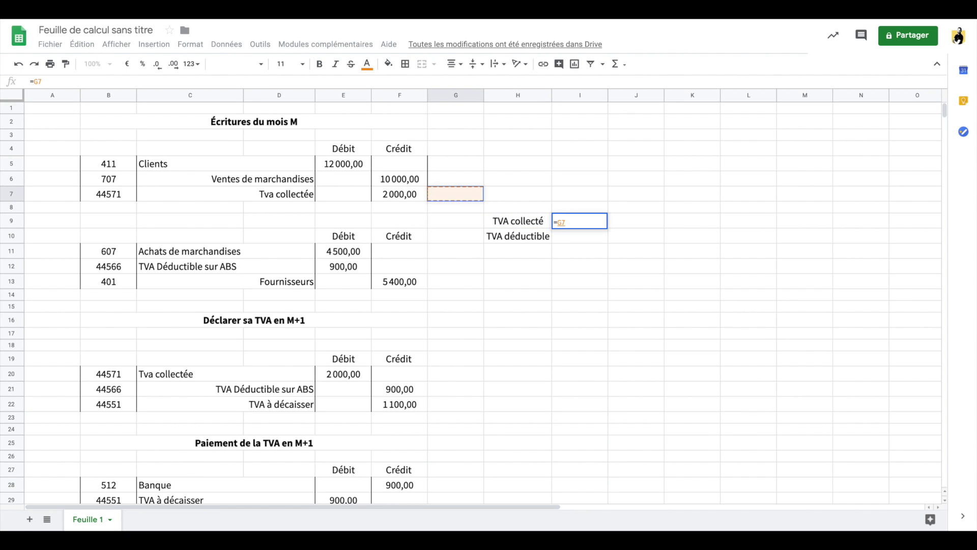
pyautogui.press('Left')
pyautogui.press('Return')
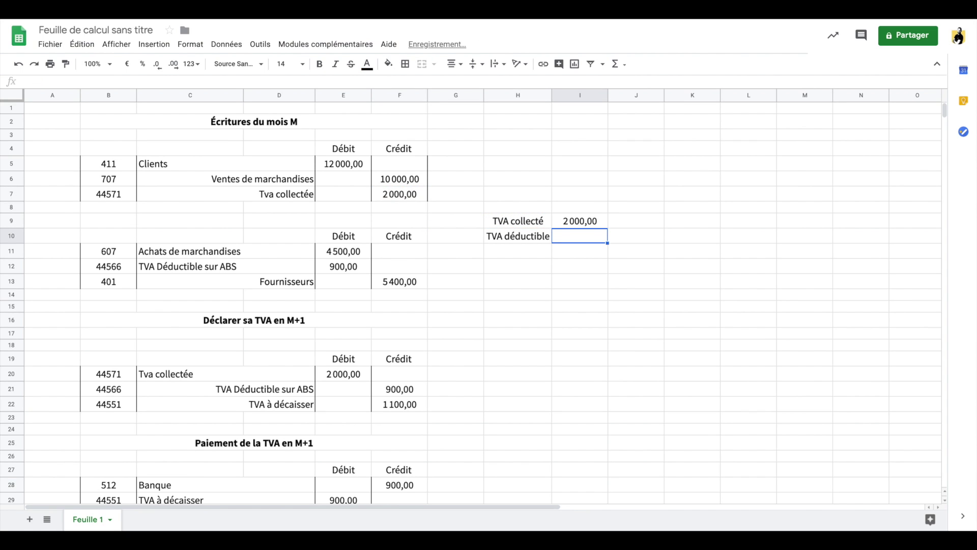
# - Link cell I10, beside "TVA déductible", to the deductible VAT debit in the purchase entry with the formula =E12
pyautogui.write('=')
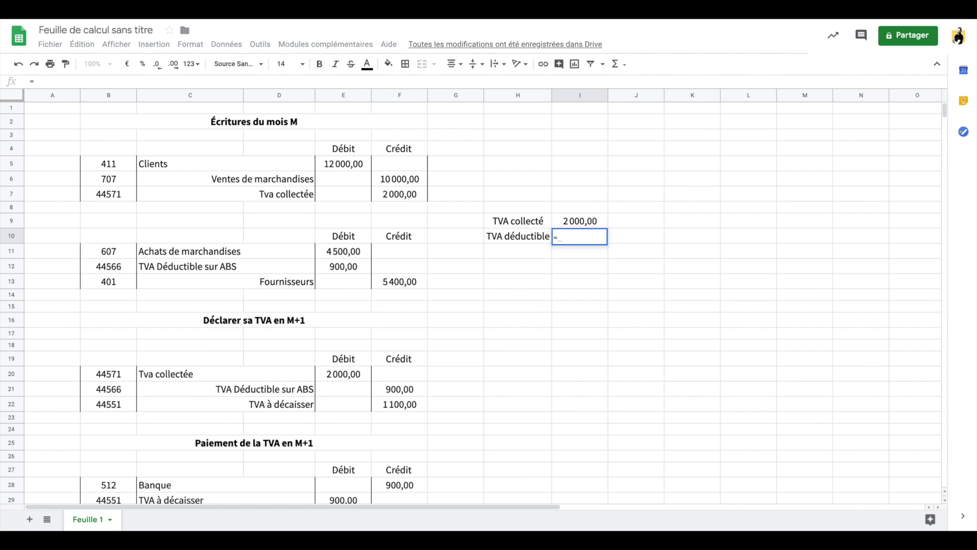
pyautogui.press('Left')
pyautogui.press('Left')
pyautogui.press('Left')
pyautogui.press('Left')
pyautogui.press('Down')
pyautogui.press('Down')
pyautogui.press('Return')
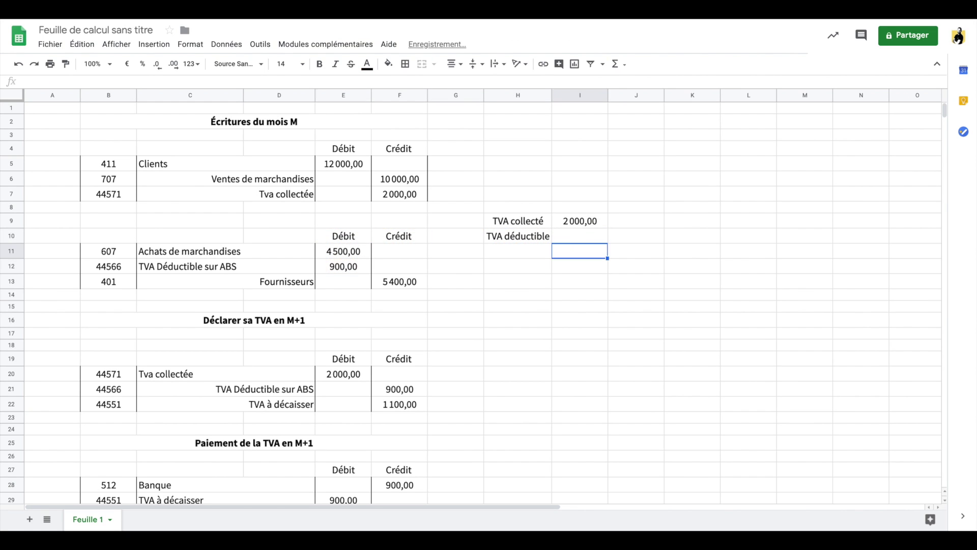
# - Calculate the difference between collected and deductible VAT in I12 with the formula =I9-I10
pyautogui.press('Down')
pyautogui.click(518, 265)
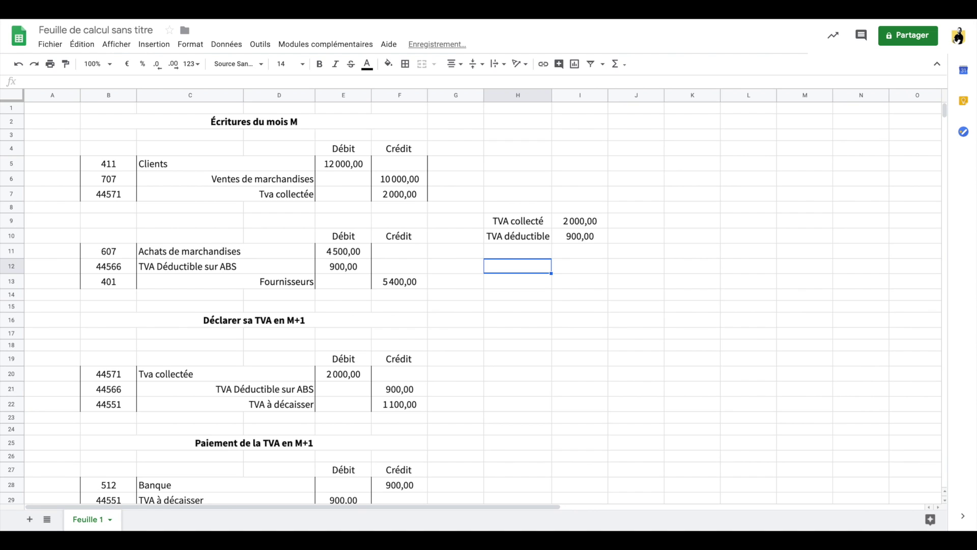
pyautogui.click(580, 266)
pyautogui.write('=')
pyautogui.press('Up')
pyautogui.press('Up')
pyautogui.write('-')
pyautogui.press('Up')
pyautogui.press('Up')
pyautogui.press('Return')
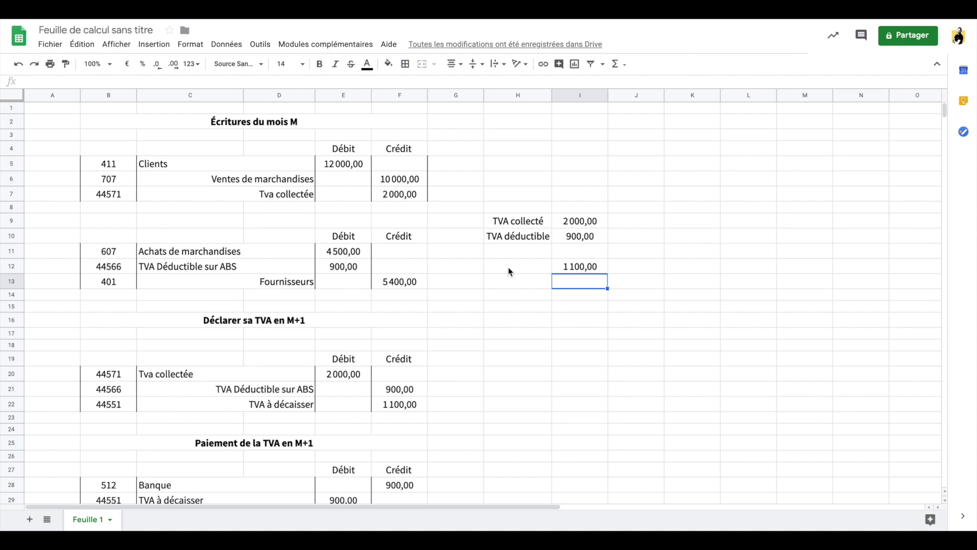
# - Replace the collected VAT amount in I9 with 500 to illustrate deductible VAT exceeding collected VAT
pyautogui.click(522, 224)
pyautogui.click(580, 267)
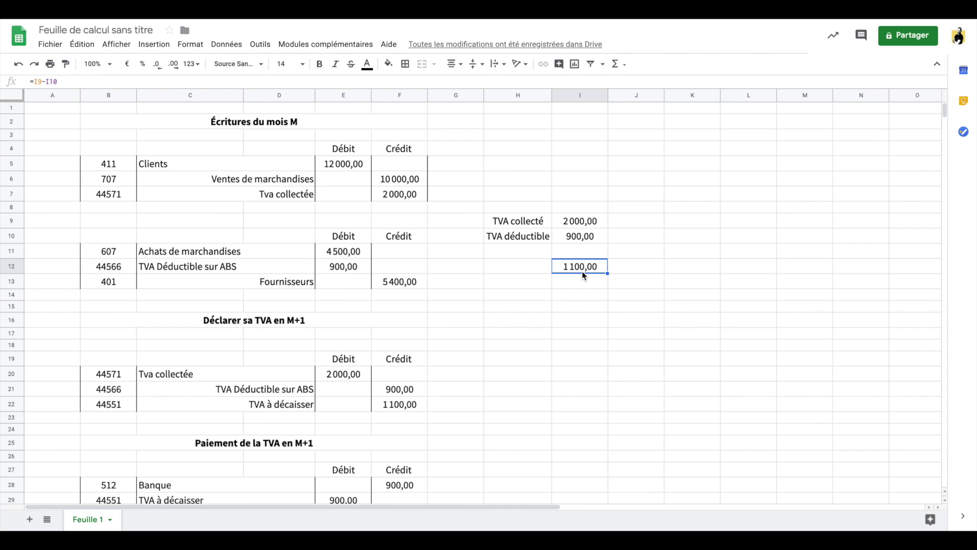
pyautogui.press('Up')
pyautogui.press('Up')
pyautogui.press('Up')
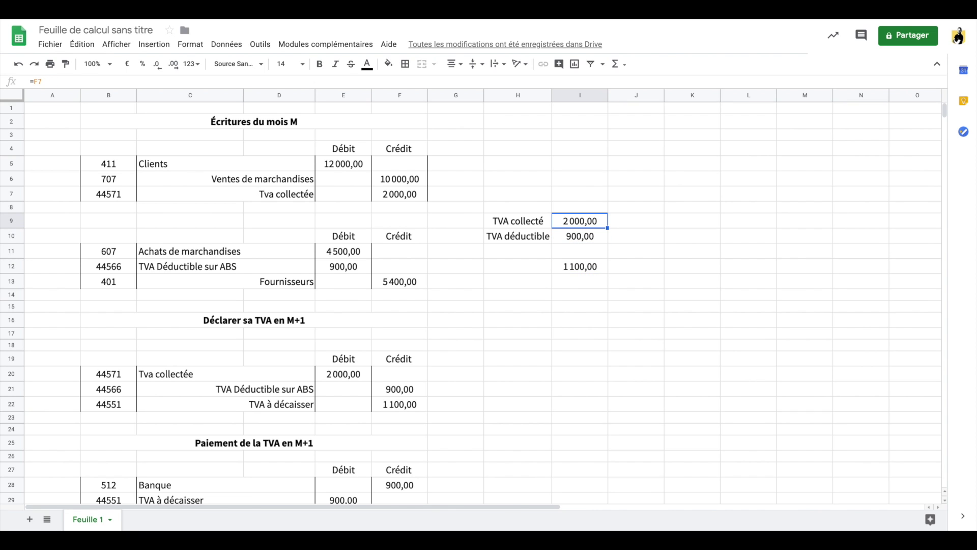
pyautogui.write('500')
pyautogui.press('Return')
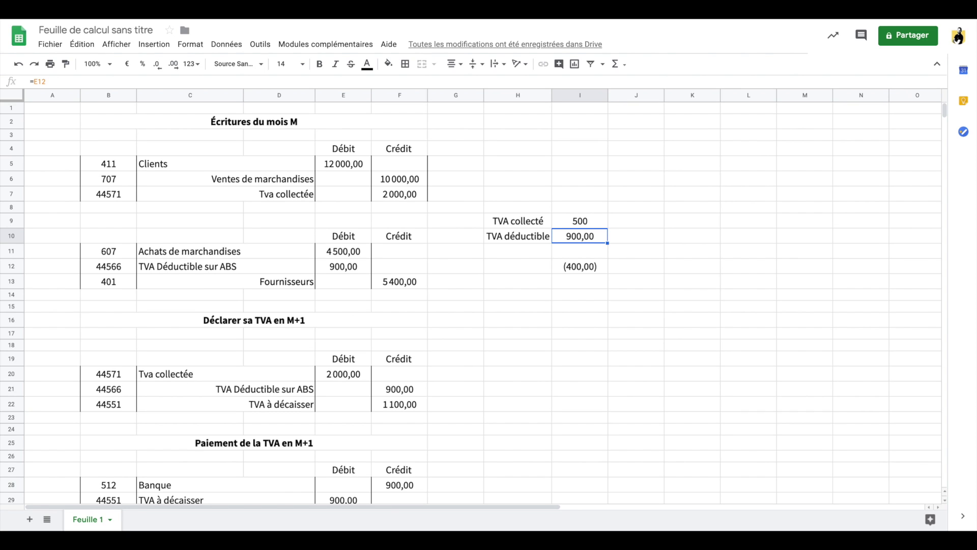
# - Label the VAT difference by entering "Crédit de TVA" in H12
pyautogui.press('Down')
pyautogui.press('Down')
pyautogui.press('Left')
pyautogui.write('Crédit de TVA')
pyautogui.press('Return')
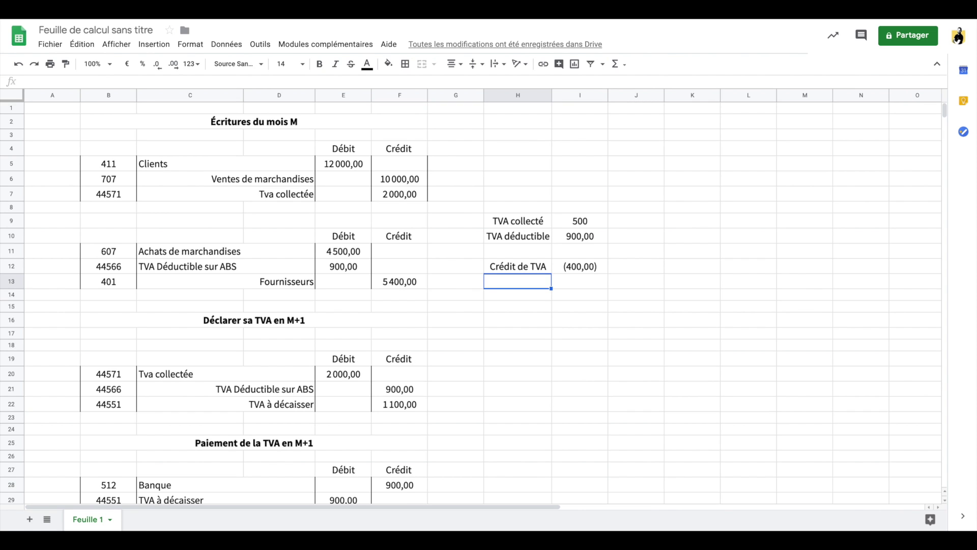
# - Compare the "TVA collecté" and "TVA déductible" lines of the VAT calculation with their amounts
pyautogui.press('Up')
pyautogui.press('Up')
pyautogui.press('Up')
pyautogui.press('Up')
pyautogui.press('Up')
pyautogui.press('Down')
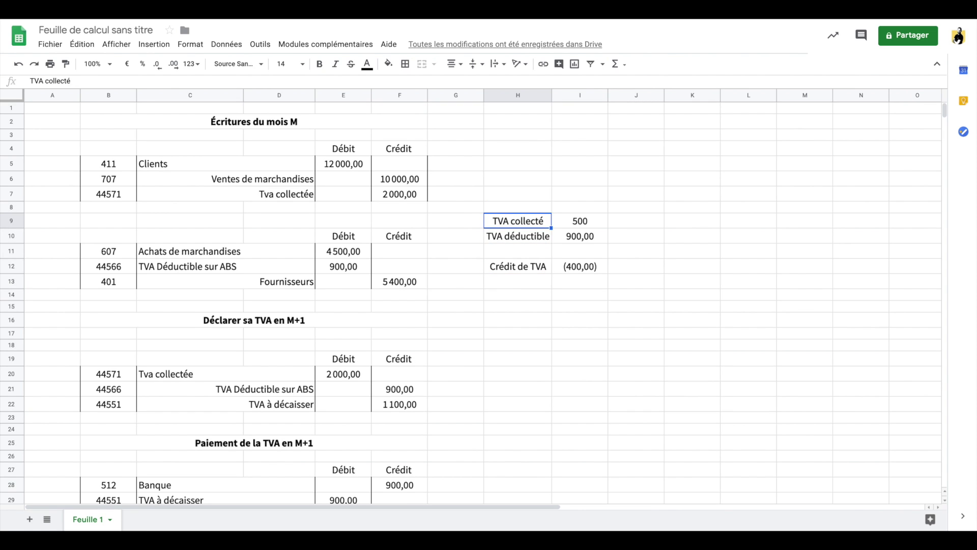
pyautogui.press('Right')
pyautogui.press('Left')
pyautogui.press('Down')
pyautogui.press('Right')
pyautogui.press('Left')
pyautogui.press('Down')
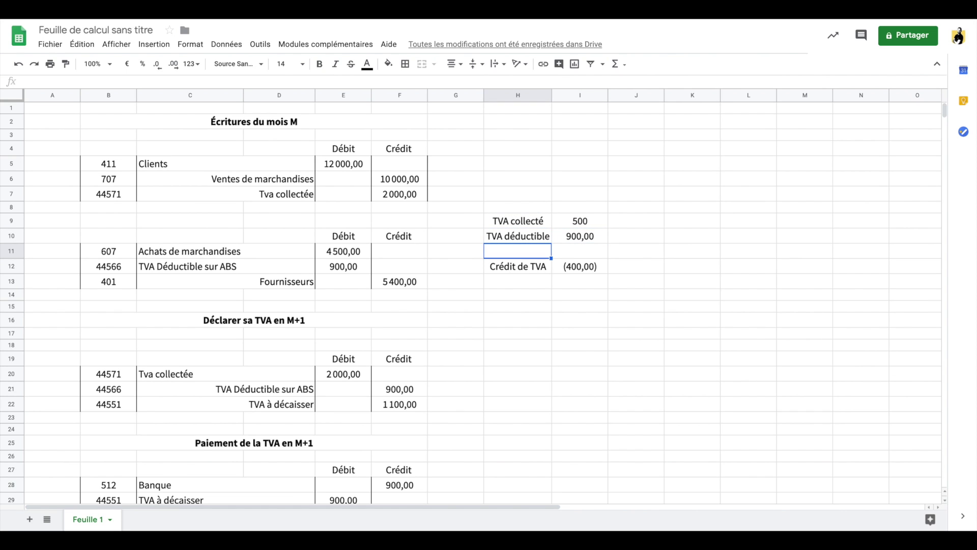
pyautogui.press('Up')
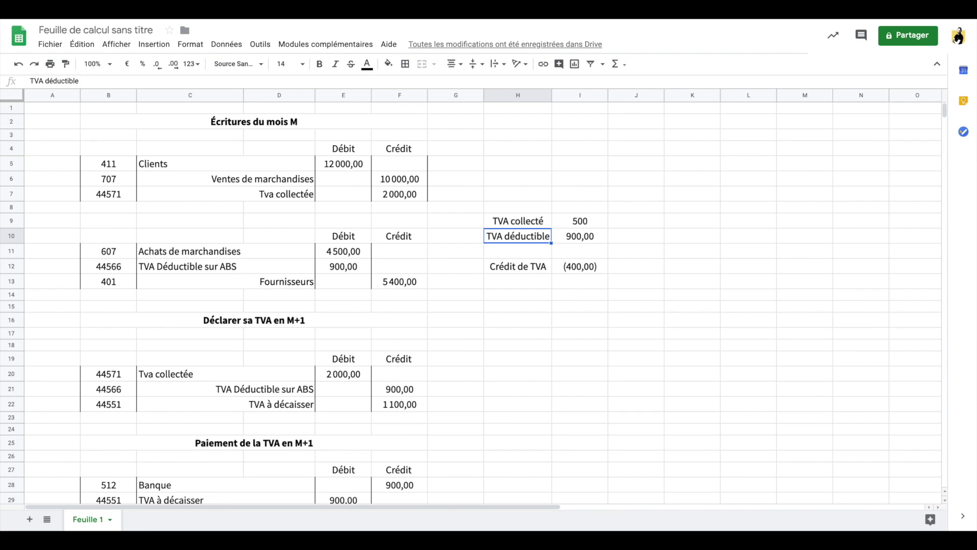
# - Link the collected VAT amount in I9 back to the sales entry with the formula =F7
pyautogui.press('Down')
pyautogui.press('Right')
pyautogui.press('Up')
pyautogui.press('Up')
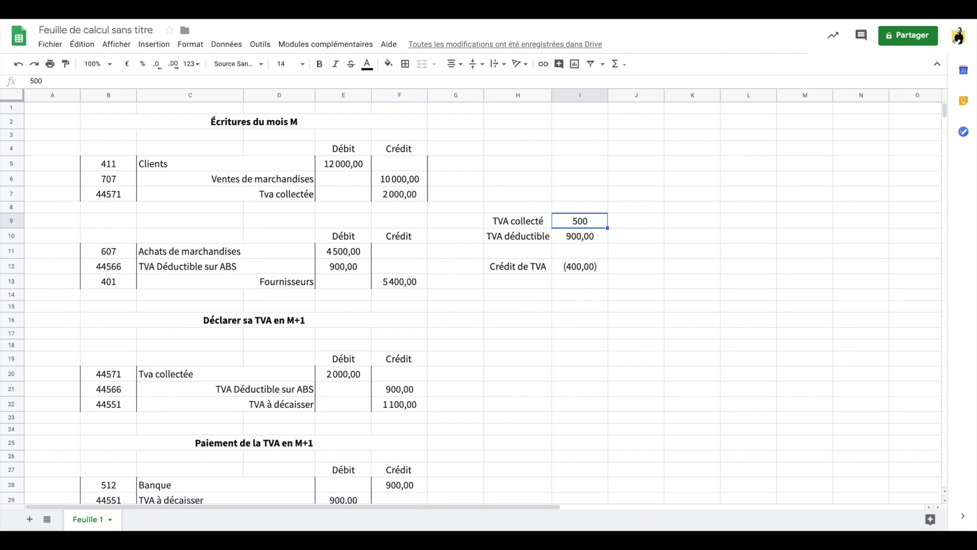
pyautogui.write('=')
pyautogui.press('Left')
pyautogui.press('Left')
pyautogui.press('Left')
pyautogui.press('Up')
pyautogui.press('Up')
pyautogui.press('Return')
# - Change the label in H12, beside the VAT difference, to "TVA à payer"
pyautogui.press('Down')
pyautogui.press('Down')
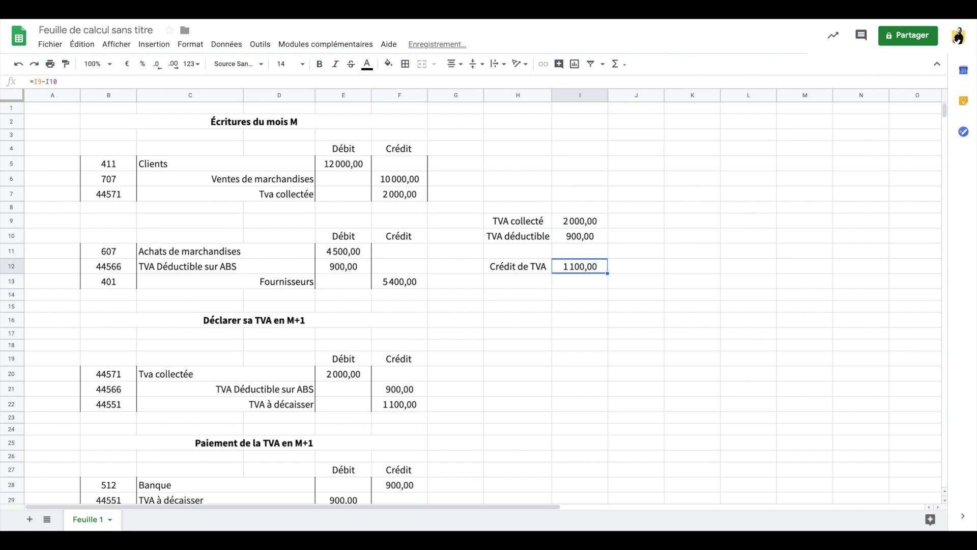
pyautogui.press('Left')
pyautogui.write('TVA à pat')
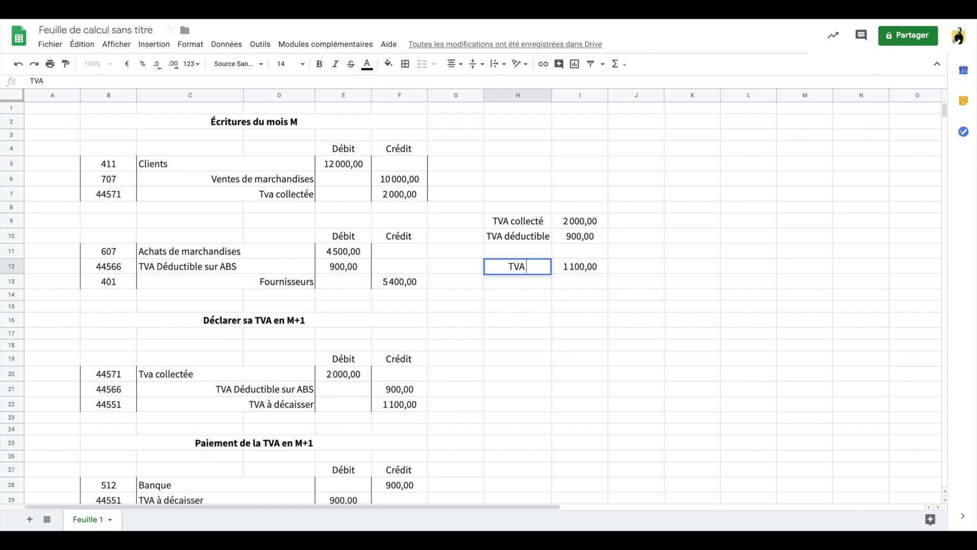
pyautogui.press('BackSpace')
pyautogui.write('yer')
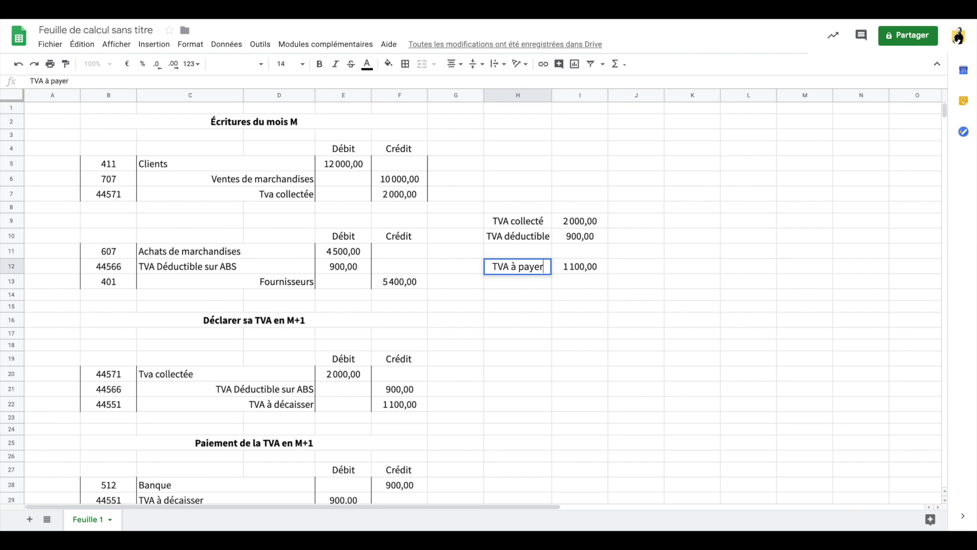
pyautogui.press('Return')
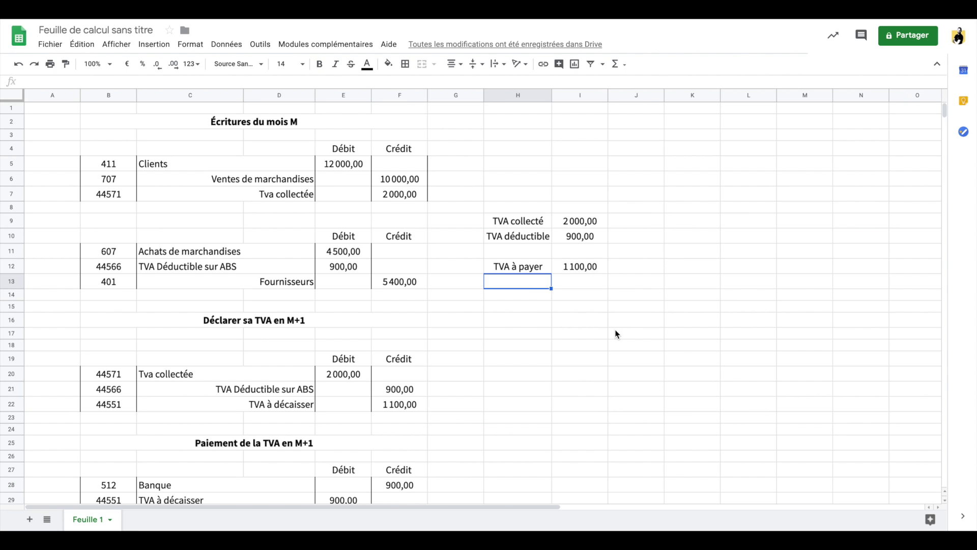
# - Review the entries of month M and the VAT calculation, and compare the headings "Écritures du mois M" and "Déclarer sa TVA en M+1"
pyautogui.moveTo(123, 151); pyautogui.dragTo(399, 279)
pyautogui.moveTo(510, 198); pyautogui.dragTo(594, 286)
pyautogui.scroll(-2, 531, 297)
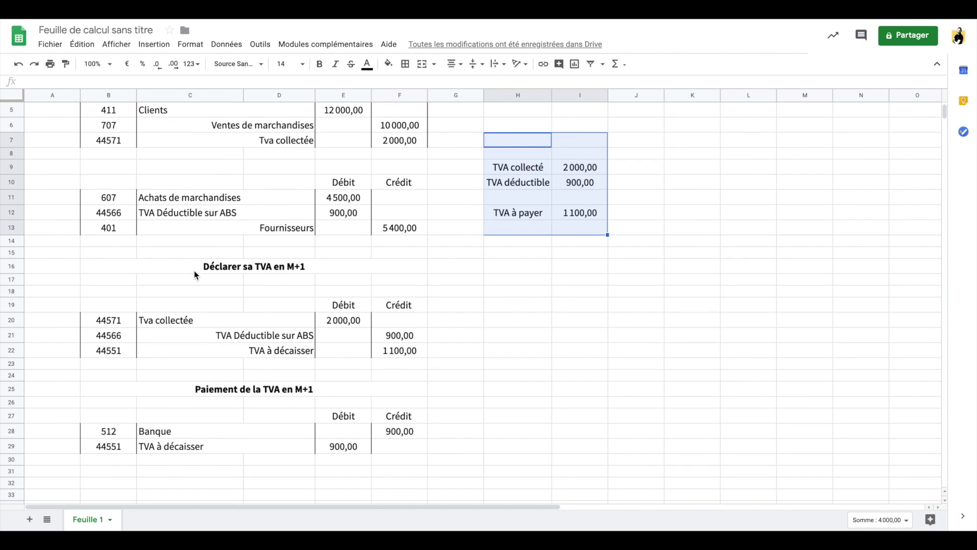
pyautogui.scroll(2, 194, 270)
pyautogui.click(300, 121)
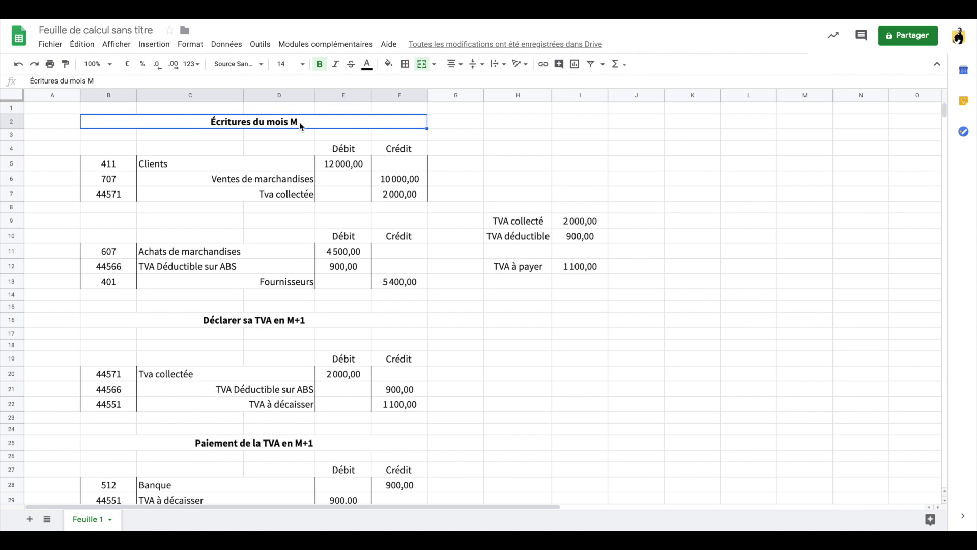
pyautogui.click(349, 322)
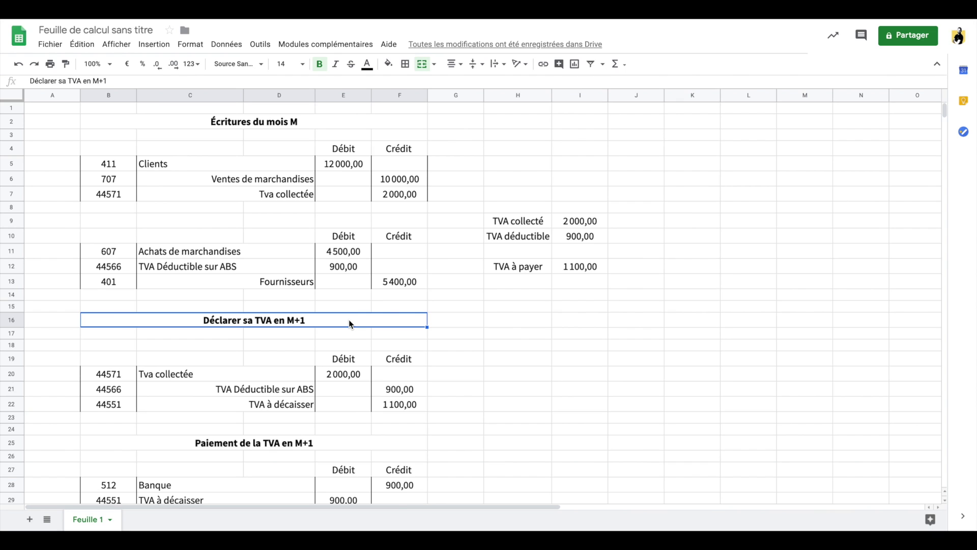
pyautogui.scroll(-1, 349, 322)
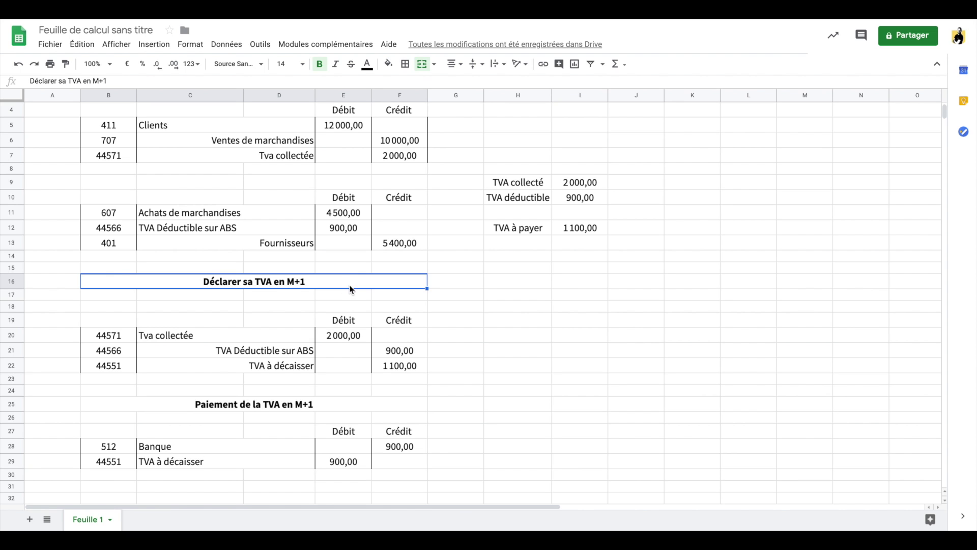
pyautogui.scroll(1, 209, 340)
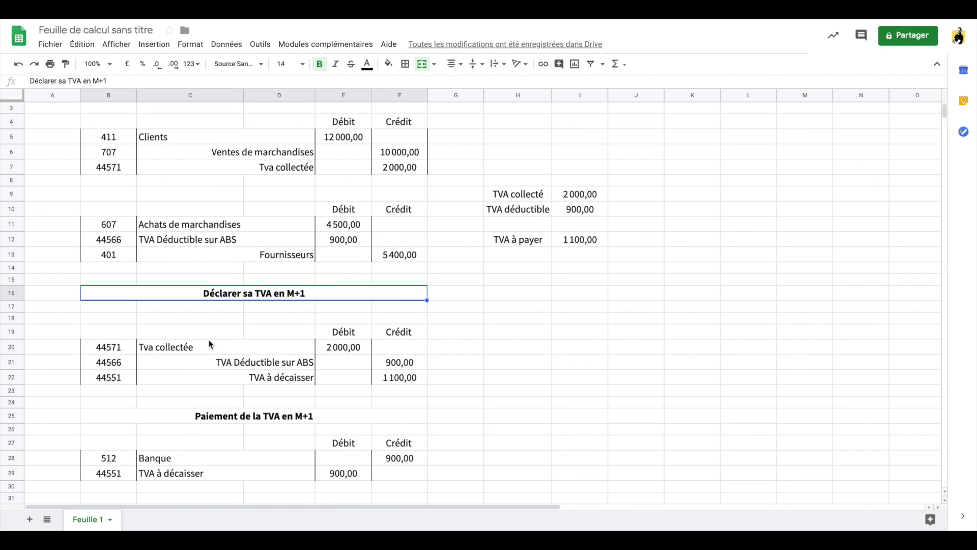
# - Compare the 44571 Tva collectée credit in the sales entry with its debit in the M+1 declaration entry
pyautogui.click(110, 348)
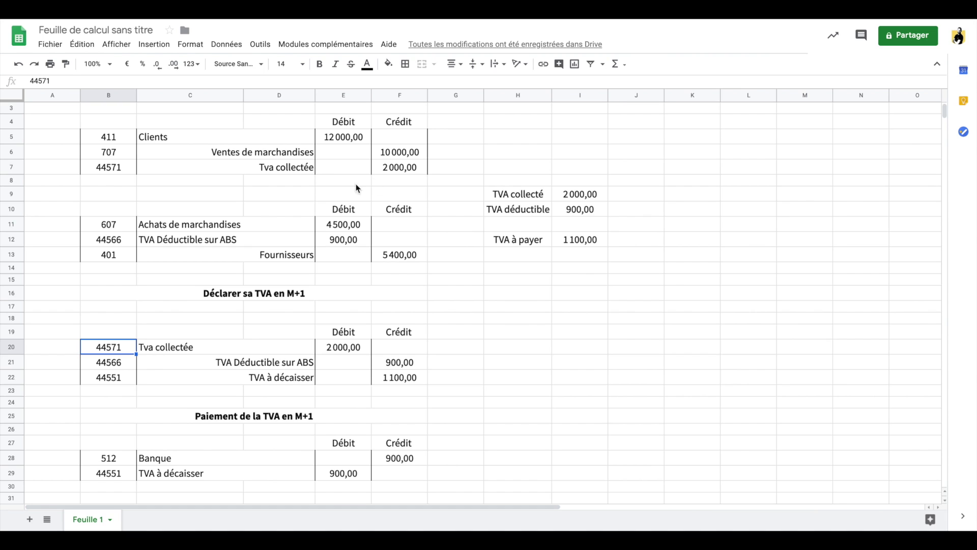
pyautogui.moveTo(407, 173); pyautogui.dragTo(105, 166)
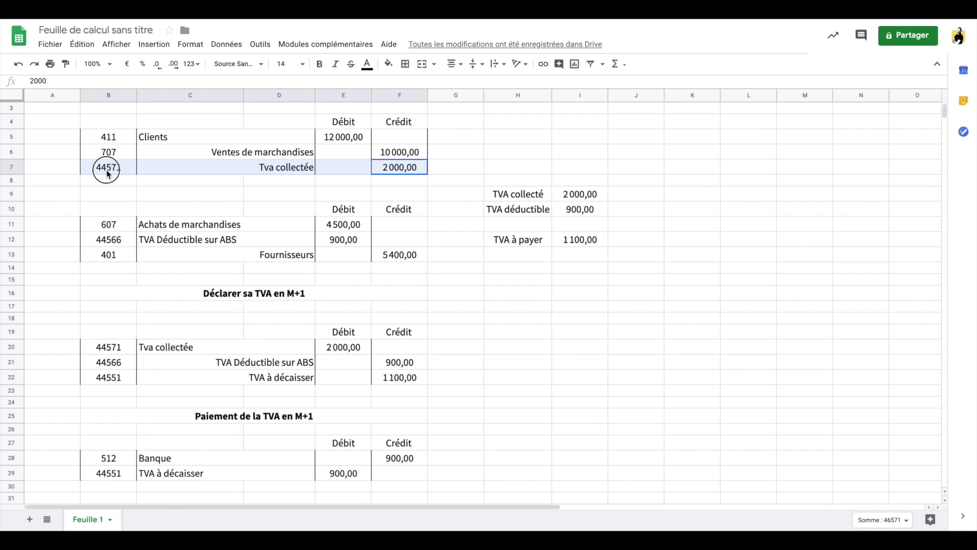
pyautogui.moveTo(339, 347); pyautogui.dragTo(129, 348)
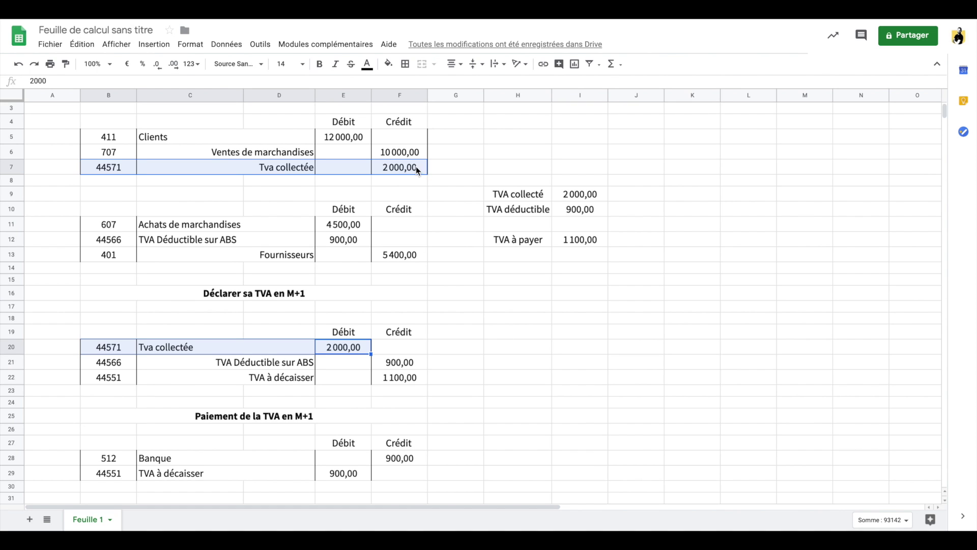
pyautogui.moveTo(416, 166); pyautogui.dragTo(118, 167)
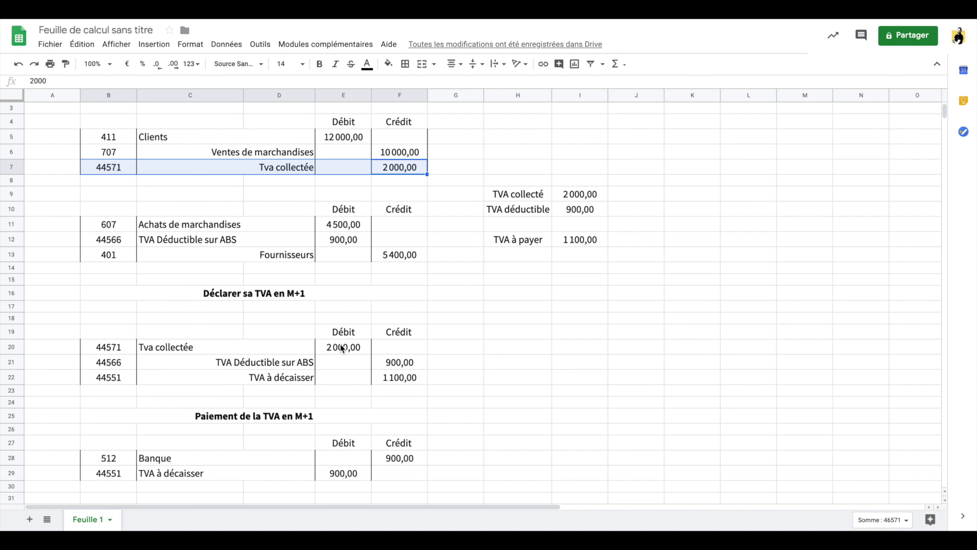
pyautogui.moveTo(341, 348); pyautogui.dragTo(133, 347)
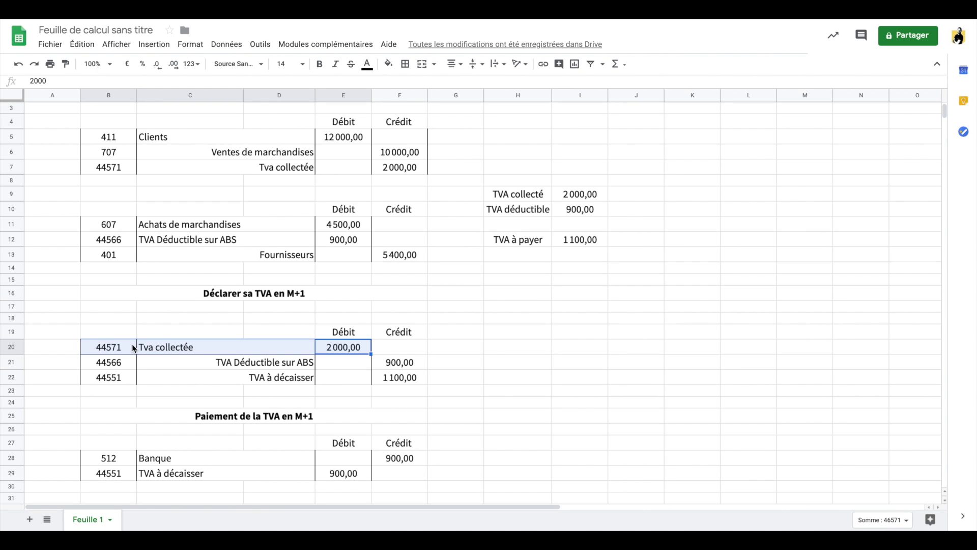
pyautogui.moveTo(392, 169); pyautogui.dragTo(145, 175)
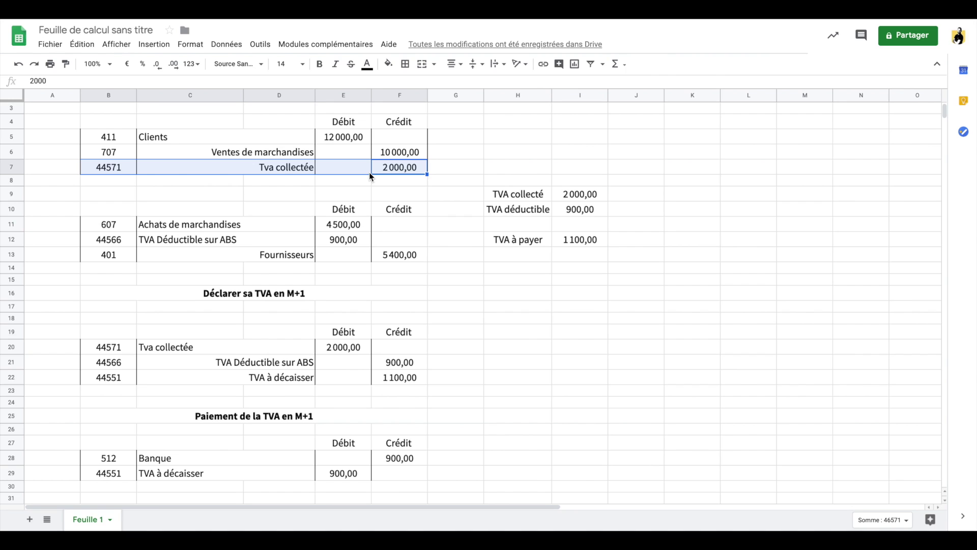
pyautogui.moveTo(398, 166); pyautogui.dragTo(95, 166)
pyautogui.moveTo(346, 347); pyautogui.dragTo(160, 352)
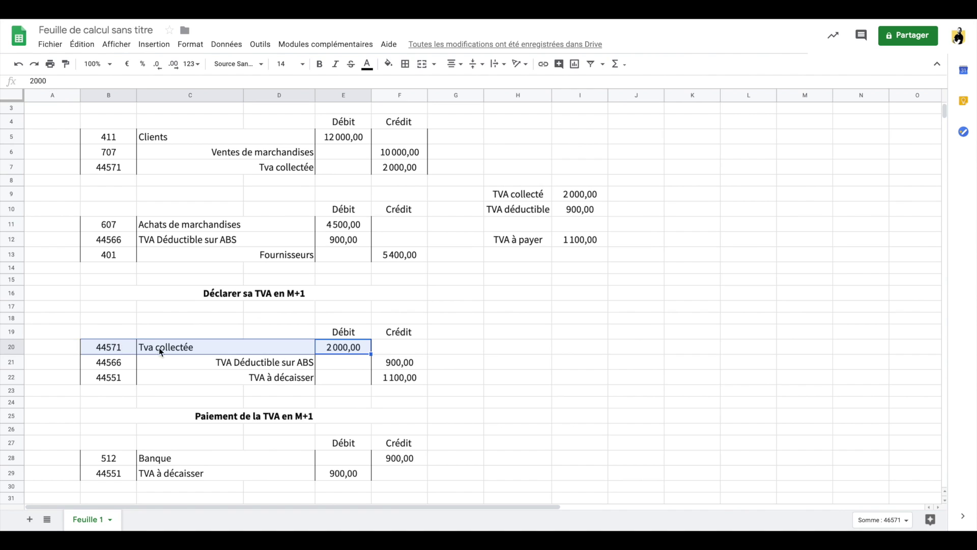
# - Compare the 44566 TVA Déductible sur ABS debit in the purchase entry with its credit in the M+1 declaration entry
pyautogui.click(101, 245)
pyautogui.moveTo(100, 244); pyautogui.dragTo(333, 239)
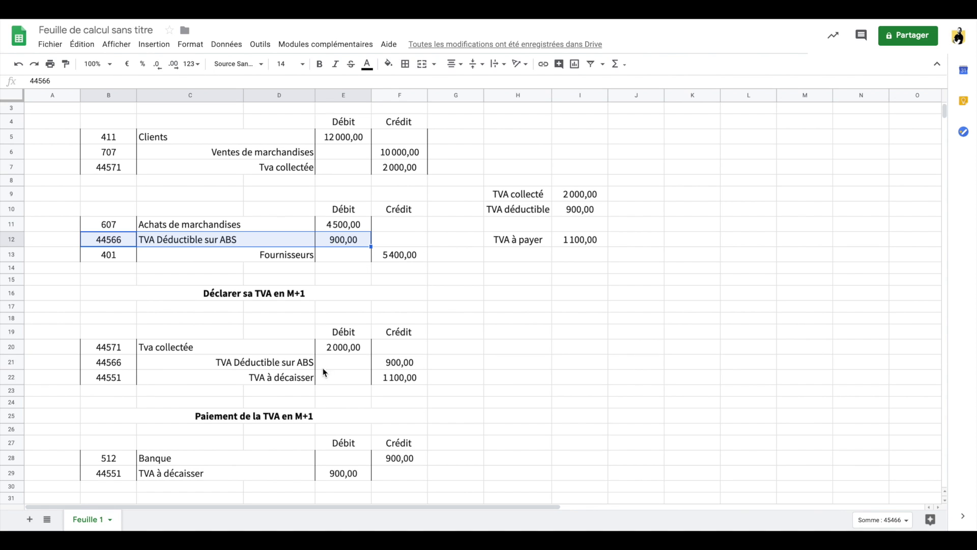
pyautogui.moveTo(334, 238); pyautogui.dragTo(102, 242)
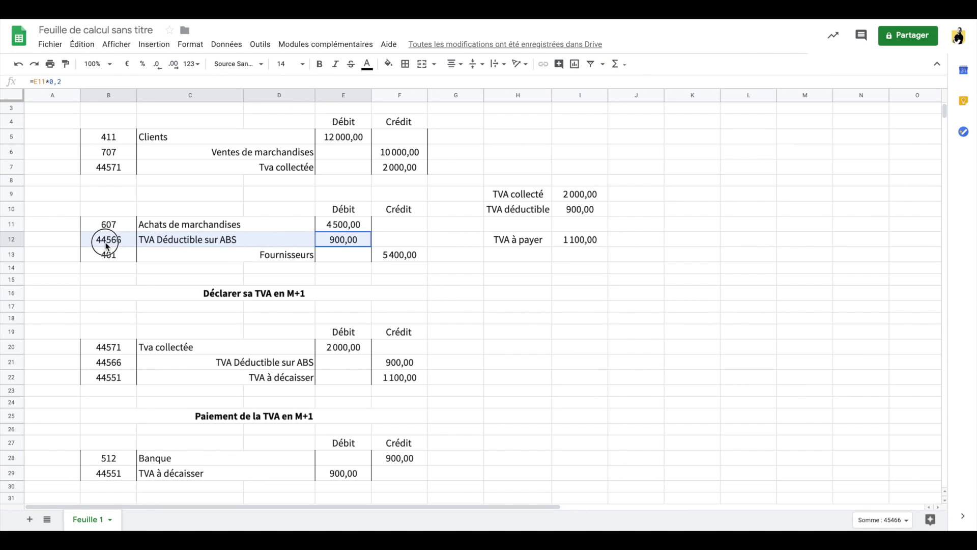
pyautogui.moveTo(408, 362); pyautogui.dragTo(164, 361)
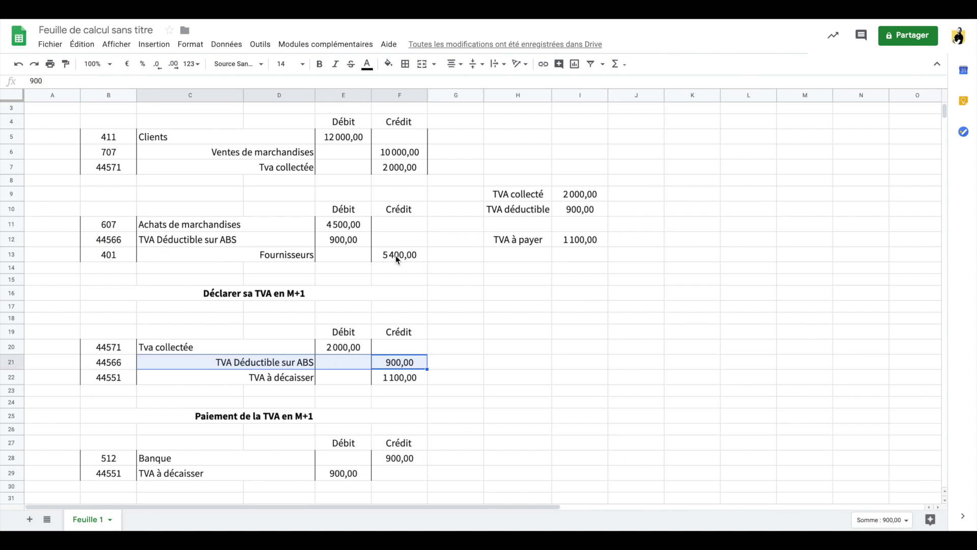
# - Fill both 44571 Tva collectée lines, B7:F7 in the sales entry and B20:E20 in the declaration entry, with light red
pyautogui.moveTo(405, 167); pyautogui.dragTo(104, 163)
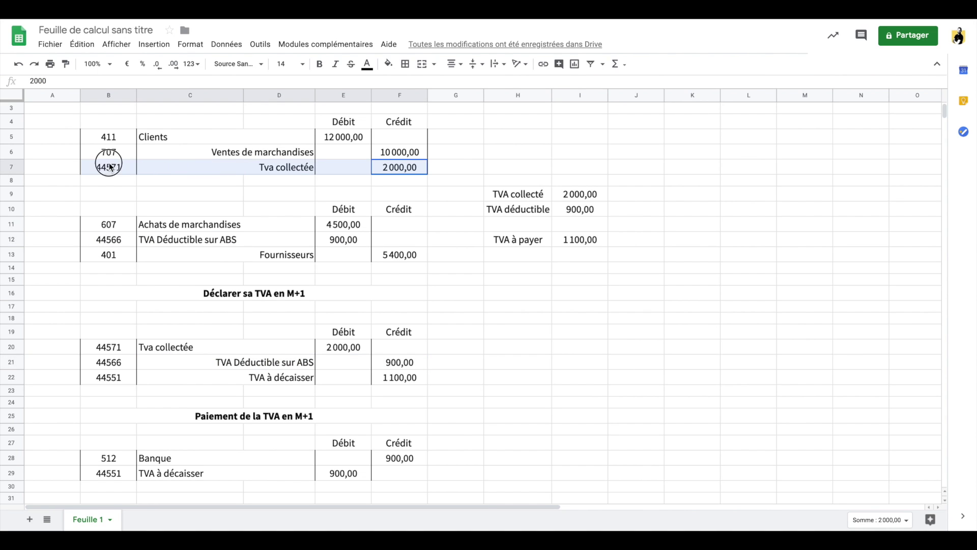
pyautogui.moveTo(355, 348); pyautogui.dragTo(107, 347)
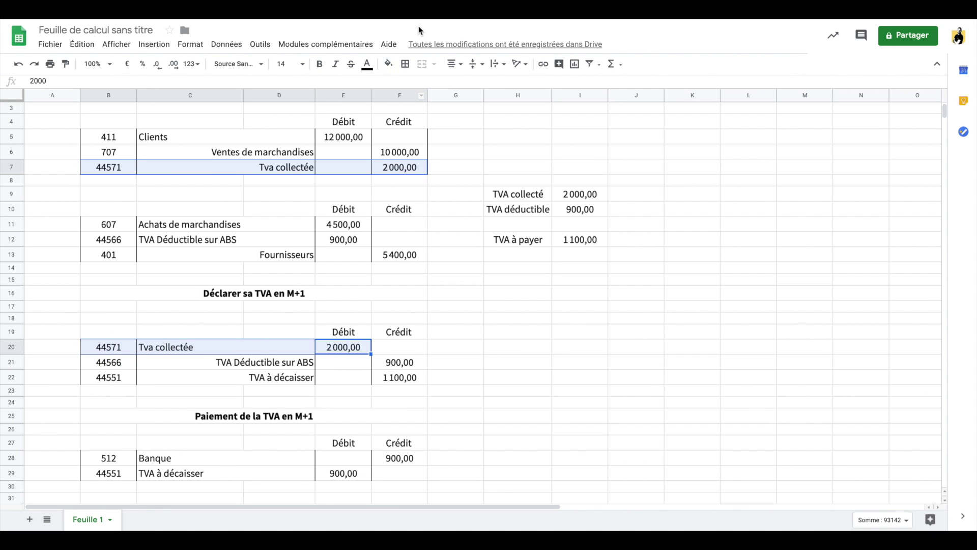
pyautogui.click(388, 66)
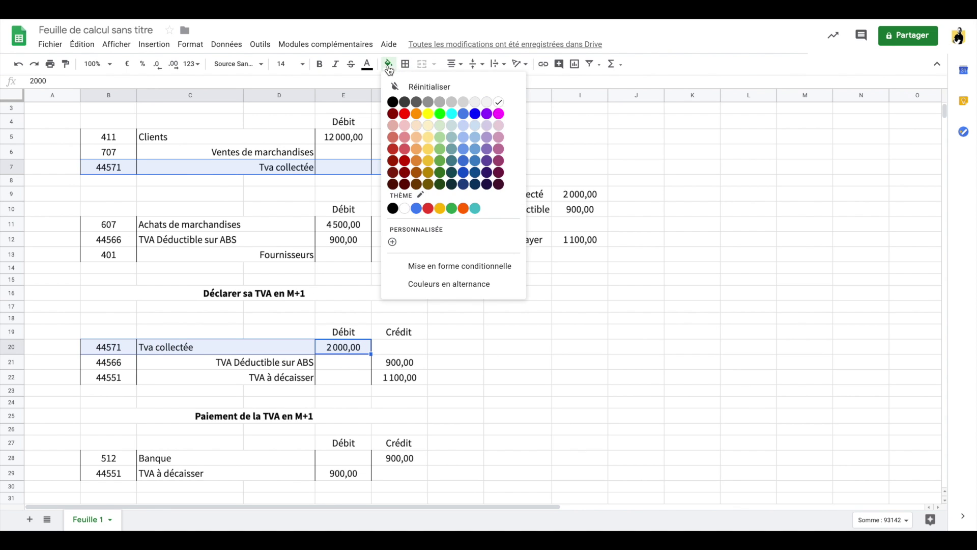
pyautogui.click(407, 134)
pyautogui.click(486, 308)
pyautogui.click(404, 165)
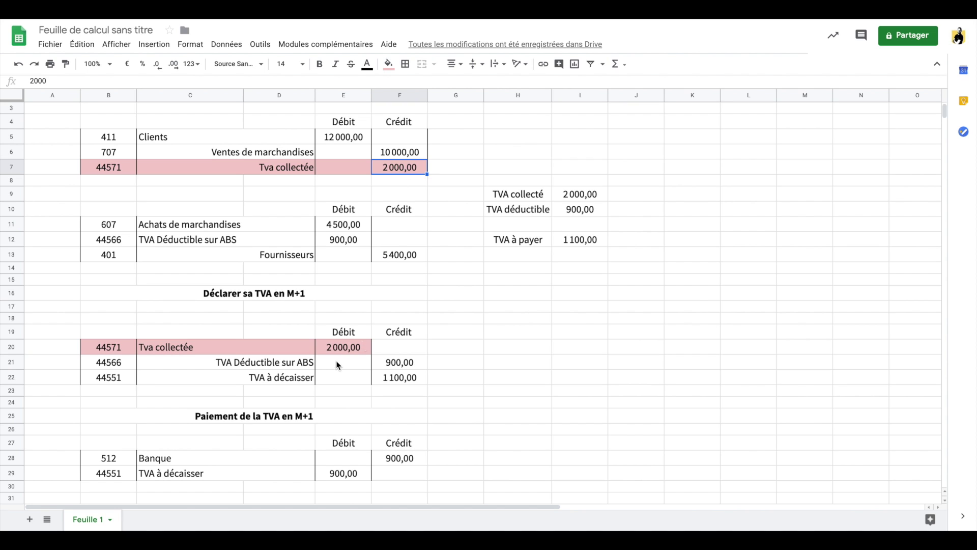
# - Fill both 44566 TVA Déductible sur ABS lines, B12:E12 in the purchase entry and B21:F21 in the declaration entry, with light green
pyautogui.click(333, 346)
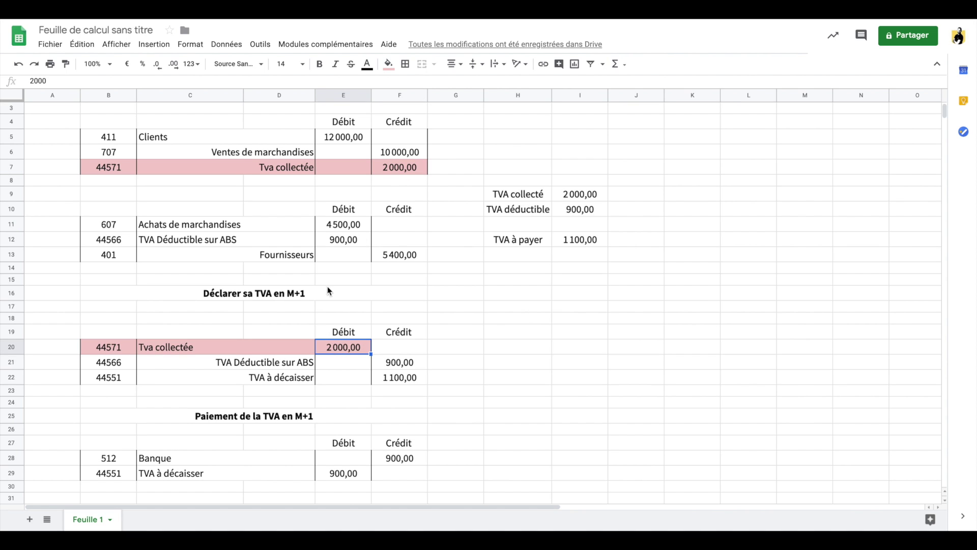
pyautogui.moveTo(342, 239); pyautogui.dragTo(105, 240)
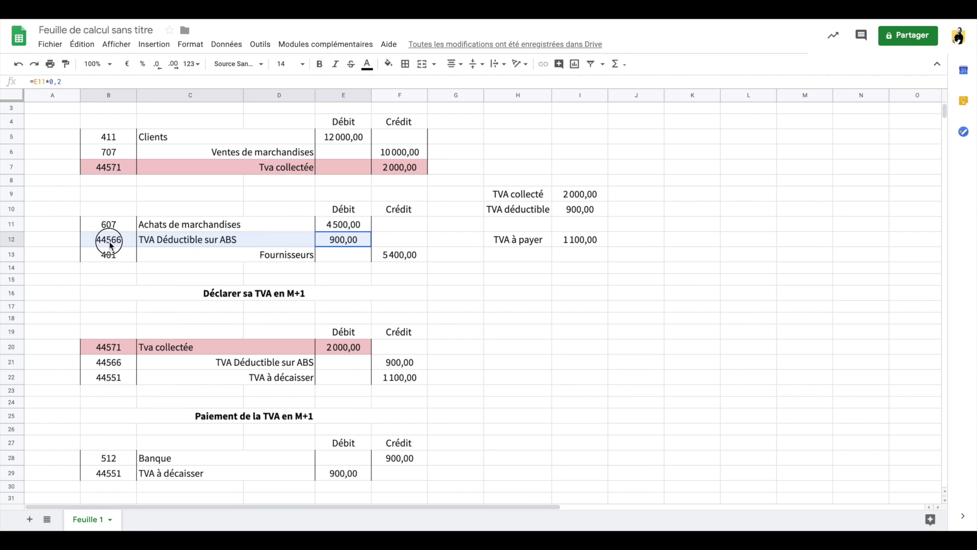
pyautogui.click(388, 63)
pyautogui.click(441, 142)
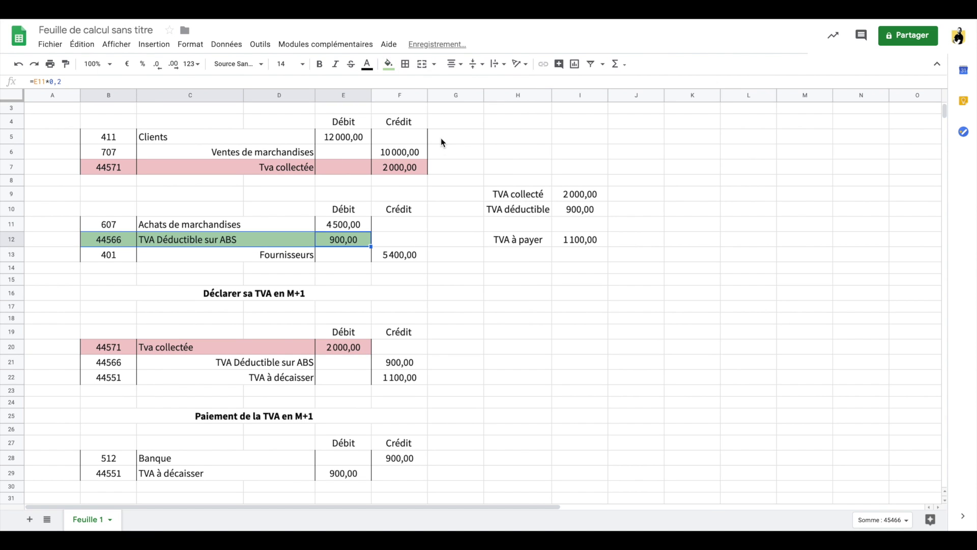
pyautogui.moveTo(402, 362); pyautogui.dragTo(92, 365)
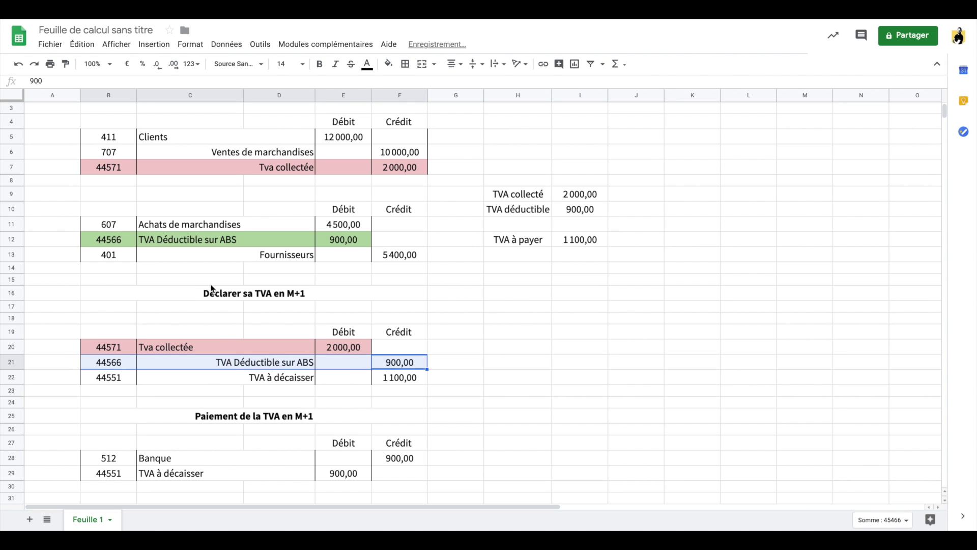
pyautogui.click(390, 65)
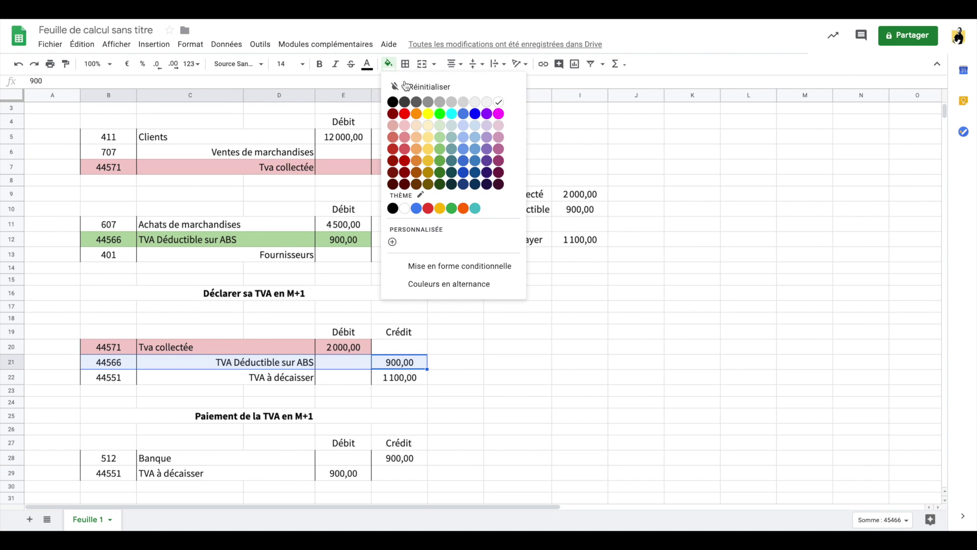
pyautogui.click(439, 137)
pyautogui.click(438, 292)
# - Compare the two 44566 lines, and check the declaration entry against the TVA à payer calculation in I12
pyautogui.moveTo(346, 237); pyautogui.dragTo(110, 245)
pyautogui.moveTo(113, 360); pyautogui.dragTo(405, 367)
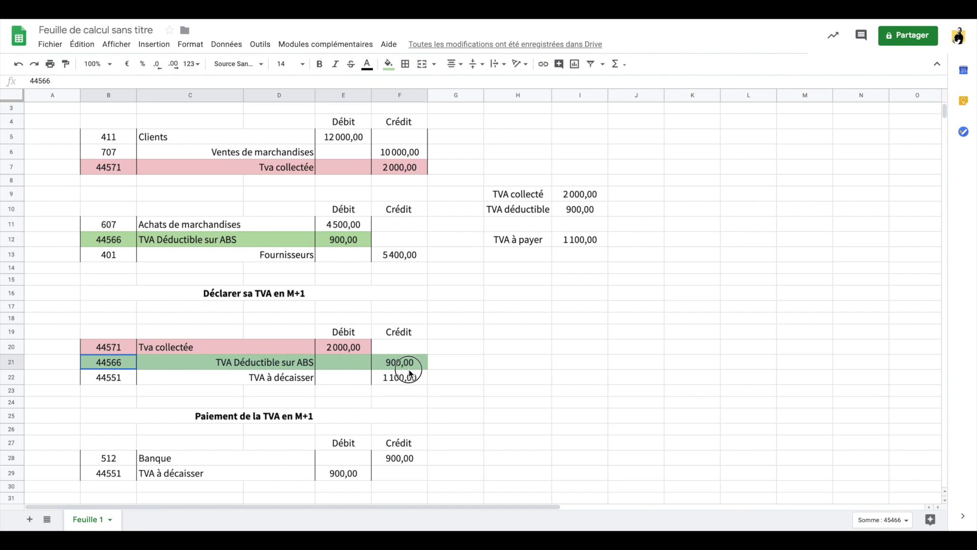
pyautogui.click(346, 348)
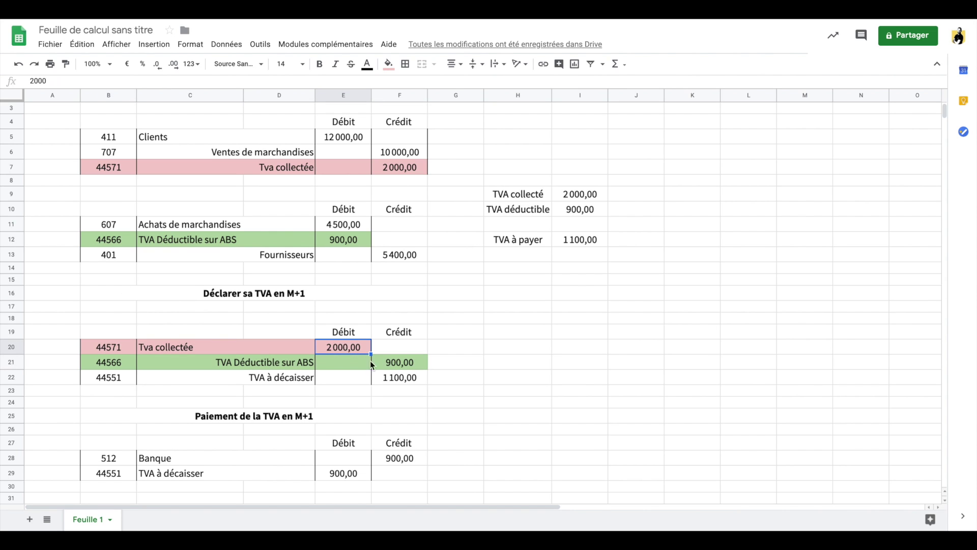
pyautogui.click(588, 241)
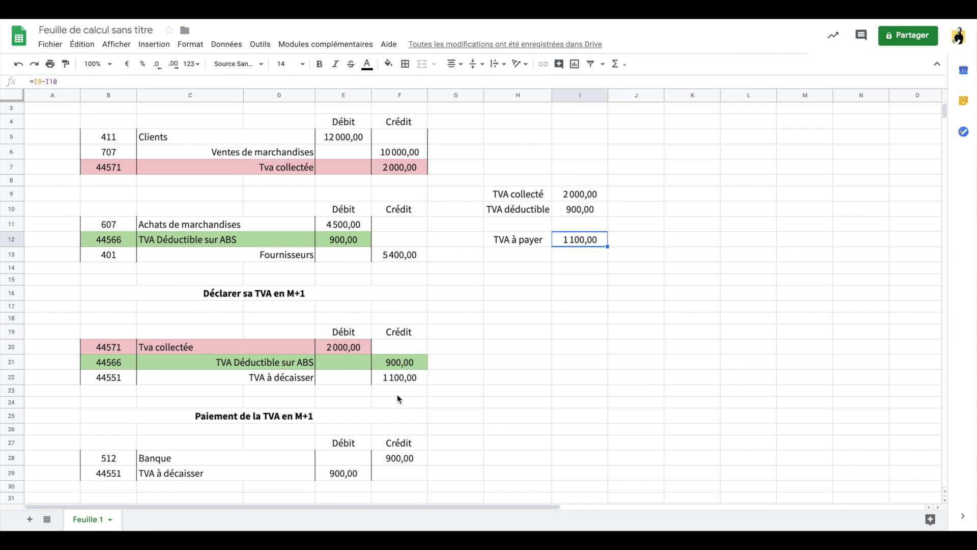
# - Fill the 44551 TVA à décaisser line B22:F22 in the declaration entry with bright red and make it bold
pyautogui.moveTo(409, 379); pyautogui.dragTo(112, 379)
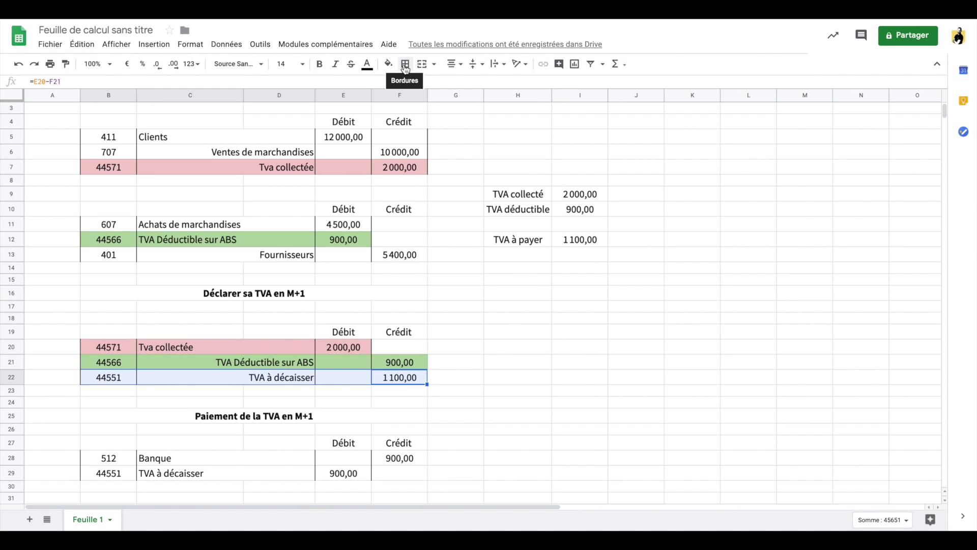
pyautogui.click(388, 64)
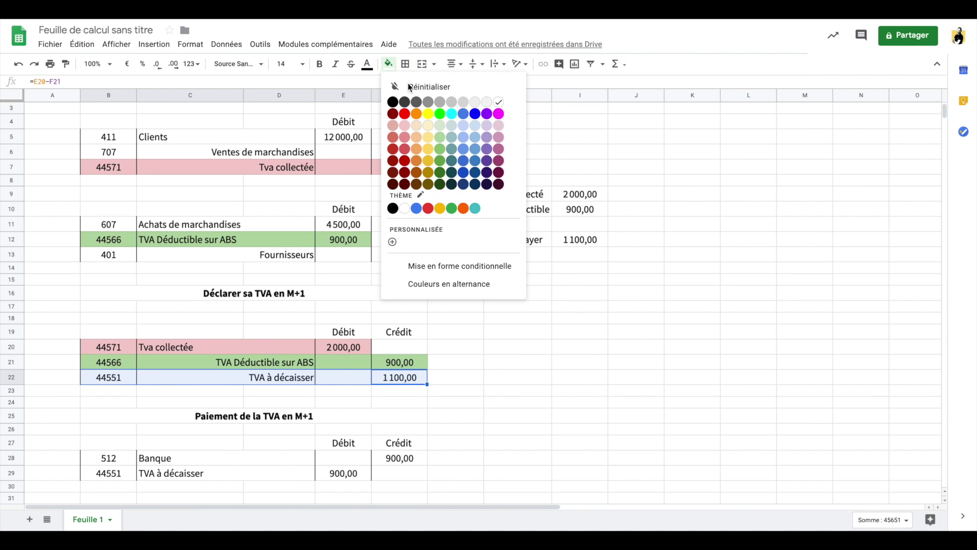
pyautogui.click(404, 114)
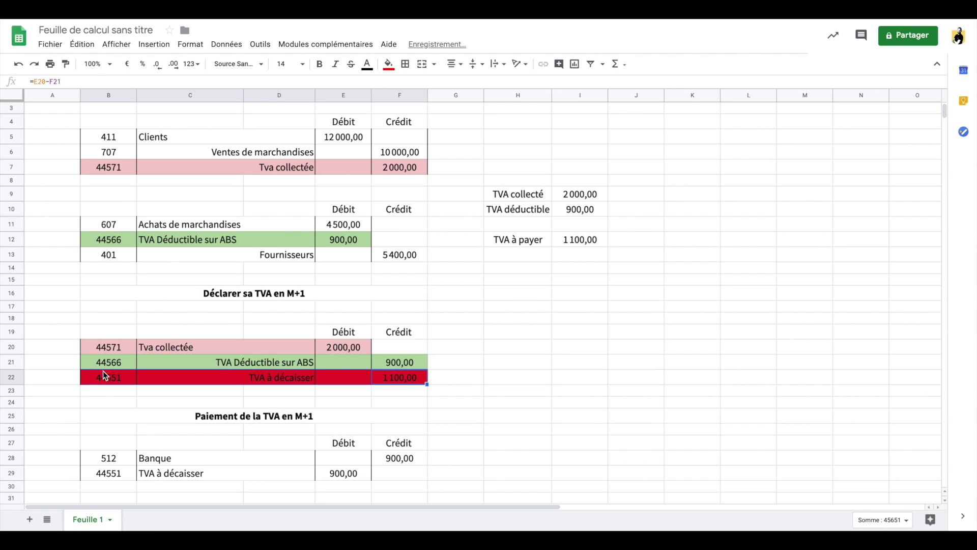
pyautogui.click(319, 63)
pyautogui.click(559, 307)
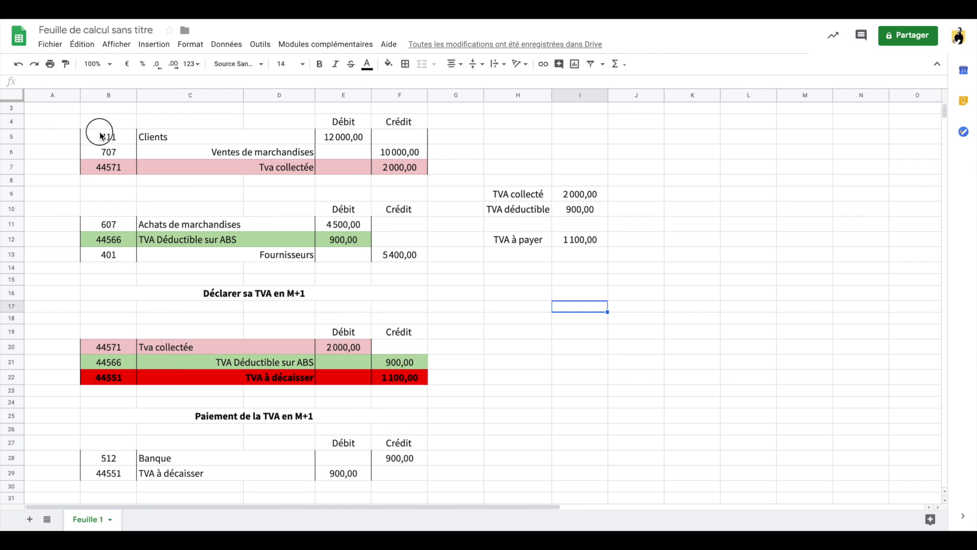
# - Review the month M entries with their accounts 44571 and 44566, and the TVA à décaisser credit in the declaration entry
pyautogui.moveTo(102, 136); pyautogui.dragTo(410, 257)
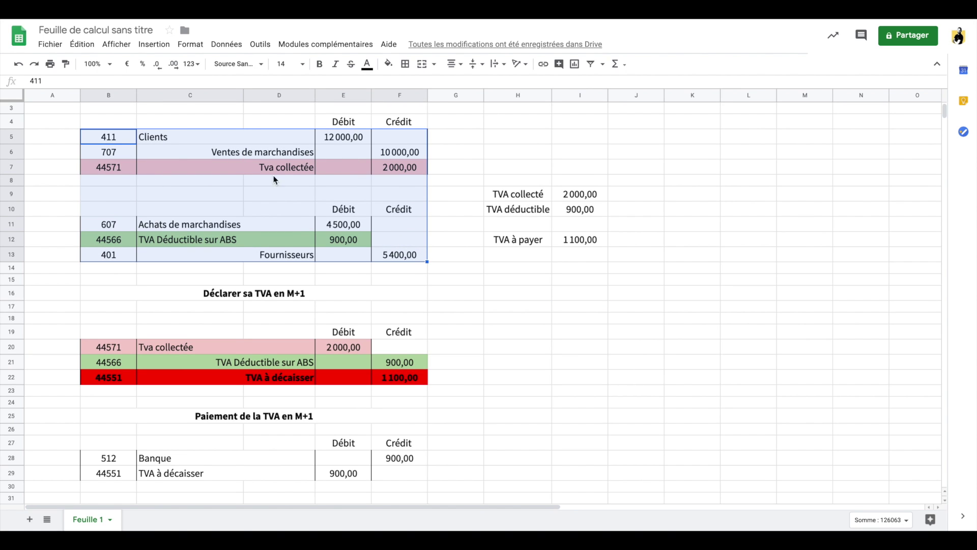
pyautogui.click(108, 166)
pyautogui.click(112, 237)
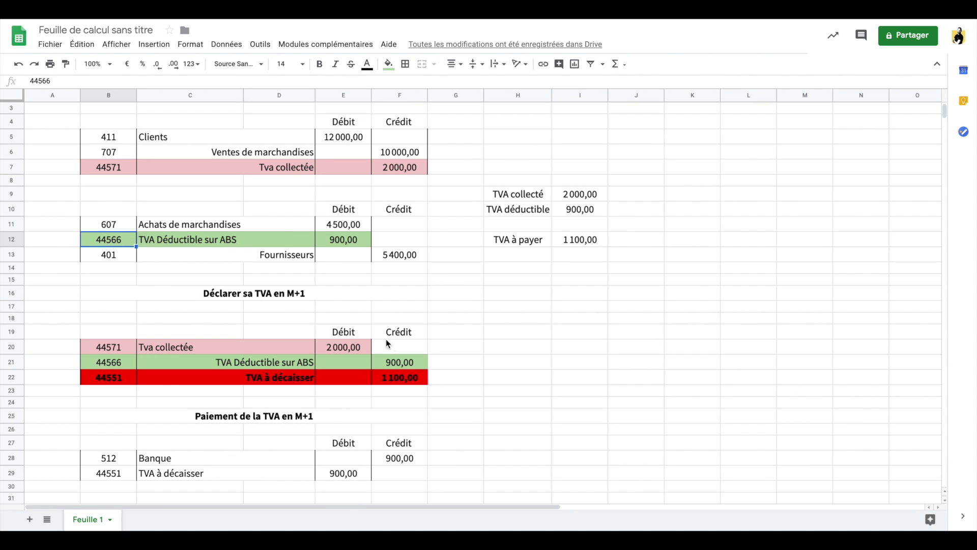
pyautogui.click(399, 379)
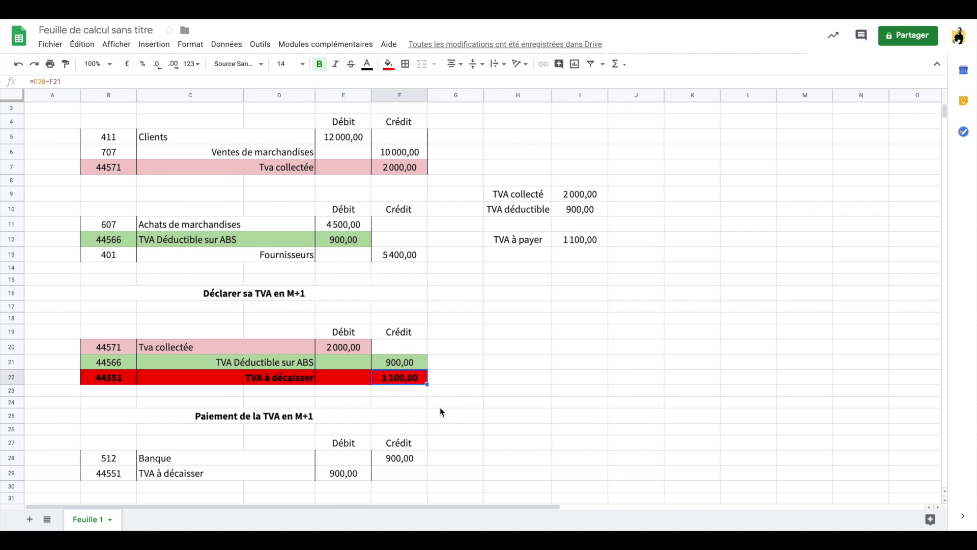
# - Set the 44551 TVA à décaisser debit in E29 of the "Paiement de la TVA en M+1" entry to 1100
pyautogui.scroll(-2, 460, 403)
pyautogui.click(224, 365)
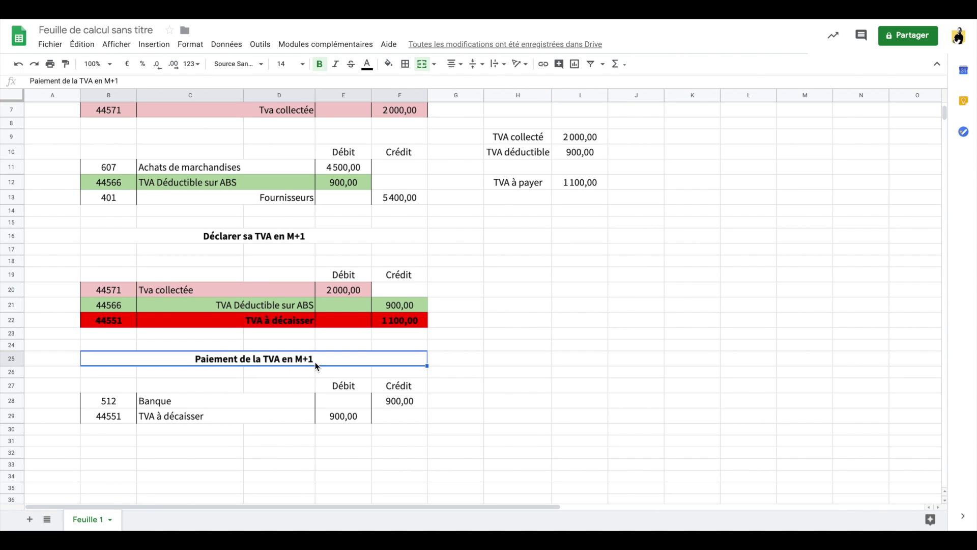
pyautogui.doubleClick(345, 417)
pyautogui.moveTo(351, 416); pyautogui.dragTo(318, 417)
pyautogui.write('1100')
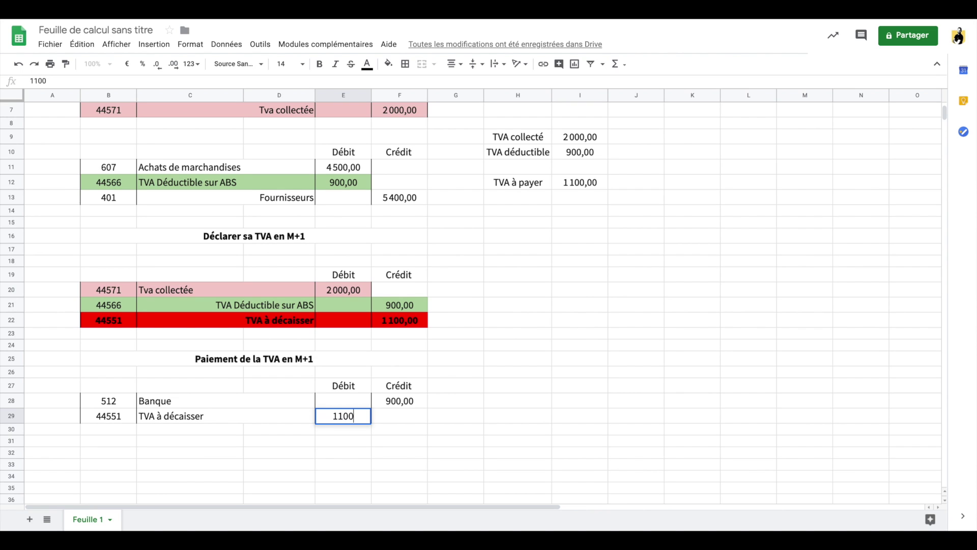
pyautogui.press('Return')
# - Set the 512 Banque credit in F28 of the payment entry to 1100
pyautogui.press('Up')
pyautogui.press('Right')
pyautogui.press('Up')
pyautogui.write('211')
pyautogui.press('BackSpace')
pyautogui.press('BackSpace')
pyautogui.press('BackSpace')
pyautogui.write('111')
pyautogui.press('BackSpace')
pyautogui.write('00')
pyautogui.press('Return')
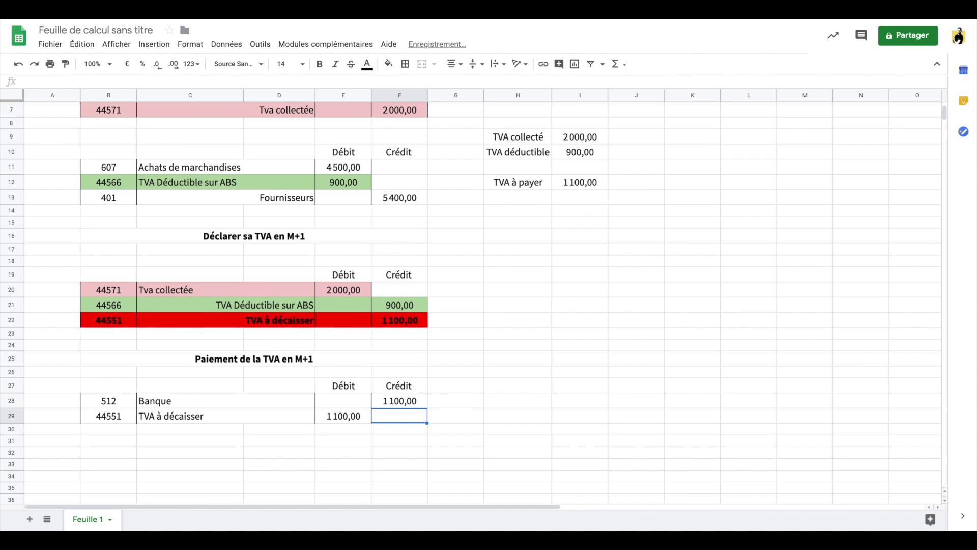
# - Fill the 44551 TVA à décaisser line B29:E29 in the payment entry with the declaration line's bright red
pyautogui.moveTo(389, 324); pyautogui.dragTo(105, 322)
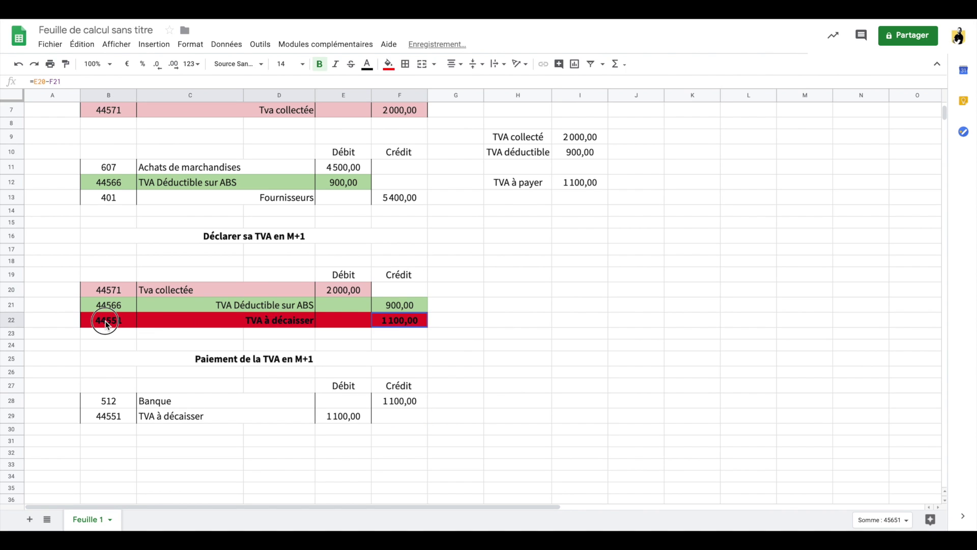
pyautogui.moveTo(346, 416); pyautogui.dragTo(105, 415)
pyautogui.click(388, 64)
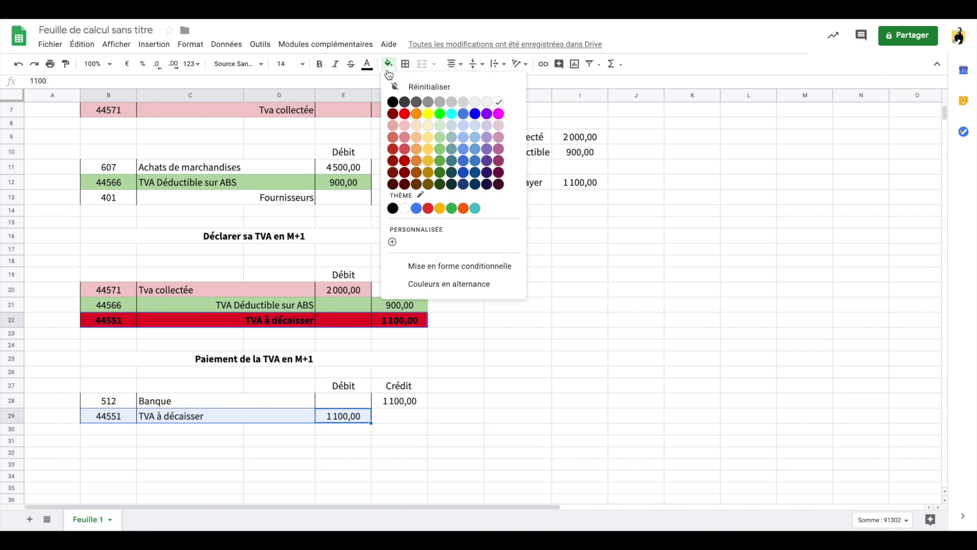
pyautogui.click(404, 113)
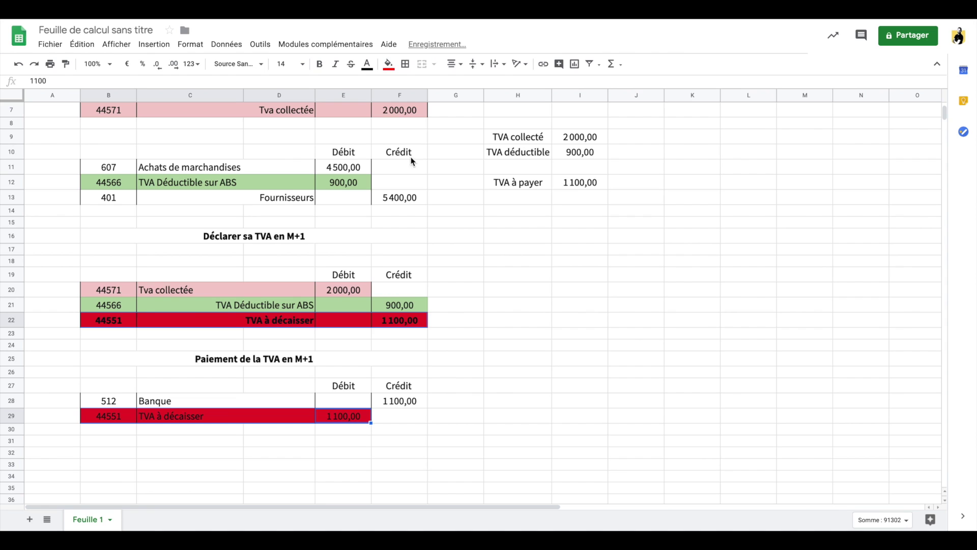
pyautogui.click(413, 399)
pyautogui.moveTo(410, 402); pyautogui.dragTo(123, 405)
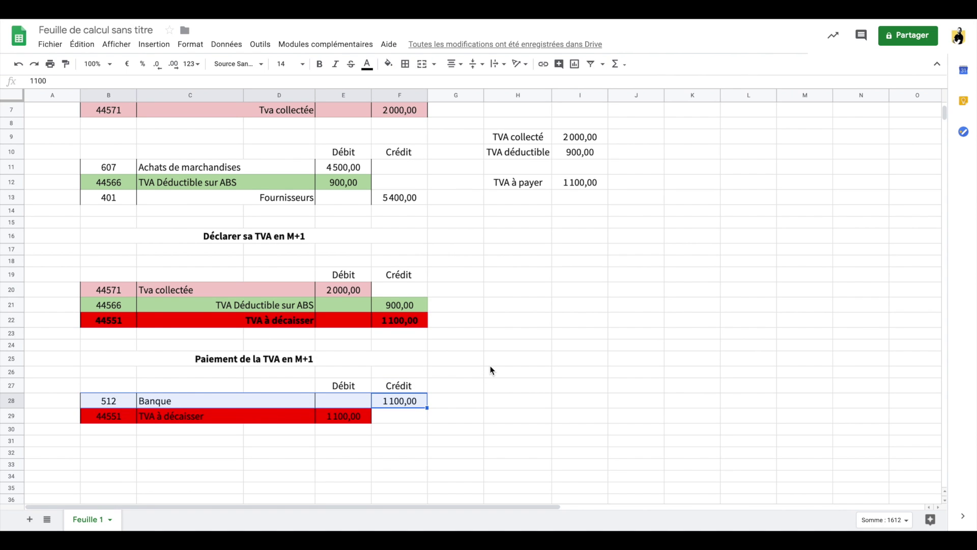
# - Switch to Sage Compta & Facturation and open the Déclarations de TVA list
pyautogui.scroll(3, 499, 336)
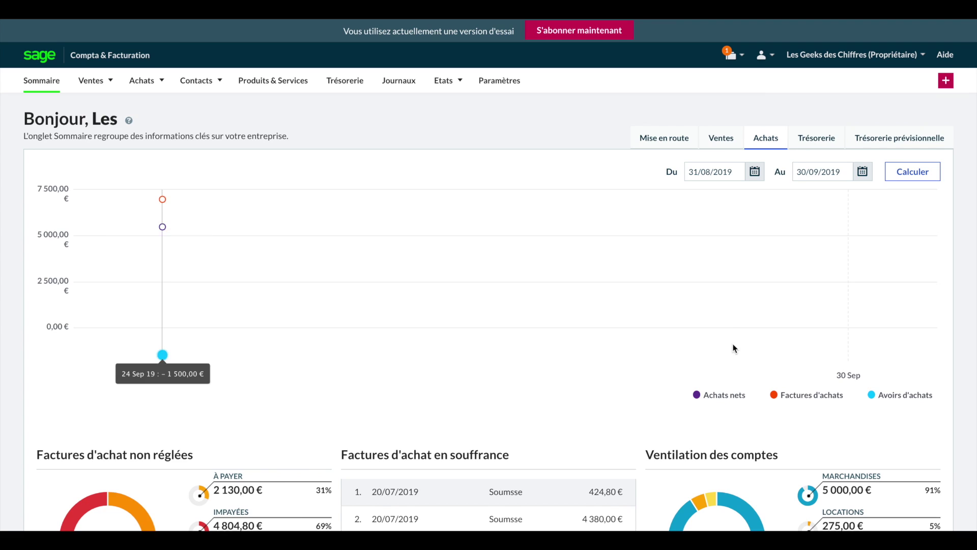
pyautogui.scroll(-3, 733, 342)
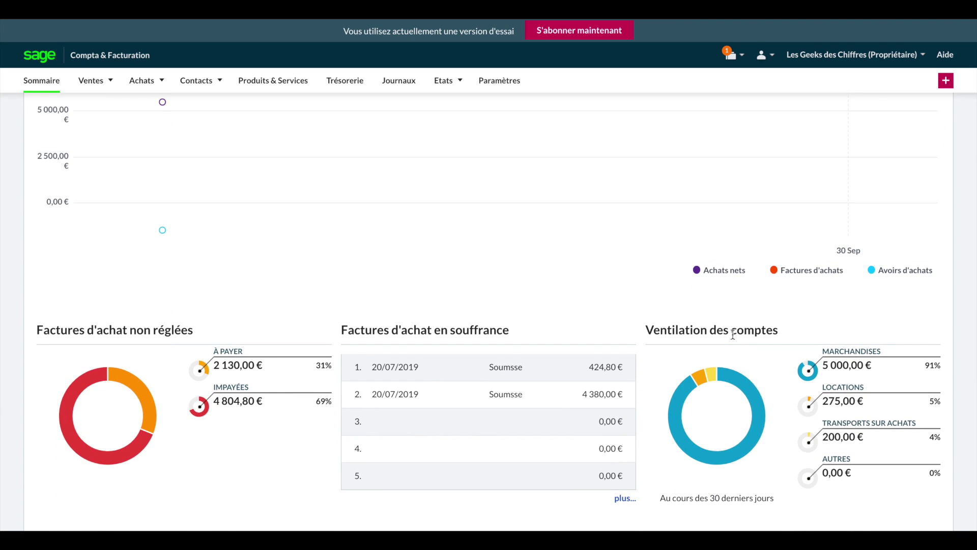
pyautogui.scroll(3, 730, 187)
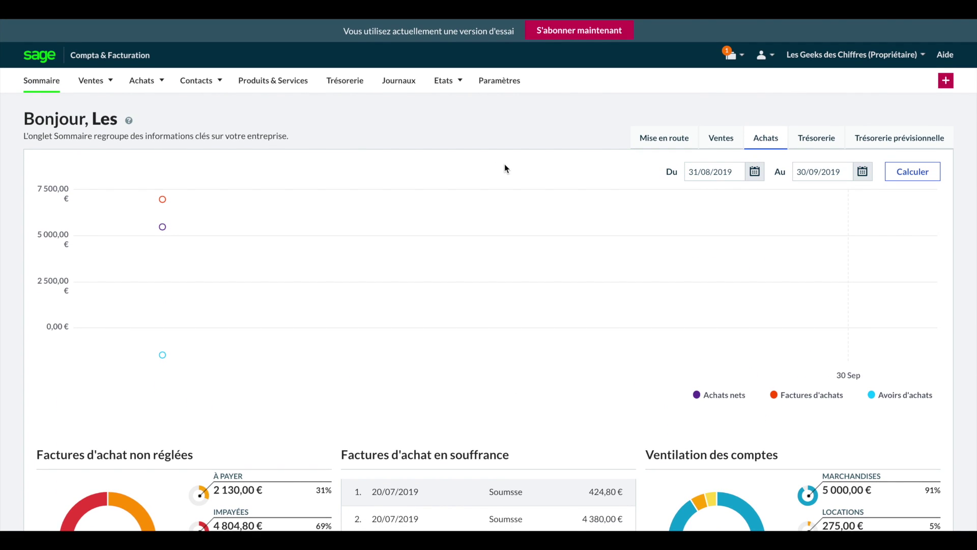
pyautogui.scroll(-2, 539, 188)
pyautogui.scroll(2, 539, 188)
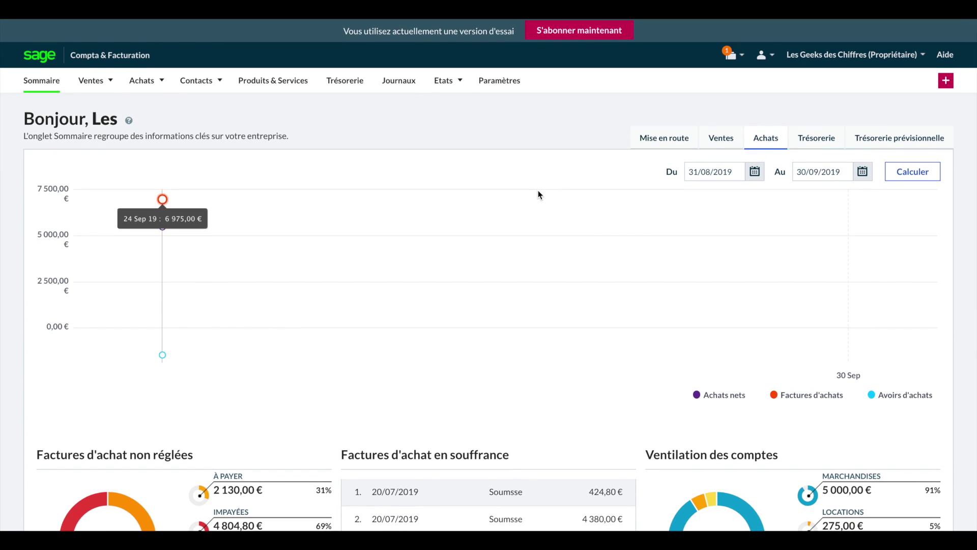
pyautogui.click(101, 80)
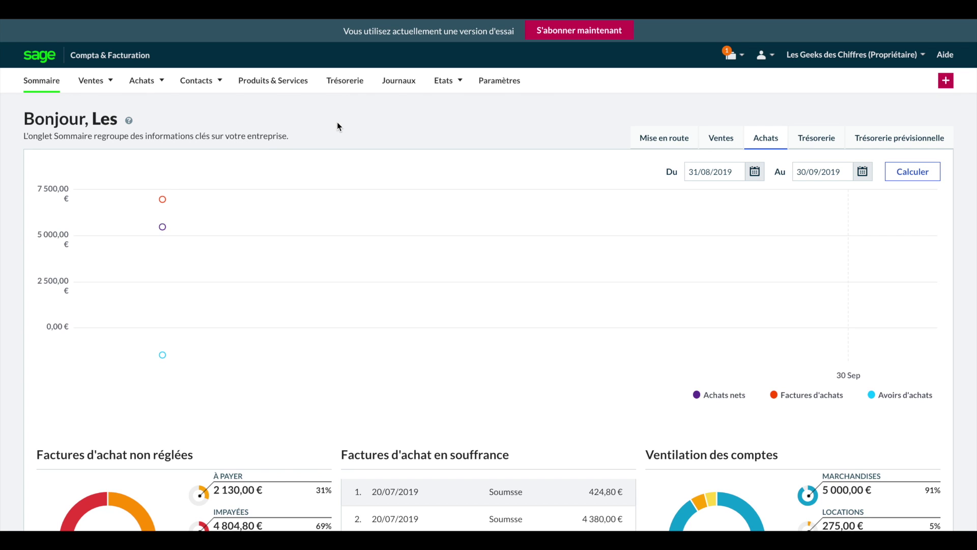
pyautogui.moveTo(445, 80)
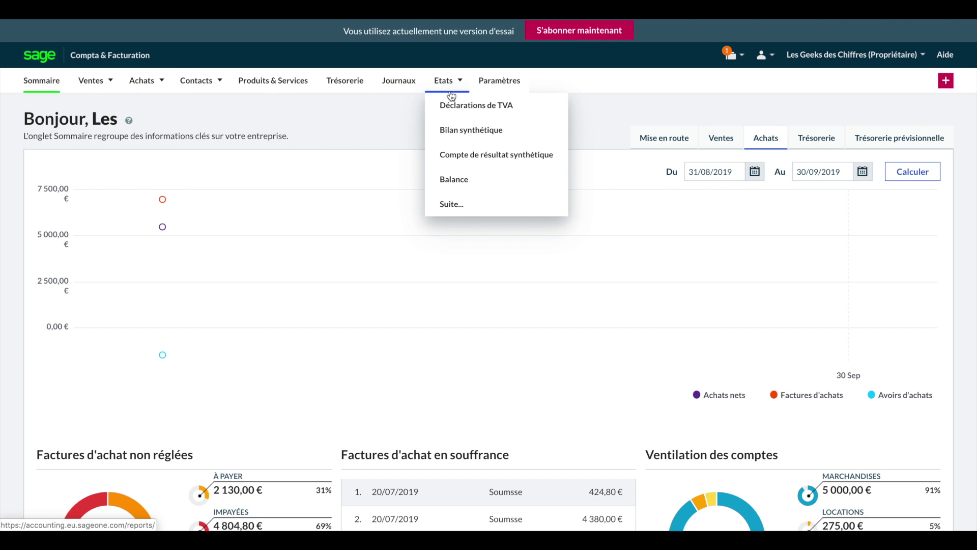
pyautogui.click(465, 109)
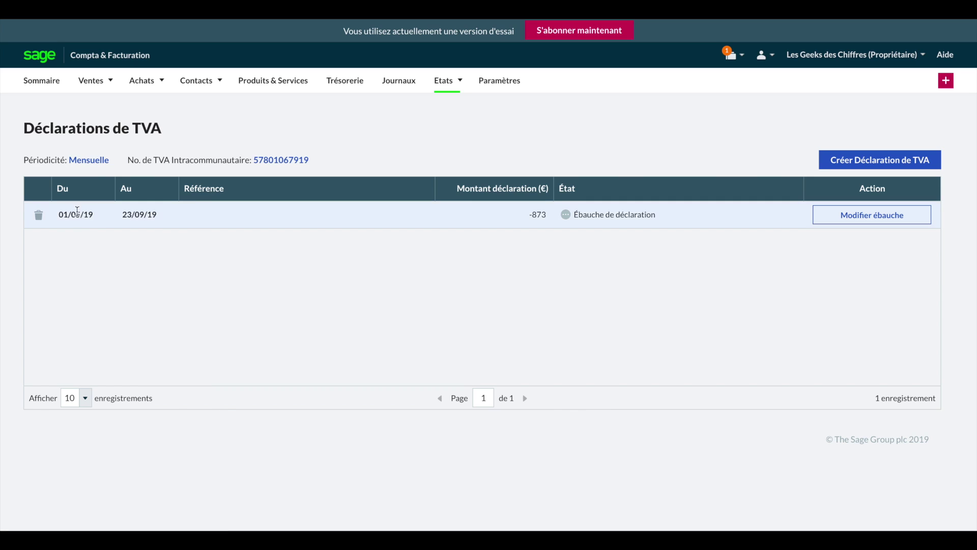
# - Check the start and end dates of the existing draft declaration and try to create a new VAT declaration
pyautogui.moveTo(93, 215); pyautogui.dragTo(58, 220)
pyautogui.moveTo(157, 214); pyautogui.dragTo(108, 216)
pyautogui.click(908, 163)
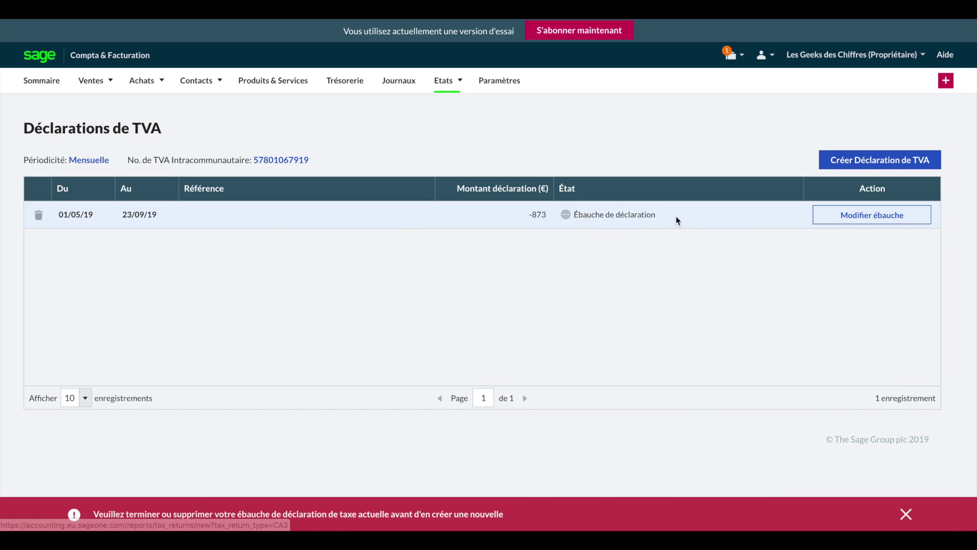
# - Open the existing draft declaration and recalculate its VAT for a period ending 30/09/2019, including the earlier undeclared transactions
pyautogui.click(867, 222)
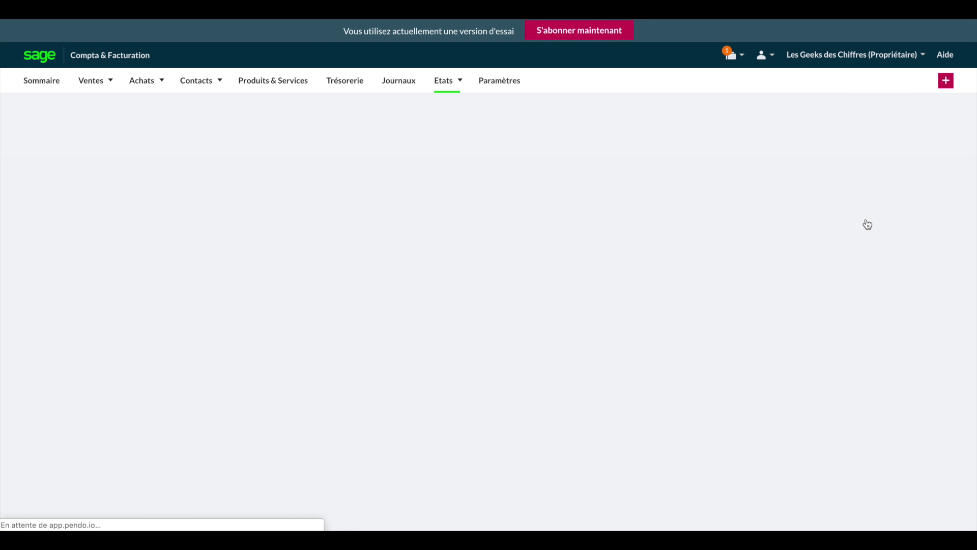
pyautogui.scroll(-1, 702, 195)
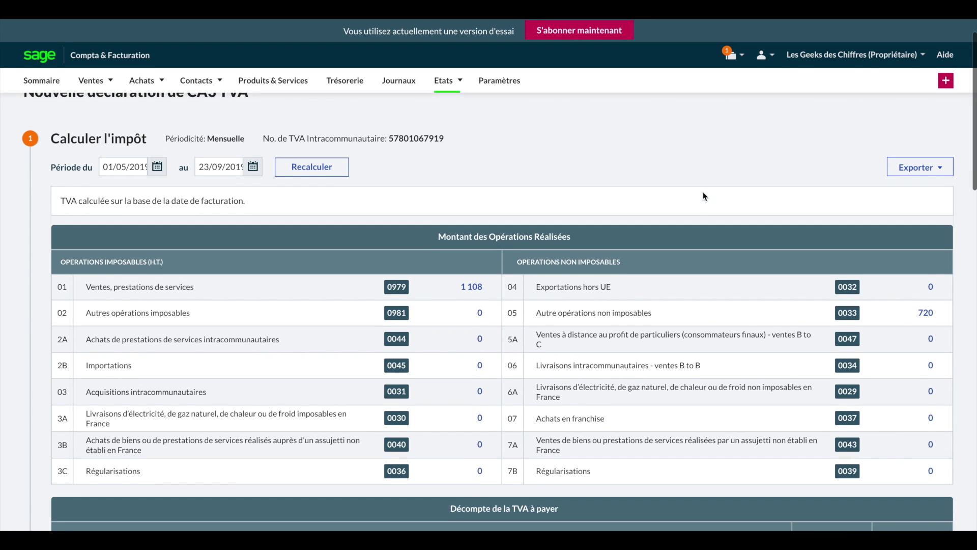
pyautogui.click(253, 166)
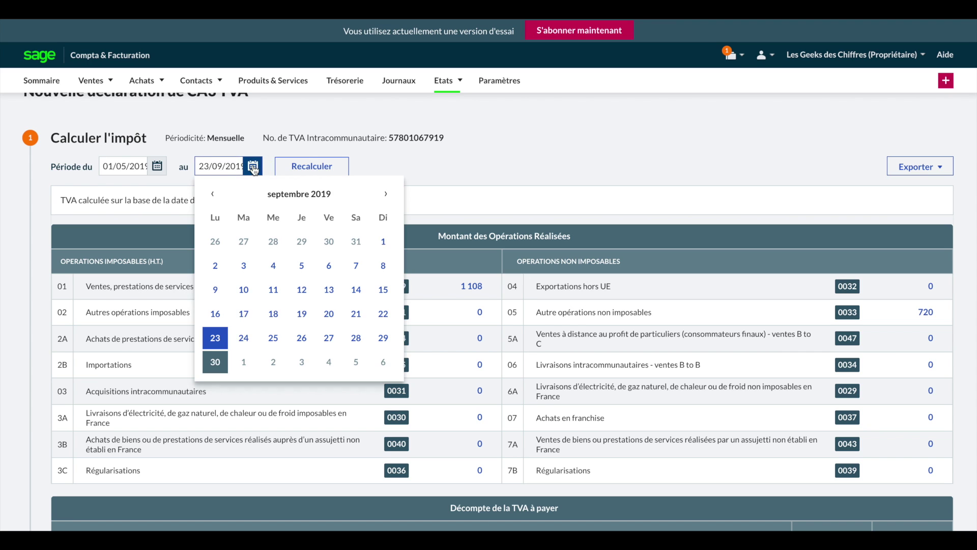
pyautogui.click(216, 362)
pyautogui.click(316, 167)
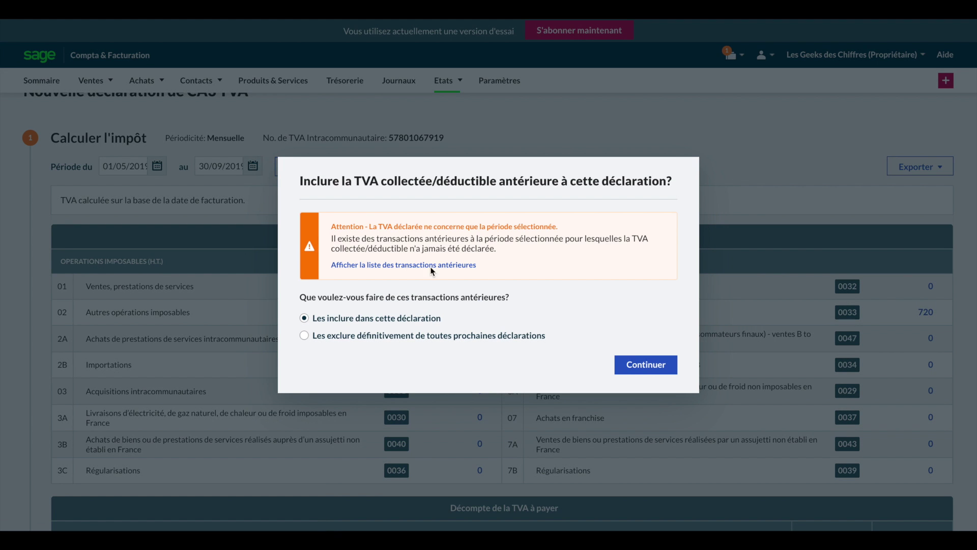
pyautogui.click(631, 364)
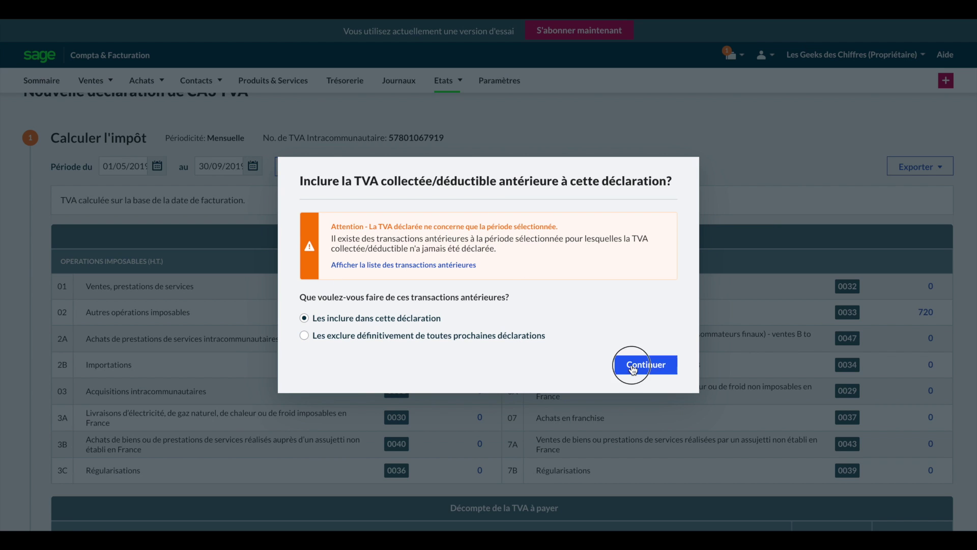
# - Examine the recalculated CA3 declaration, from its Montant des Opérations Réalisées section to the Décompte de la TVA à payer
pyautogui.scroll(-1, 674, 192)
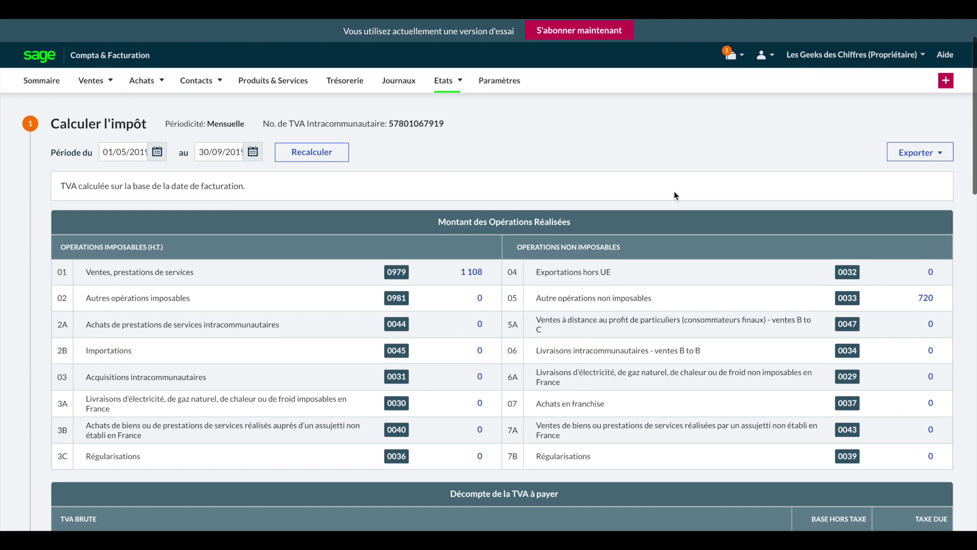
pyautogui.scroll(1, 675, 192)
pyautogui.scroll(-1, 674, 192)
pyautogui.scroll(-3, 674, 192)
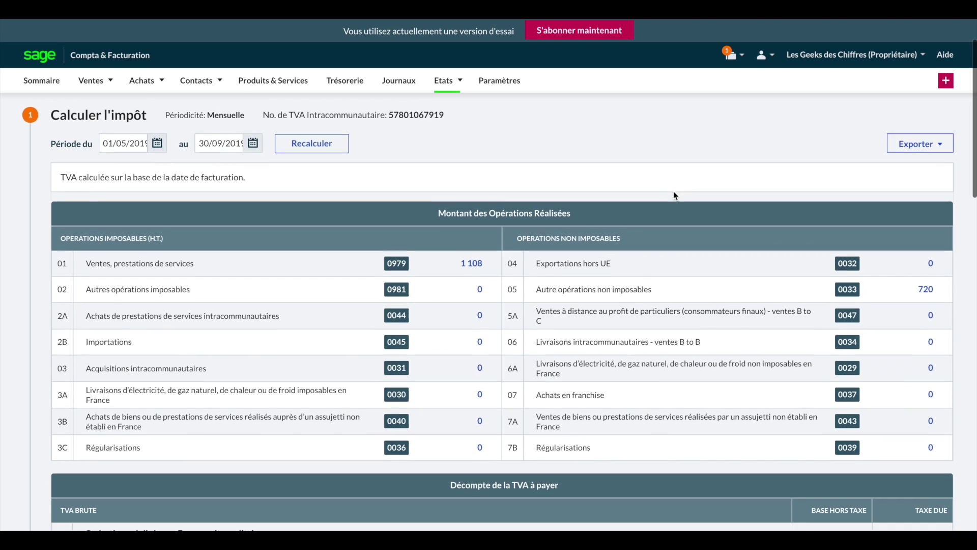
pyautogui.scroll(2, 673, 193)
pyautogui.scroll(2, 673, 191)
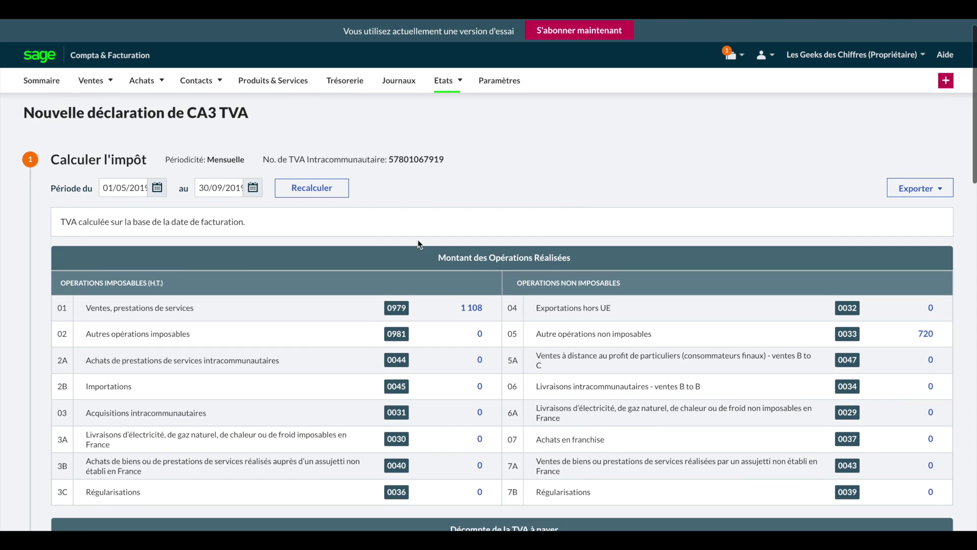
pyautogui.scroll(-1, 445, 216)
pyautogui.scroll(-10, 445, 216)
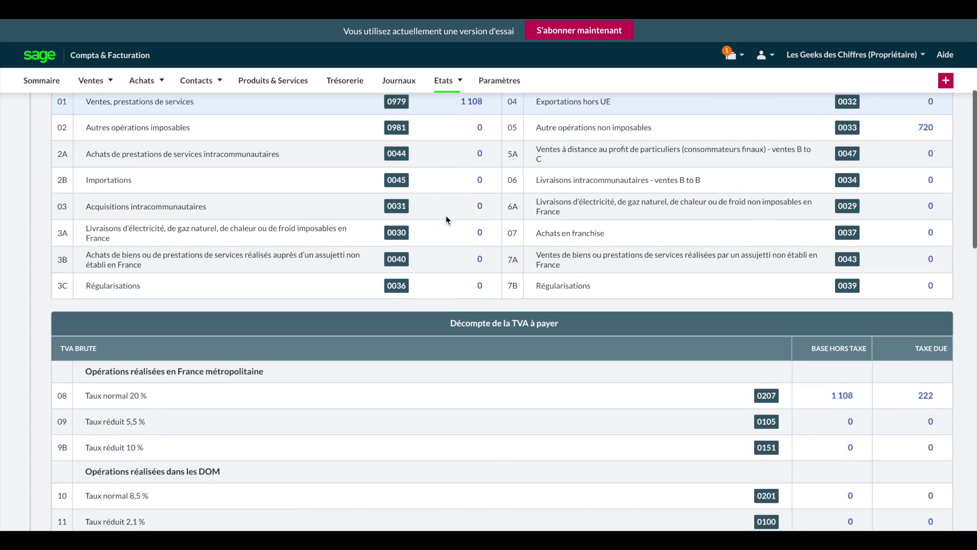
pyautogui.scroll(-4, 446, 219)
pyautogui.scroll(15, 446, 222)
pyautogui.scroll(-2, 451, 220)
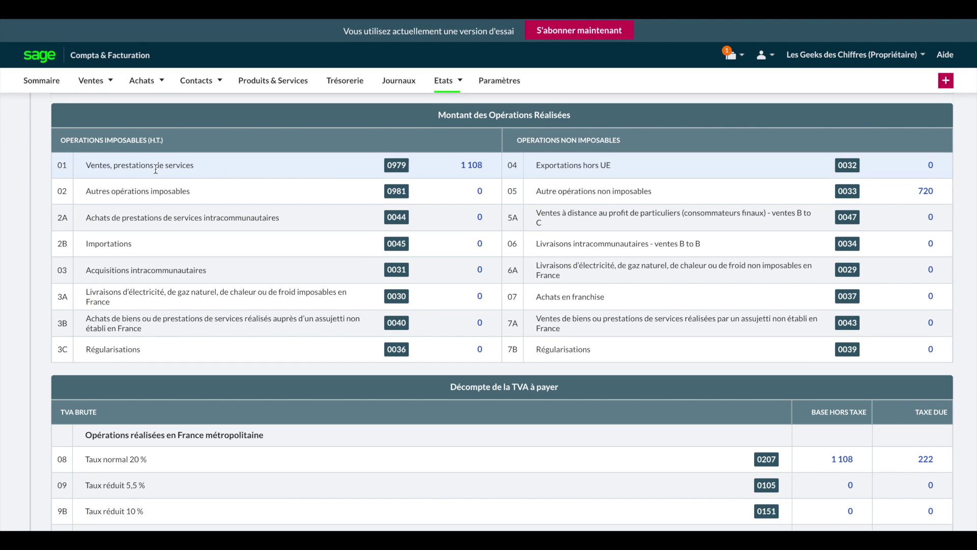
pyautogui.scroll(2, 496, 176)
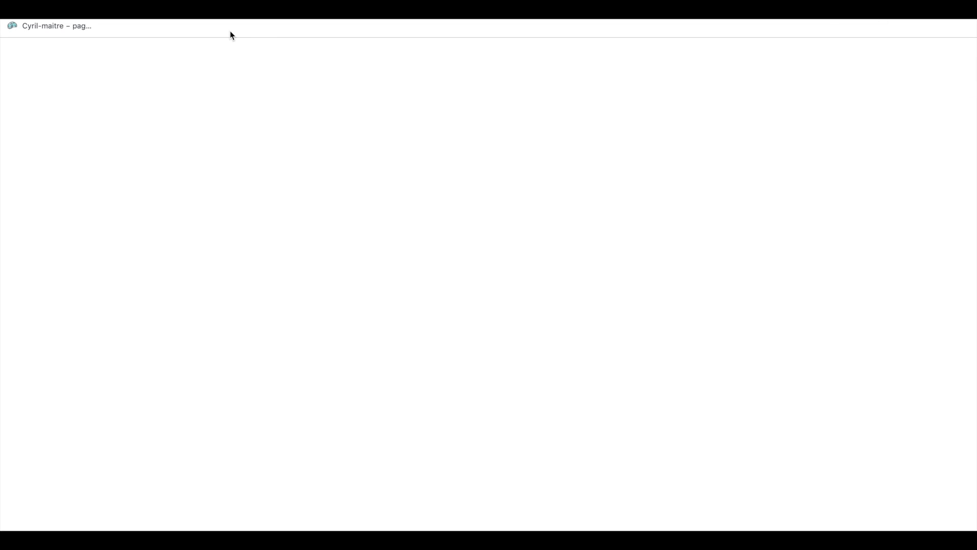
# - Search Google for "ca3 remplissable" and open the formulaire 3310 CA3 PDF from impots.gouv.fr
pyautogui.press('super+l')
pyautogui.write('ca3')
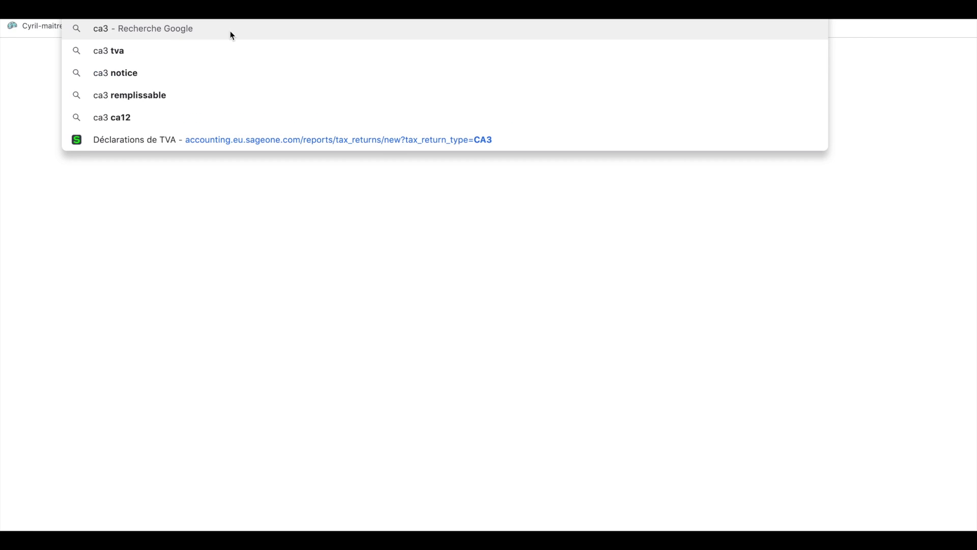
pyautogui.press('Down')
pyautogui.press('Down')
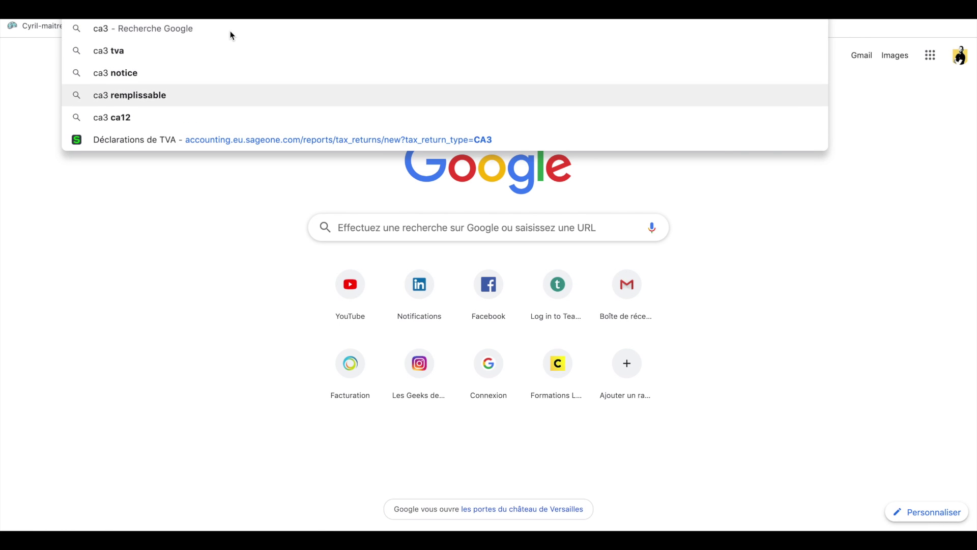
pyautogui.press('Return')
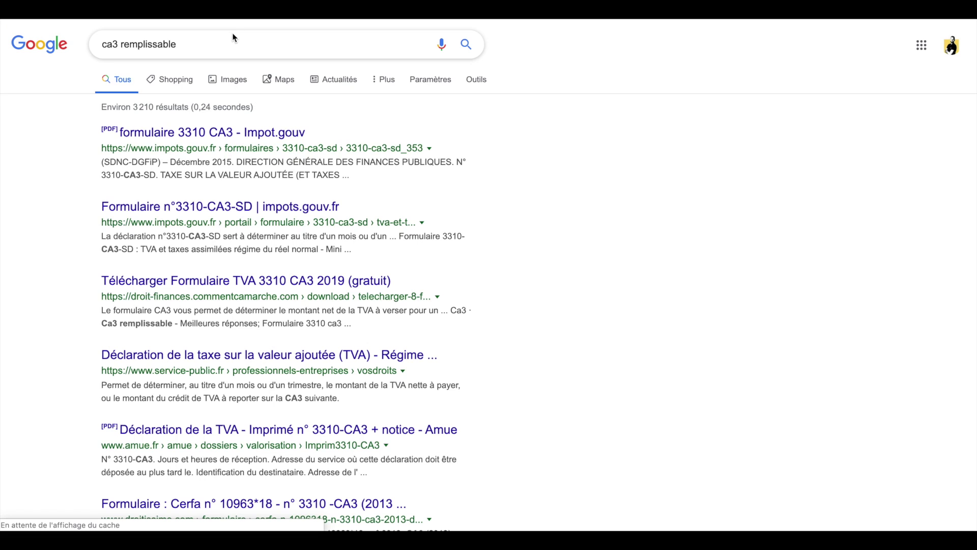
pyautogui.click(218, 133)
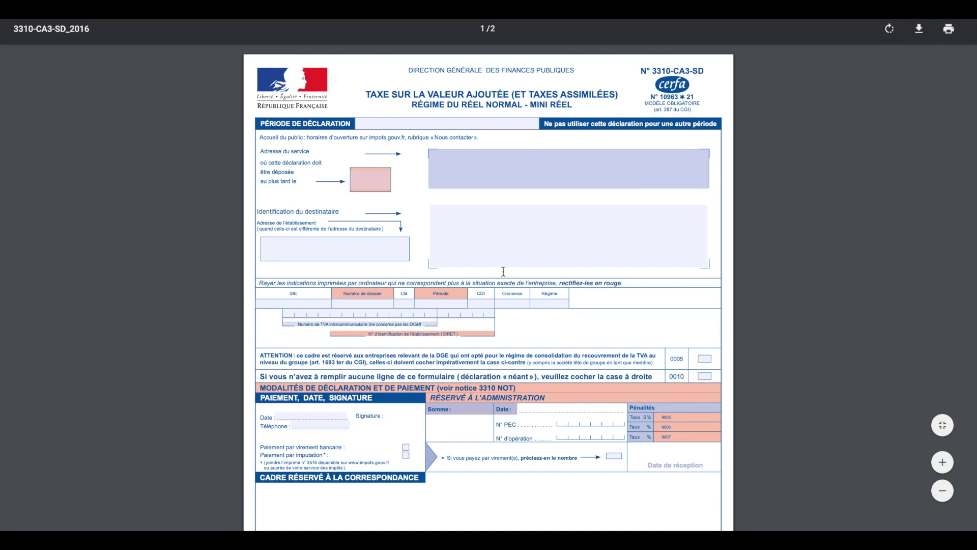
# - Enlarge section A on page 2 of the CA3 form and point out its taxable and non-taxable headings and line 01
pyautogui.scroll(-4, 490, 277)
pyautogui.scroll(-9, 491, 278)
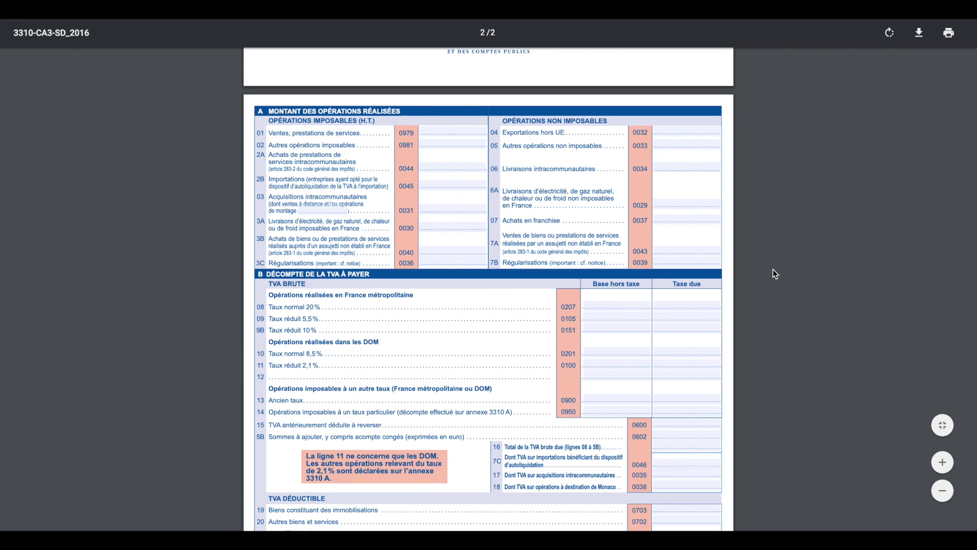
pyautogui.click(942, 462)
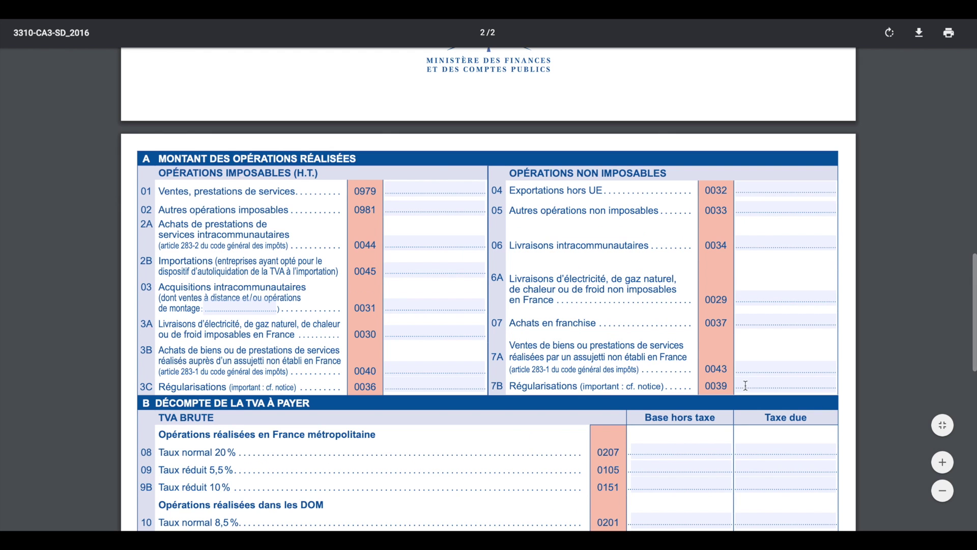
pyautogui.scroll(-1, 428, 270)
pyautogui.moveTo(357, 98); pyautogui.dragTo(304, 111)
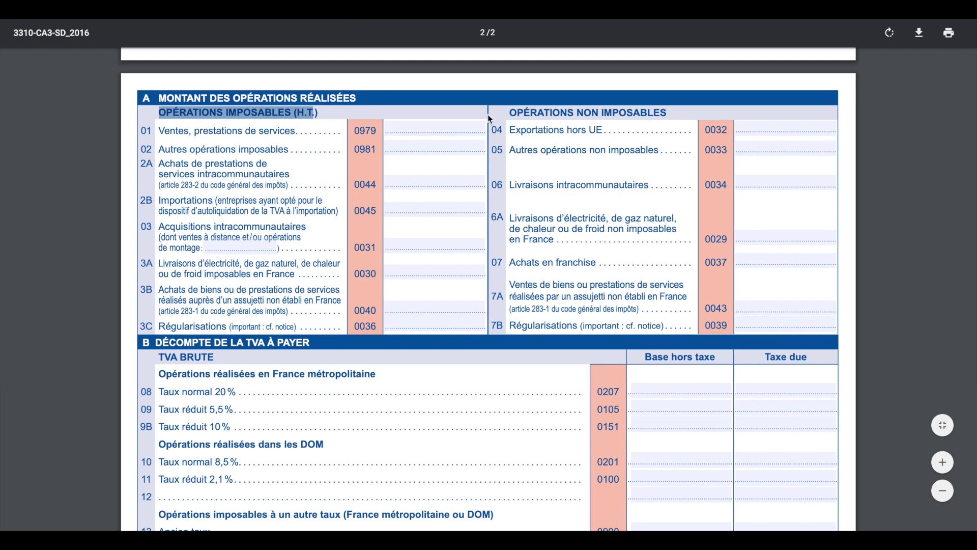
pyautogui.moveTo(514, 112); pyautogui.dragTo(667, 112)
pyautogui.click(383, 312)
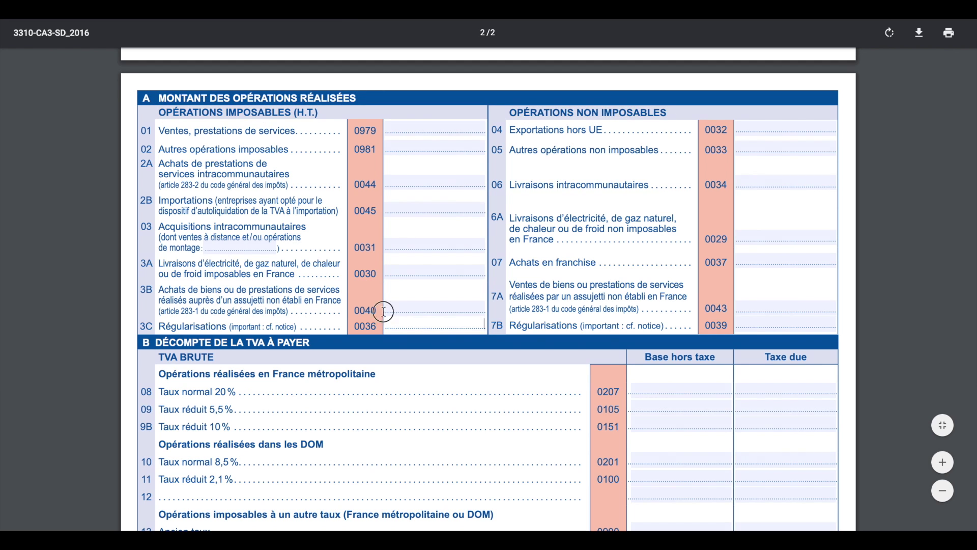
pyautogui.click(138, 130)
pyautogui.doubleClick(365, 130)
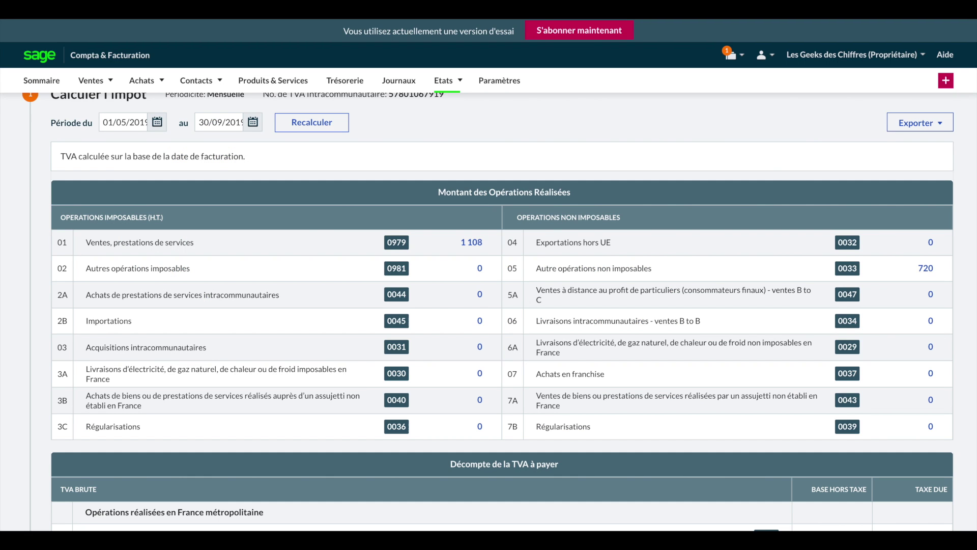
# - Return to the Sage declaration and highlight the taxable operation lines 01, 02, 2A and 2B one after another
pyautogui.doubleClick(72, 251)
pyautogui.moveTo(223, 243); pyautogui.dragTo(96, 243)
pyautogui.moveTo(217, 273); pyautogui.dragTo(133, 283)
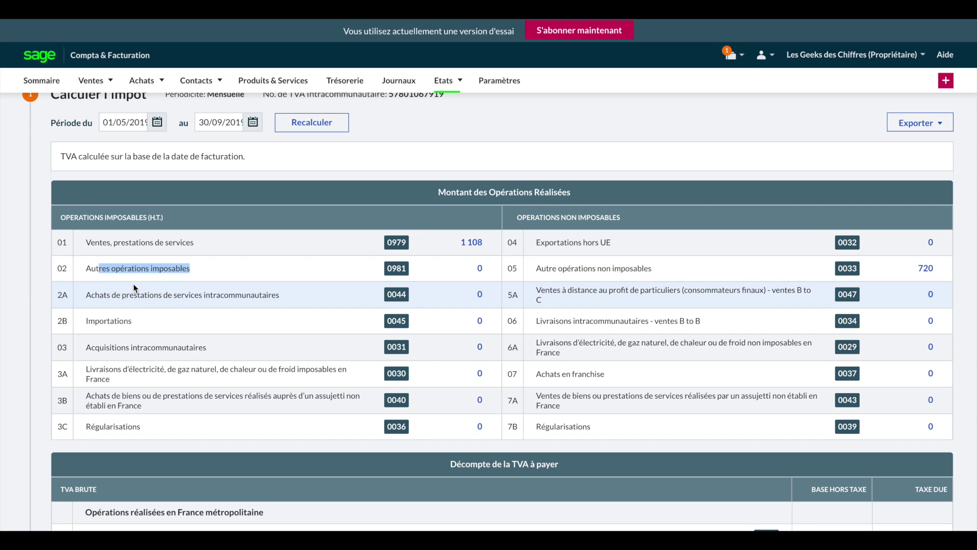
pyautogui.moveTo(407, 269); pyautogui.dragTo(383, 267)
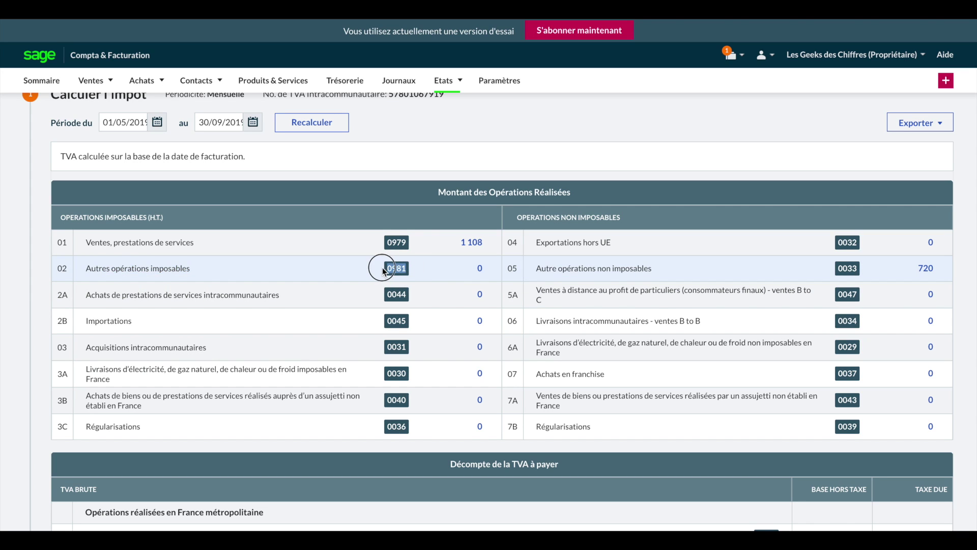
pyautogui.moveTo(58, 268); pyautogui.dragTo(401, 268)
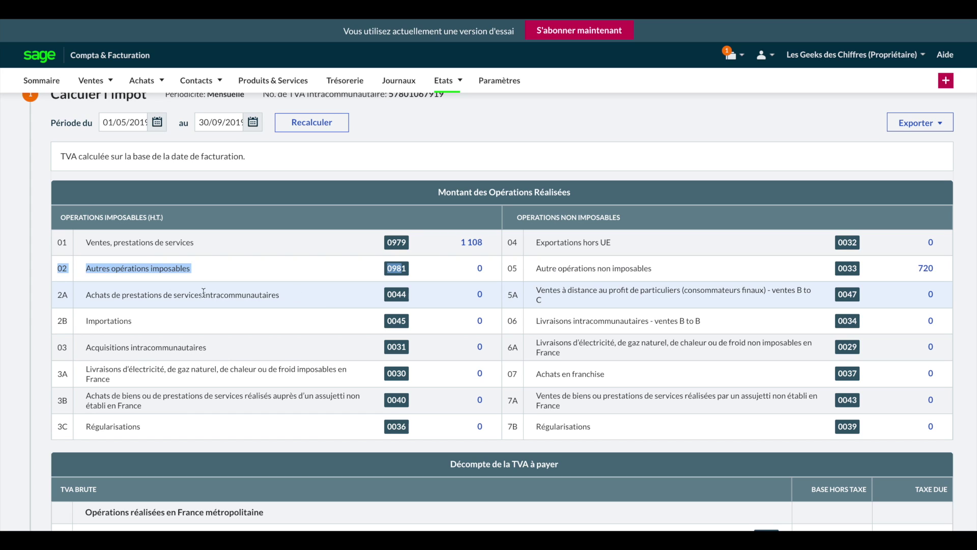
pyautogui.moveTo(324, 306); pyautogui.dragTo(134, 295)
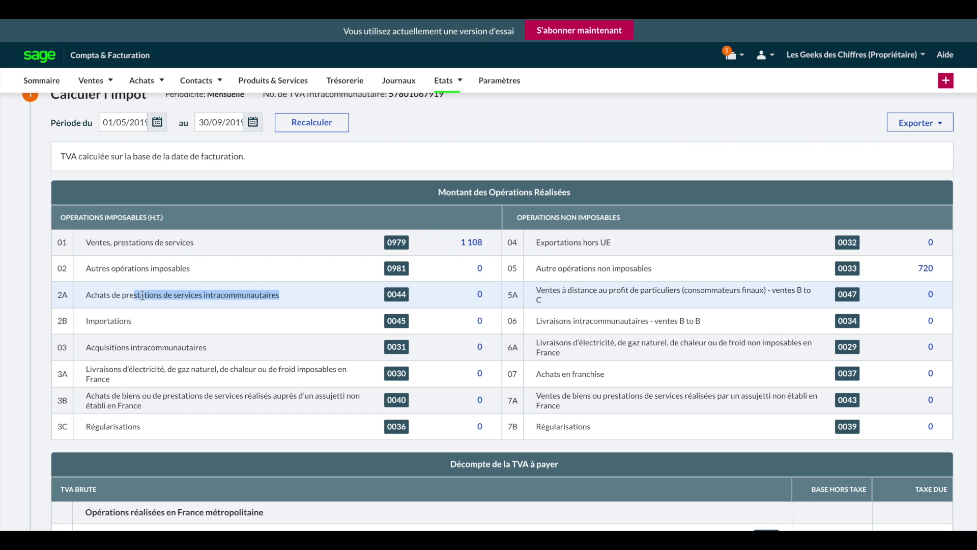
pyautogui.moveTo(191, 318); pyautogui.dragTo(81, 312)
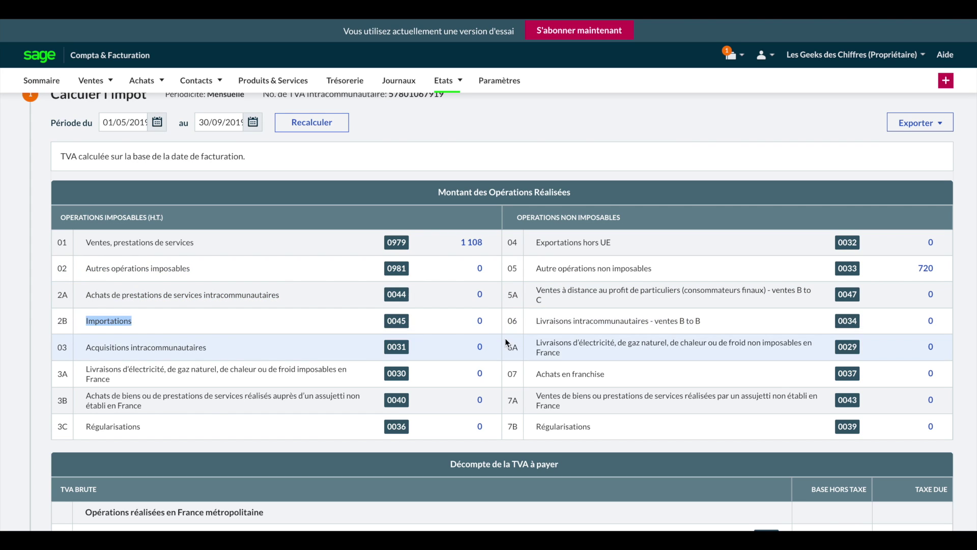
# - Review the amounts under the taxable and non-taxable operations and highlight line 05, Autre opérations non imposables
pyautogui.click(509, 264)
pyautogui.scroll(-1, 489, 249)
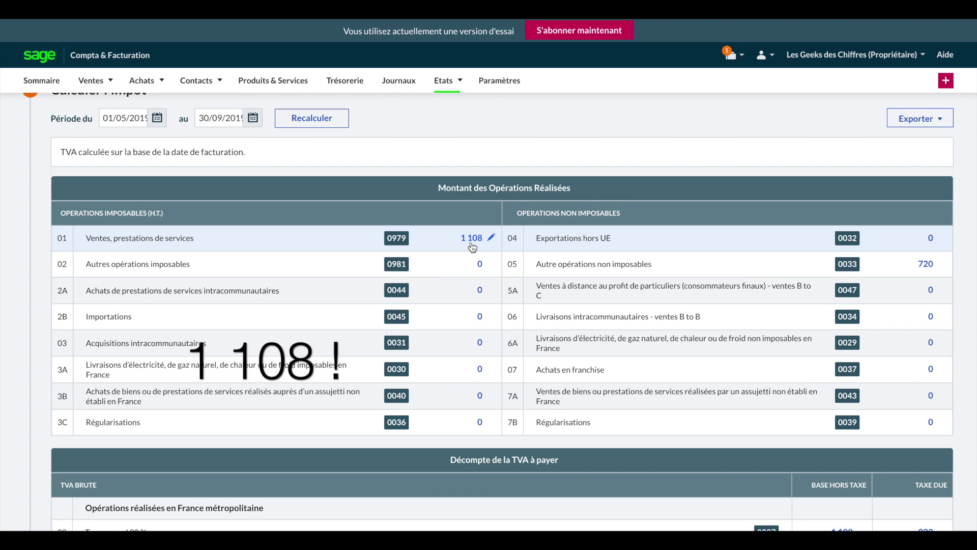
pyautogui.click(79, 217)
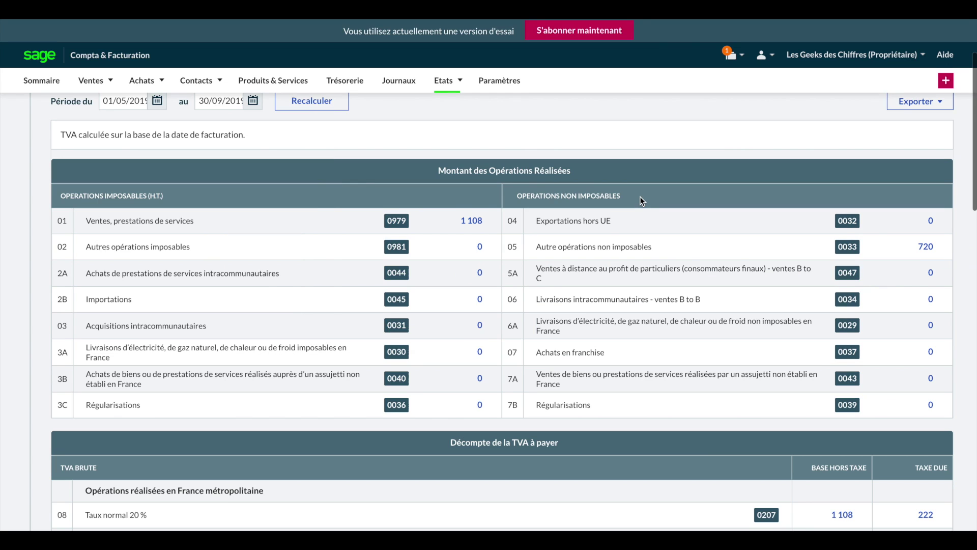
pyautogui.click(605, 198)
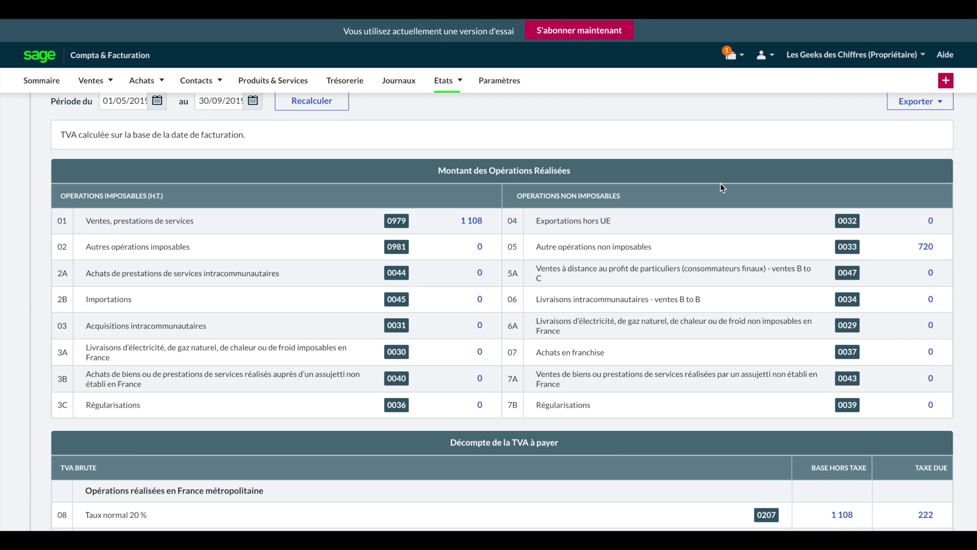
pyautogui.moveTo(535, 249); pyautogui.dragTo(687, 255)
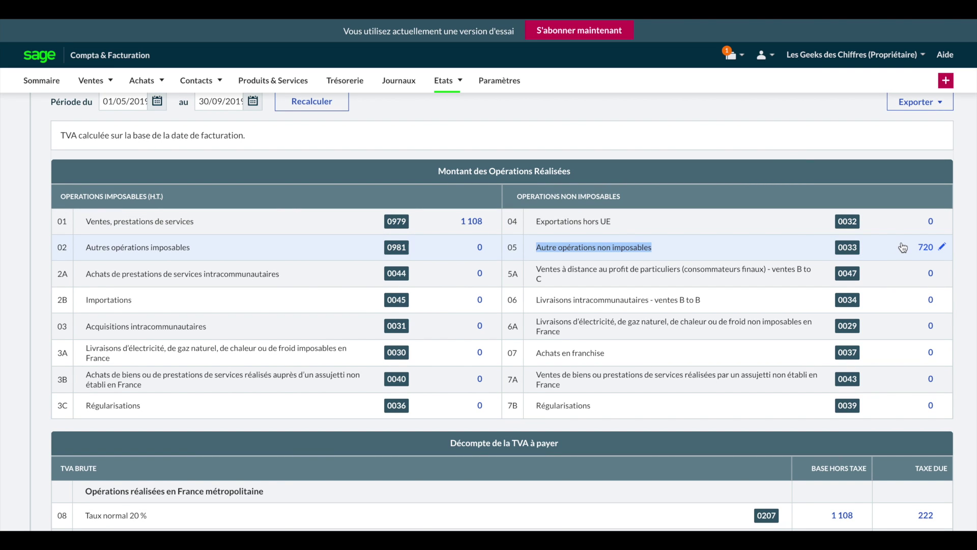
pyautogui.scroll(-1, 900, 247)
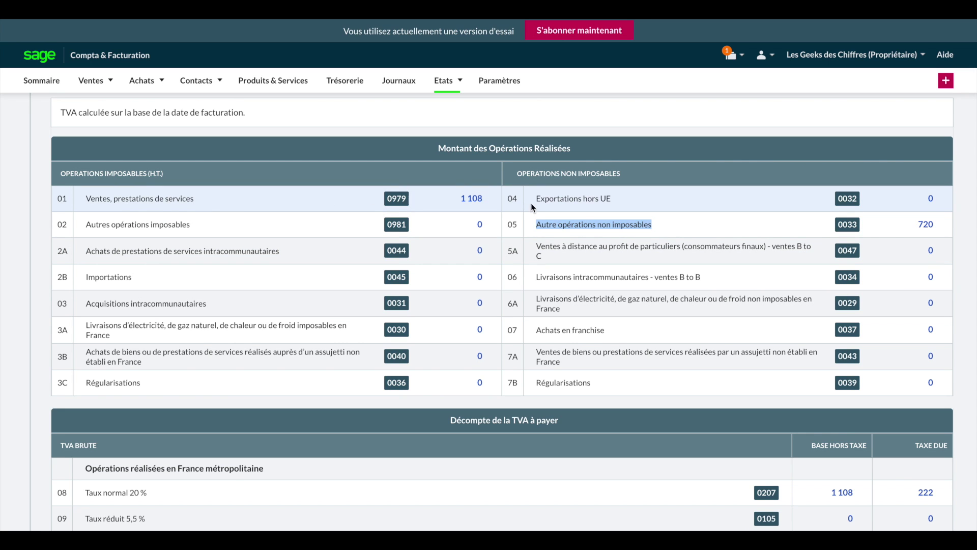
# - Go to the Décompte de la TVA à payer section and highlight line 08, Taux normal 20 %
pyautogui.scroll(-1, 483, 200)
pyautogui.scroll(-4, 392, 165)
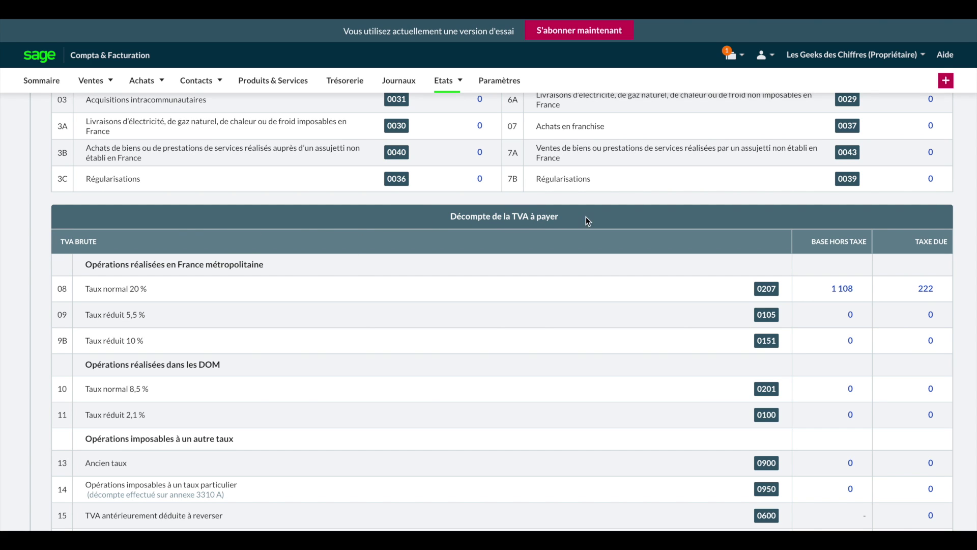
pyautogui.click(54, 243)
pyautogui.moveTo(267, 268); pyautogui.dragTo(150, 292)
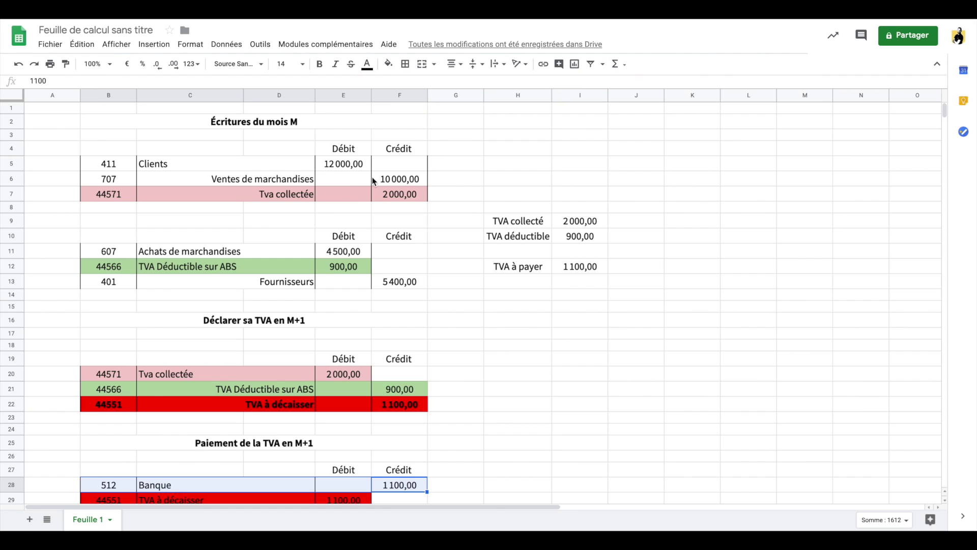
# - In the Google Sheets spreadsheet, select the month M sales entry's 44571 Tva collectée line and its 707 Ventes de marchandises line in turn
pyautogui.moveTo(408, 194); pyautogui.dragTo(84, 199)
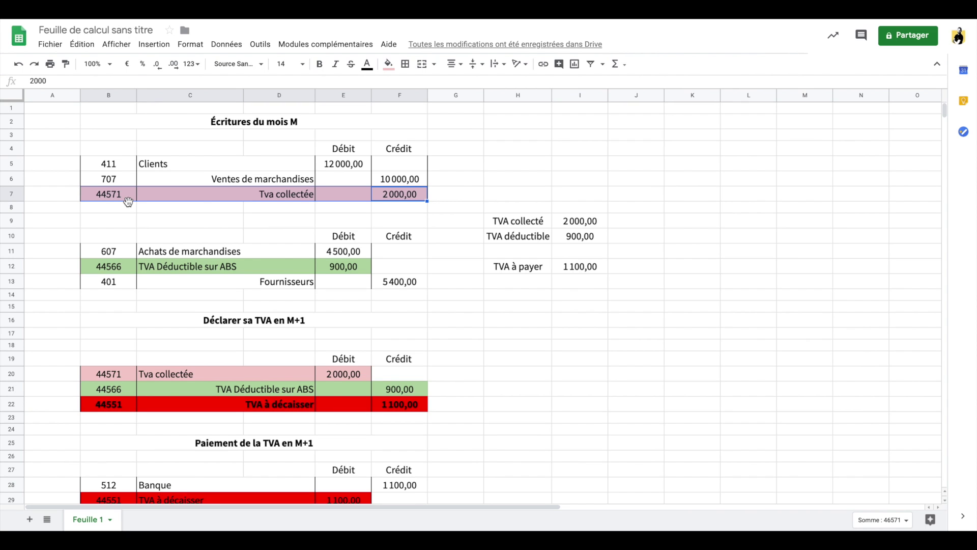
pyautogui.click(107, 179)
pyautogui.click(14, 179)
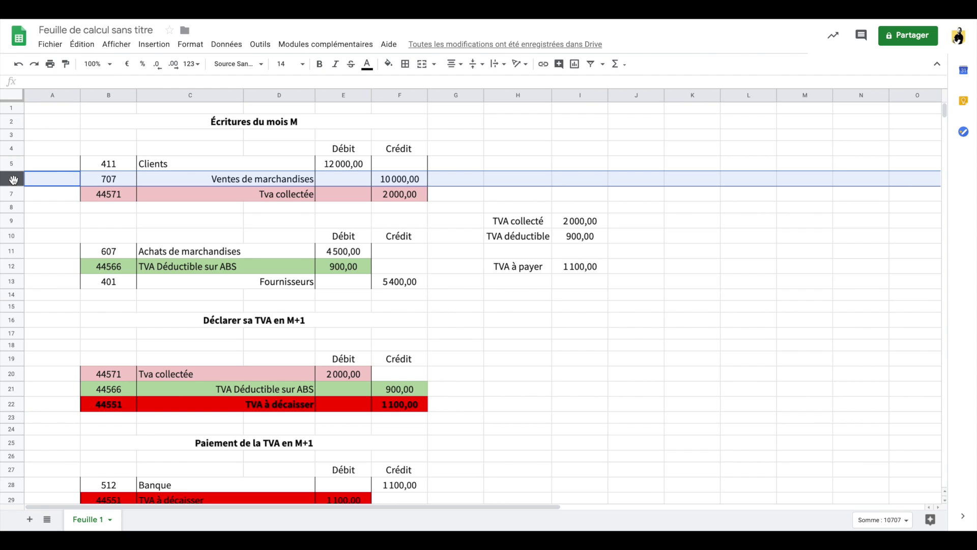
pyautogui.click(18, 193)
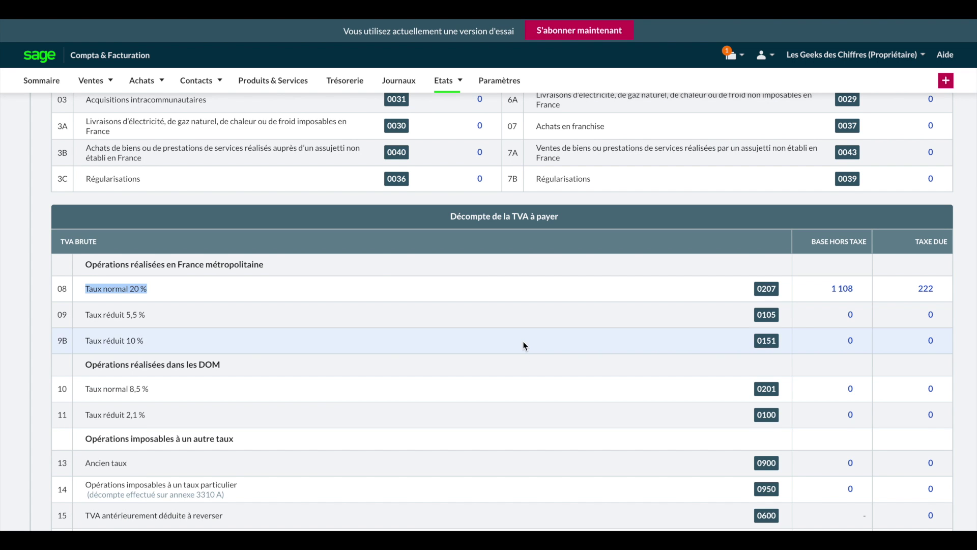
# - Compare the operations and gross VAT in the Sage declaration with the month M sales entry in spreadsheet rows 5 to 7
pyautogui.scroll(2, 526, 342)
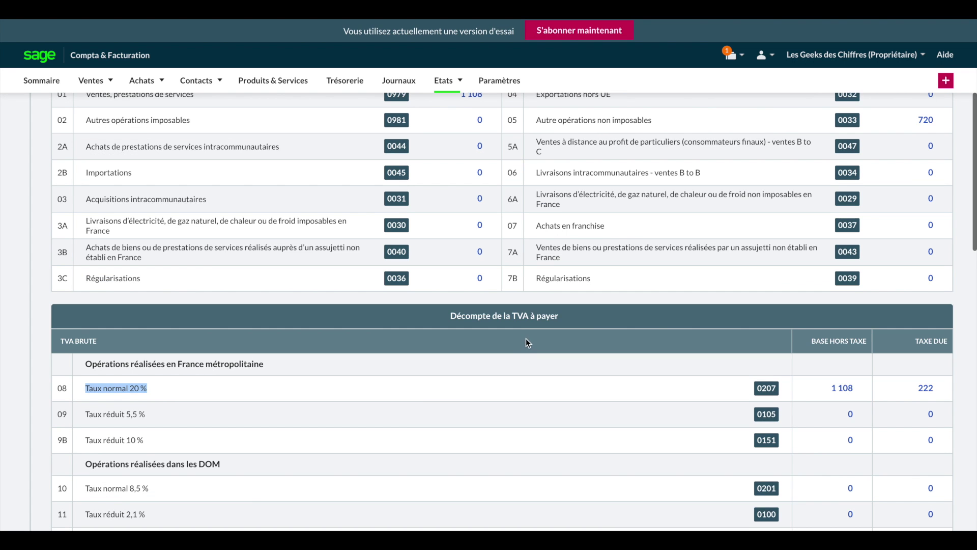
pyautogui.scroll(3, 530, 321)
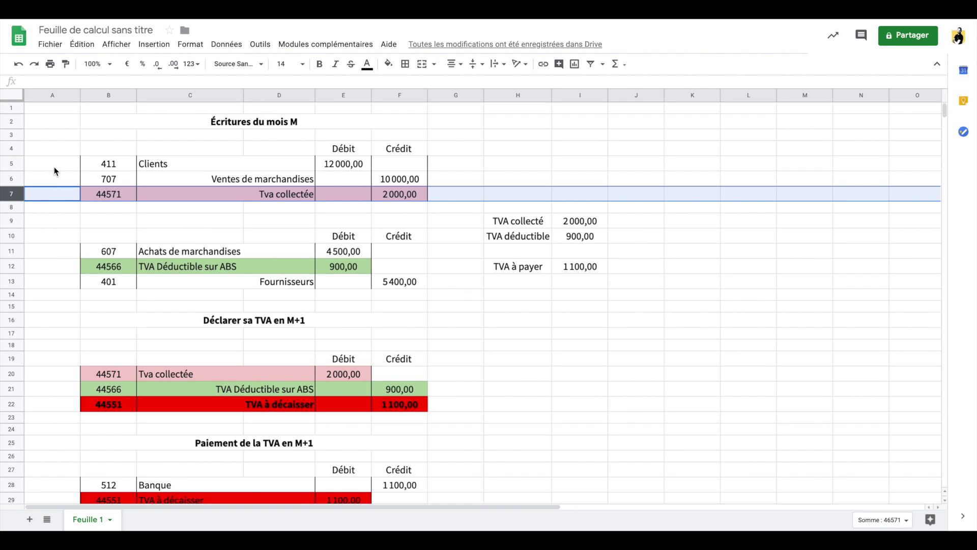
pyautogui.moveTo(11, 164); pyautogui.dragTo(32, 194)
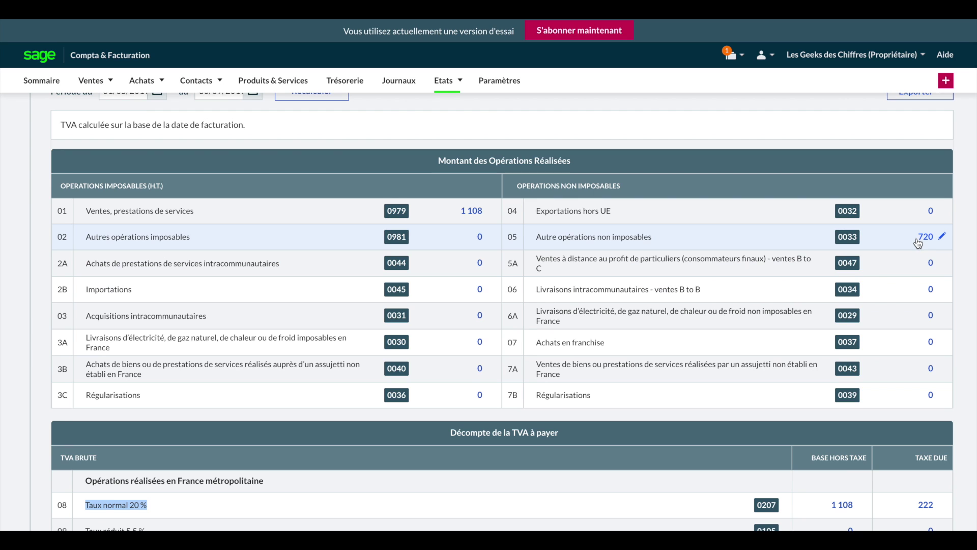
pyautogui.scroll(-3, 911, 243)
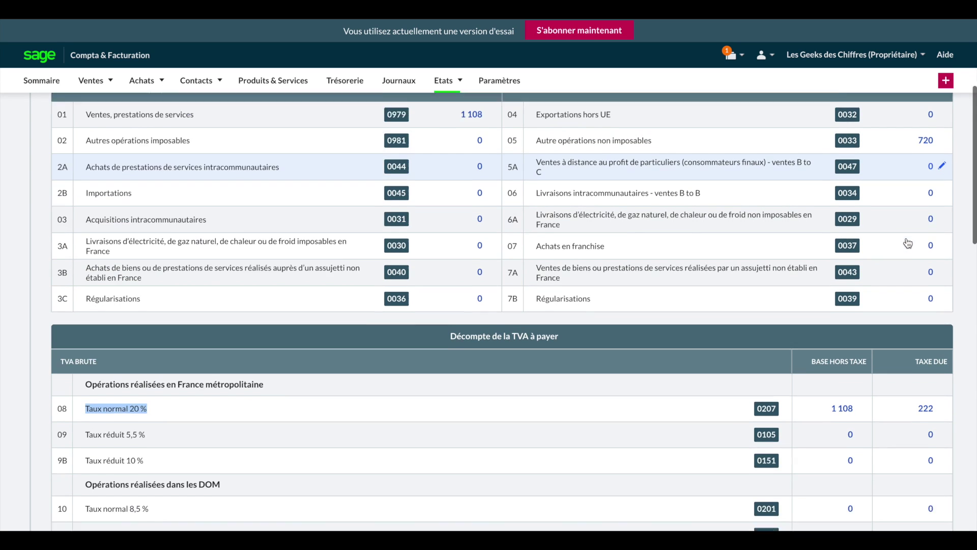
pyautogui.scroll(-3, 906, 240)
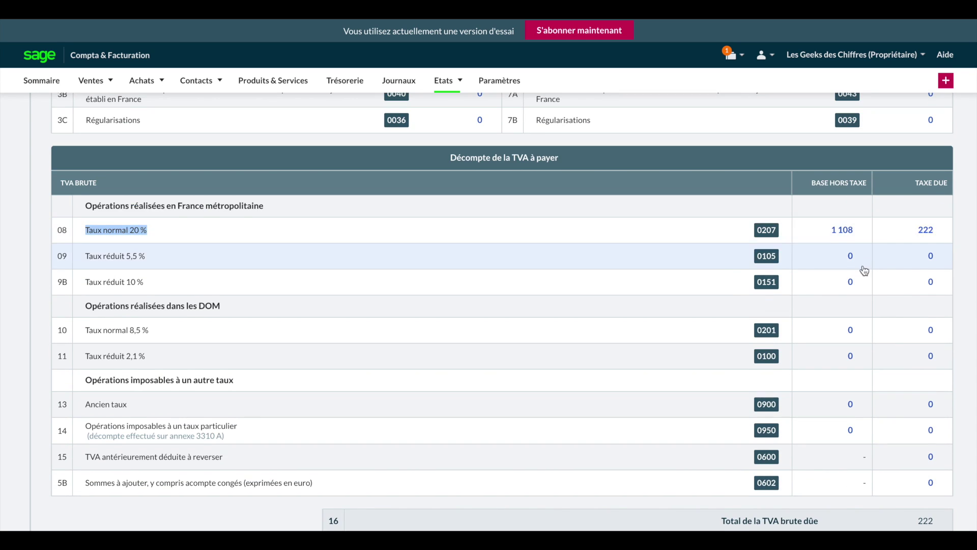
# - Go to the TVA déductible section of the Sage declaration and highlight line 19, Biens constituant des immobilisations
pyautogui.scroll(-4, 863, 270)
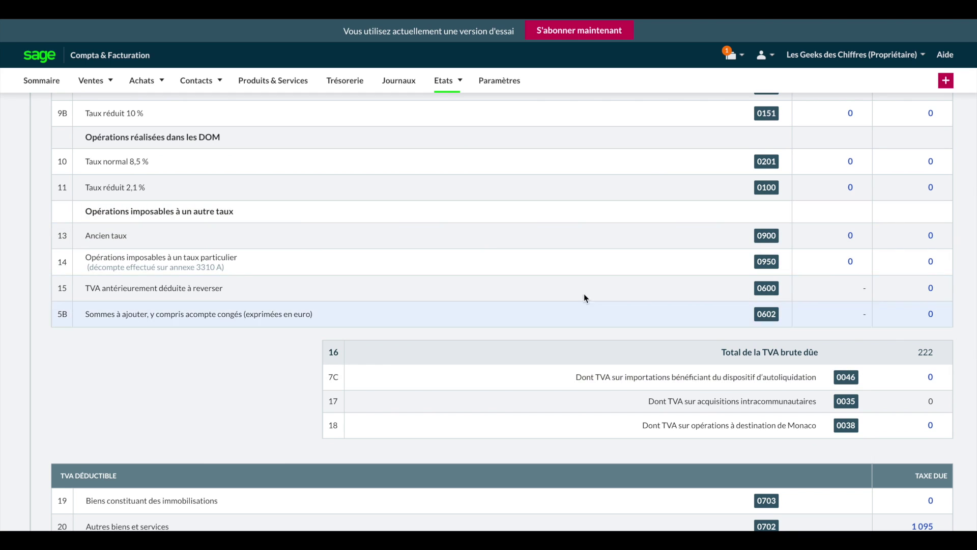
pyautogui.scroll(-4, 769, 296)
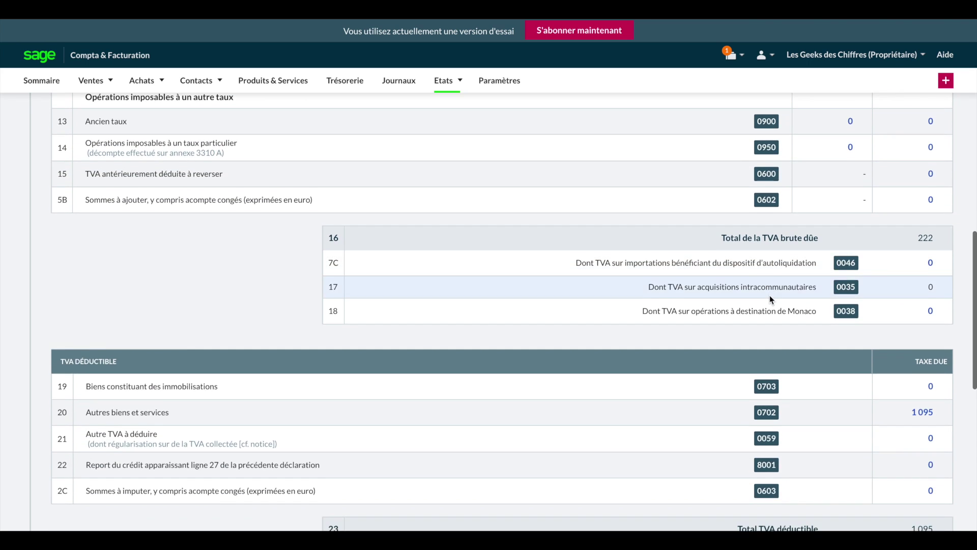
pyautogui.moveTo(93, 285); pyautogui.dragTo(63, 282)
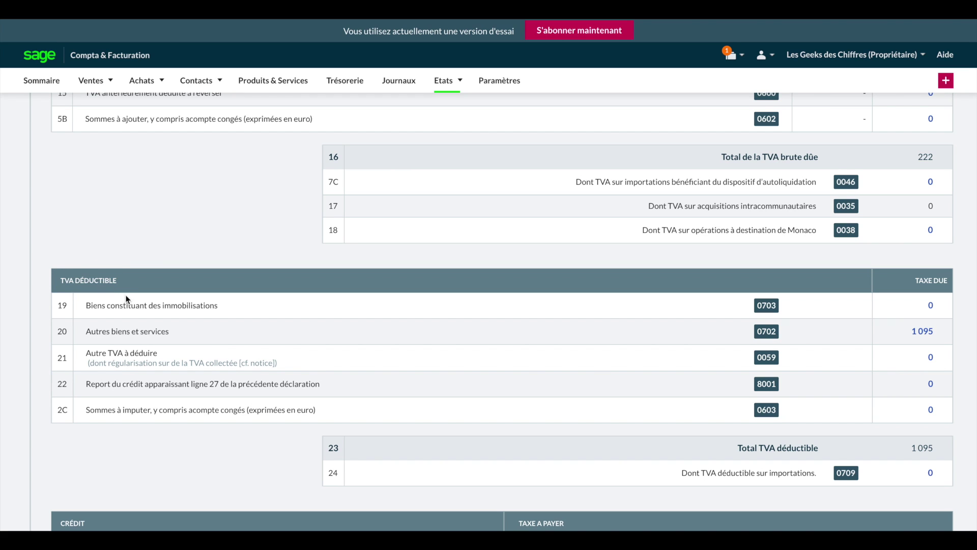
pyautogui.click(213, 304)
pyautogui.moveTo(212, 303); pyautogui.dragTo(79, 306)
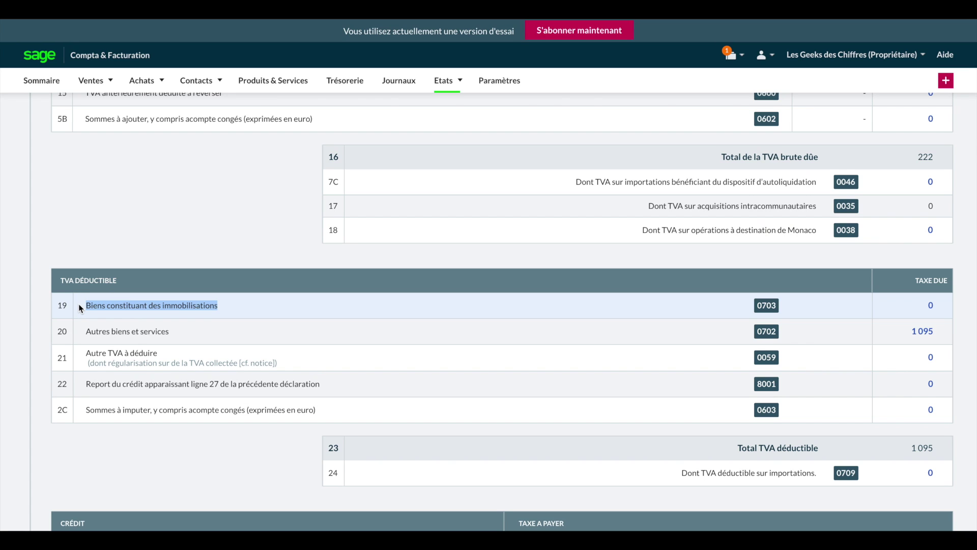
# - Highlight line 20, Autres biens et services, and open its tax amount adjustment, leaving it without saving
pyautogui.moveTo(108, 331); pyautogui.dragTo(218, 334)
pyautogui.click(909, 332)
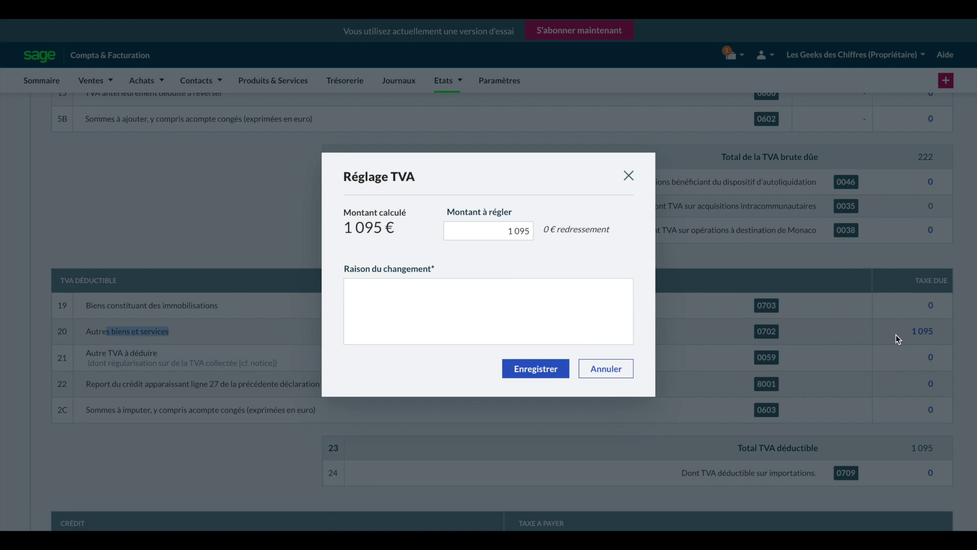
pyautogui.click(600, 368)
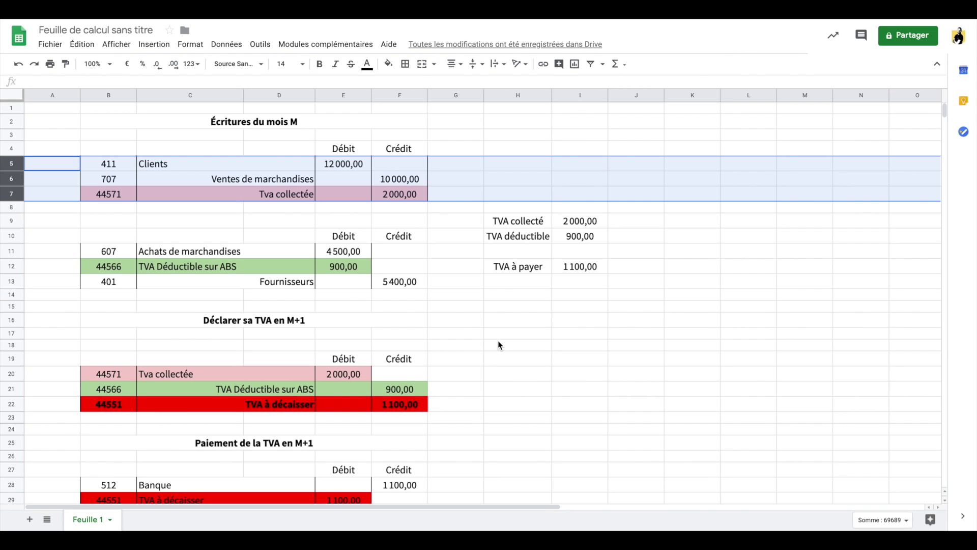
# - In the Google Sheets spreadsheet, select the month M purchase entry's 607 Achats de marchandises line and its 44566 TVA Déductible sur ABS line in turn
pyautogui.click(499, 345)
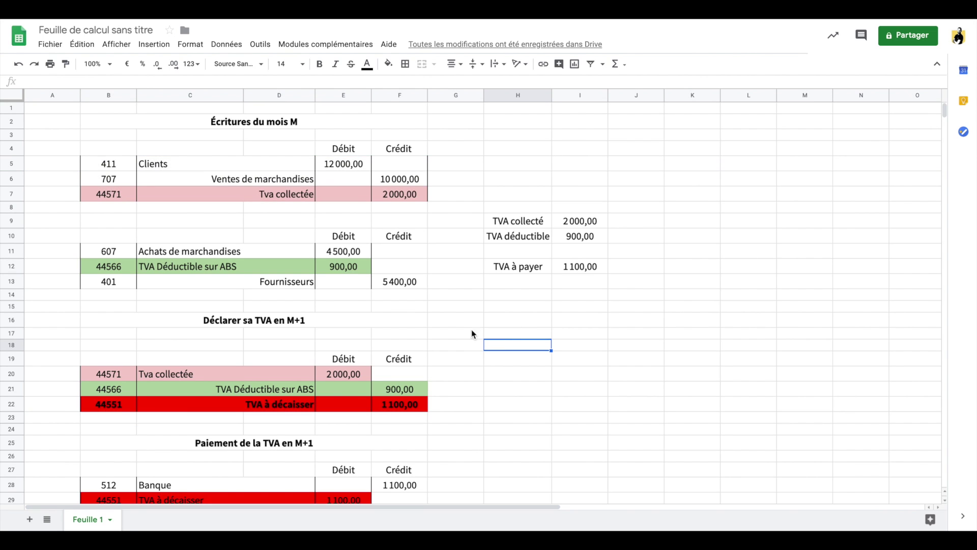
pyautogui.moveTo(129, 257); pyautogui.dragTo(346, 253)
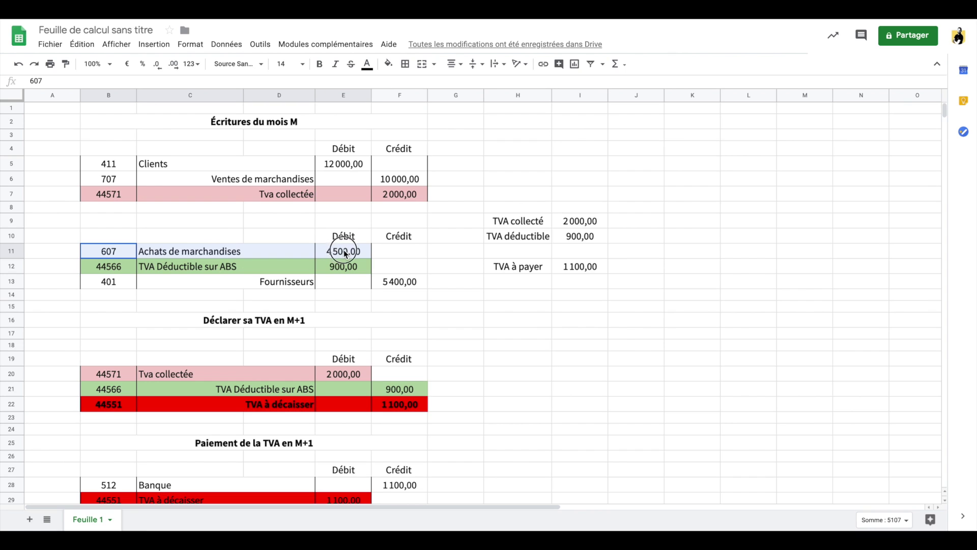
pyautogui.click(177, 255)
pyautogui.moveTo(99, 250); pyautogui.dragTo(328, 251)
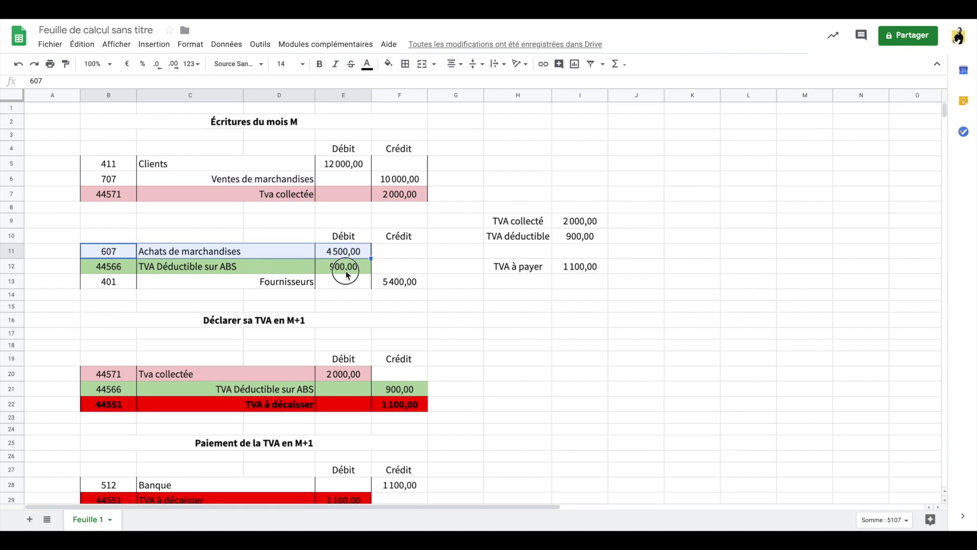
pyautogui.click(155, 264)
pyautogui.press('Right')
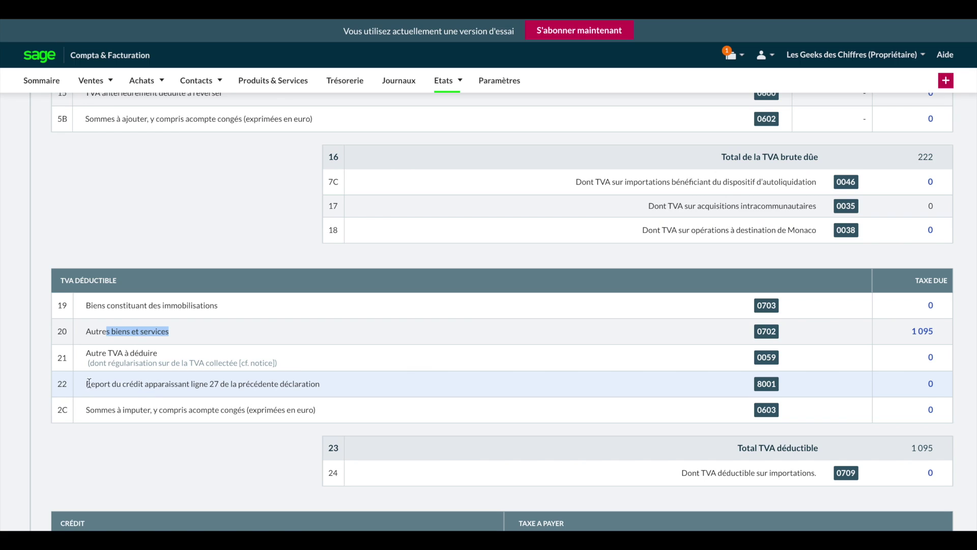
# - Highlight line 22, Report du crédit, in the Sage declaration, and select the TVA déductible label in the spreadsheet's VAT calculation
pyautogui.moveTo(85, 384); pyautogui.dragTo(335, 393)
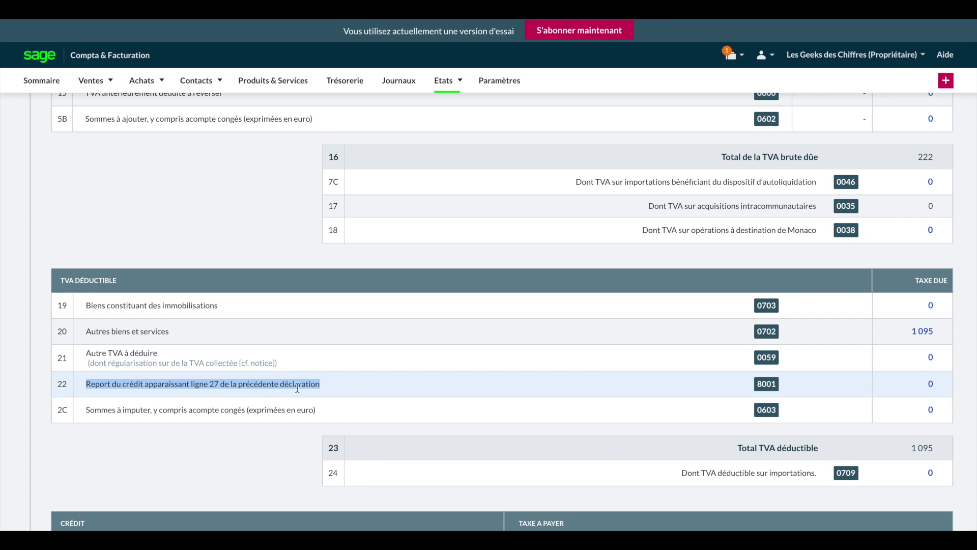
pyautogui.scroll(-1, 363, 386)
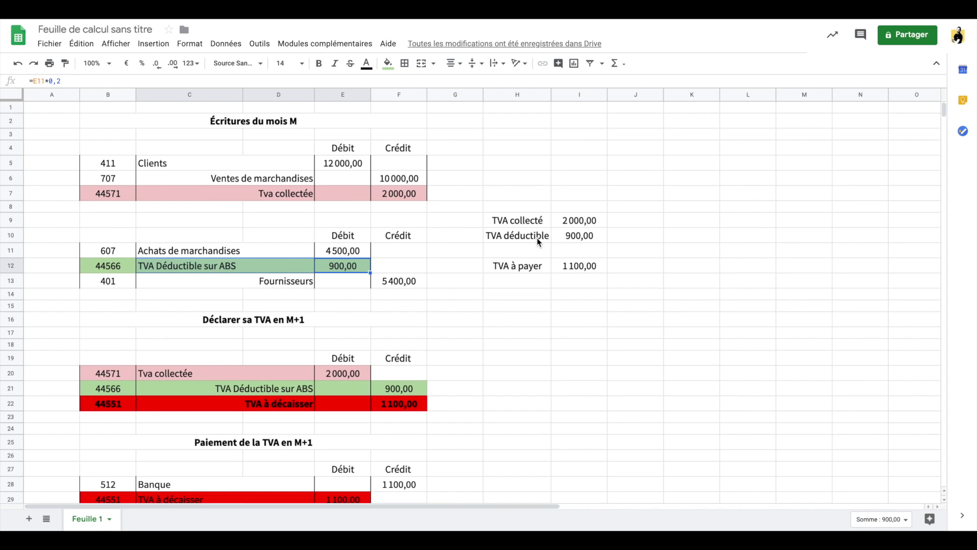
pyautogui.click(538, 240)
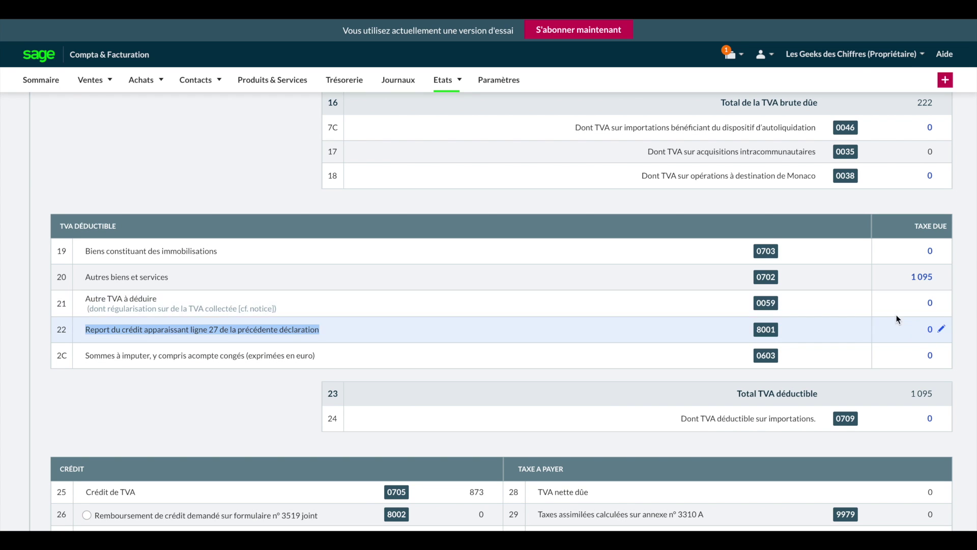
# - In the Sage declaration, look through the deductible VAT and credit sections and locate line 16, Total de la TVA brute dûe
pyautogui.scroll(-1, 908, 330)
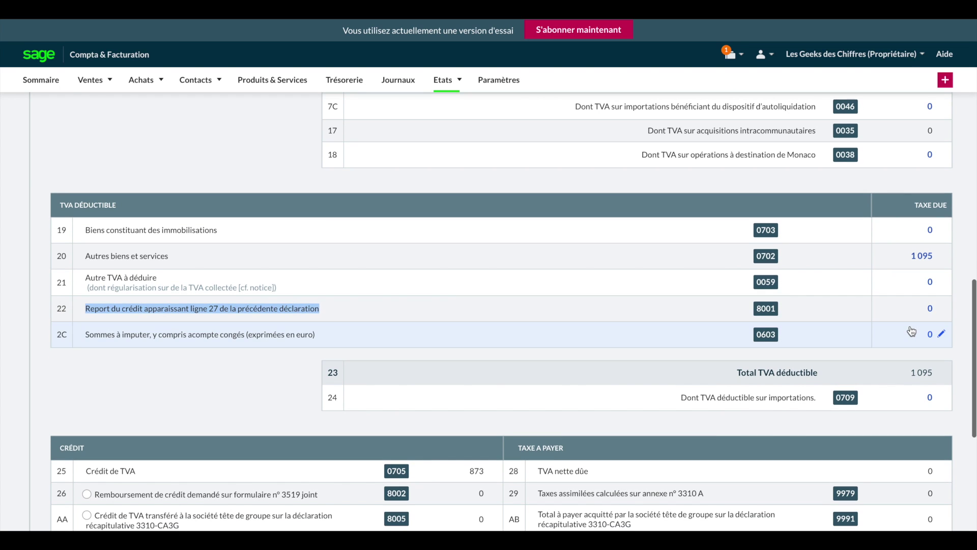
pyautogui.scroll(-2, 911, 305)
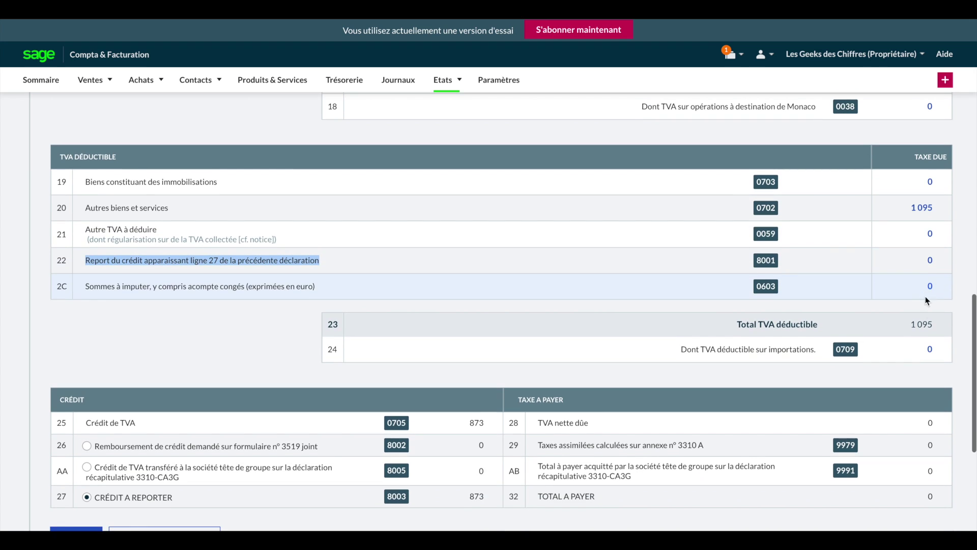
pyautogui.click(940, 326)
pyautogui.scroll(-6, 916, 323)
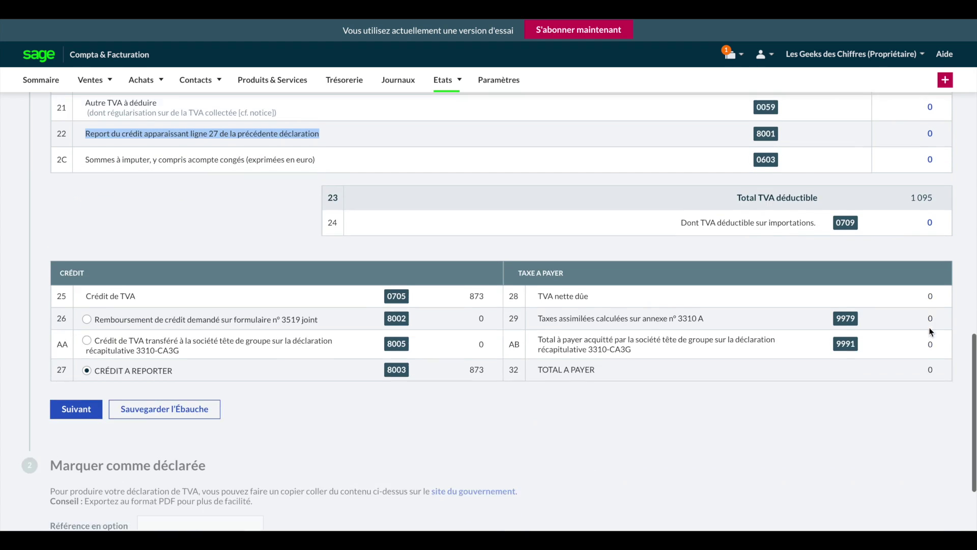
pyautogui.scroll(6, 886, 324)
pyautogui.scroll(7, 886, 324)
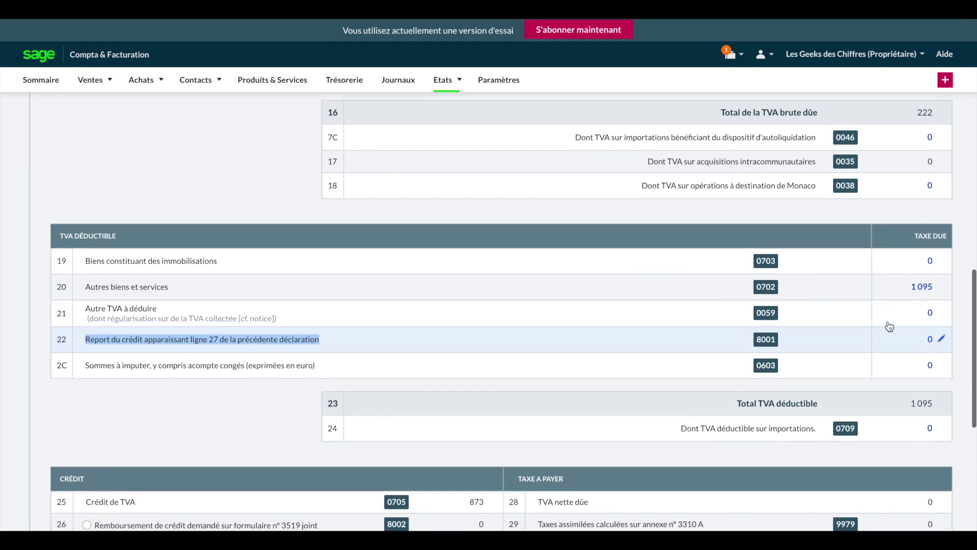
pyautogui.click(778, 202)
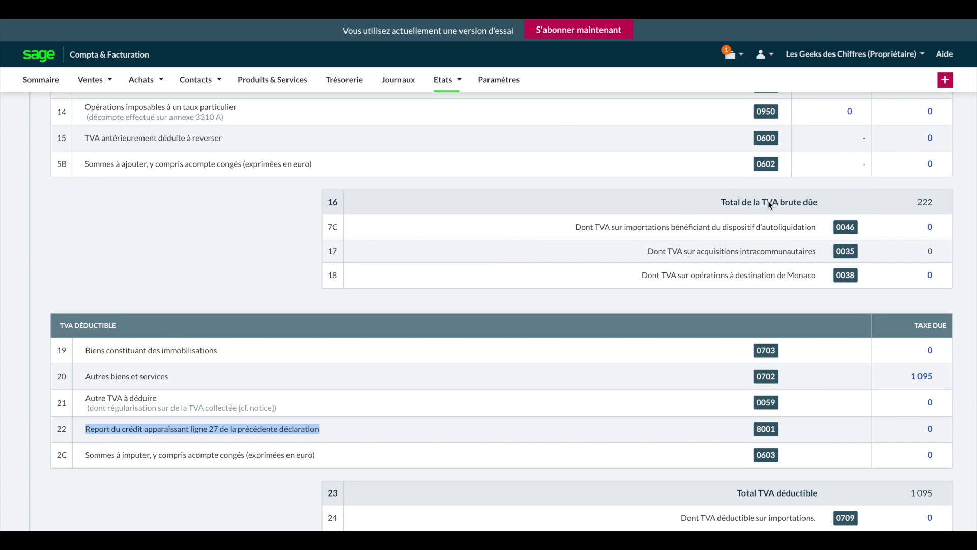
# - Check line 23, Total TVA déductible, and highlight the amount on line 25, Crédit de TVA
pyautogui.scroll(-4, 921, 203)
pyautogui.scroll(-3, 925, 209)
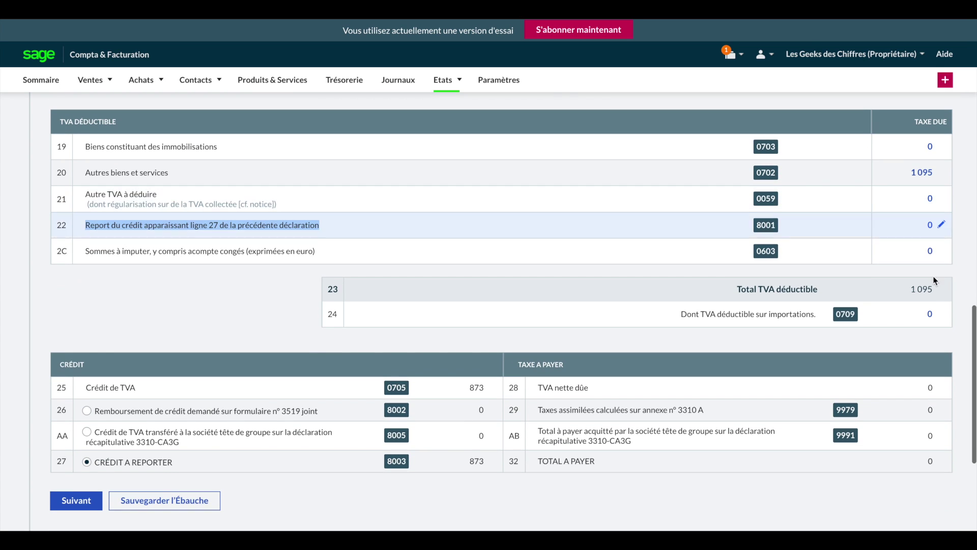
pyautogui.scroll(-3, 873, 295)
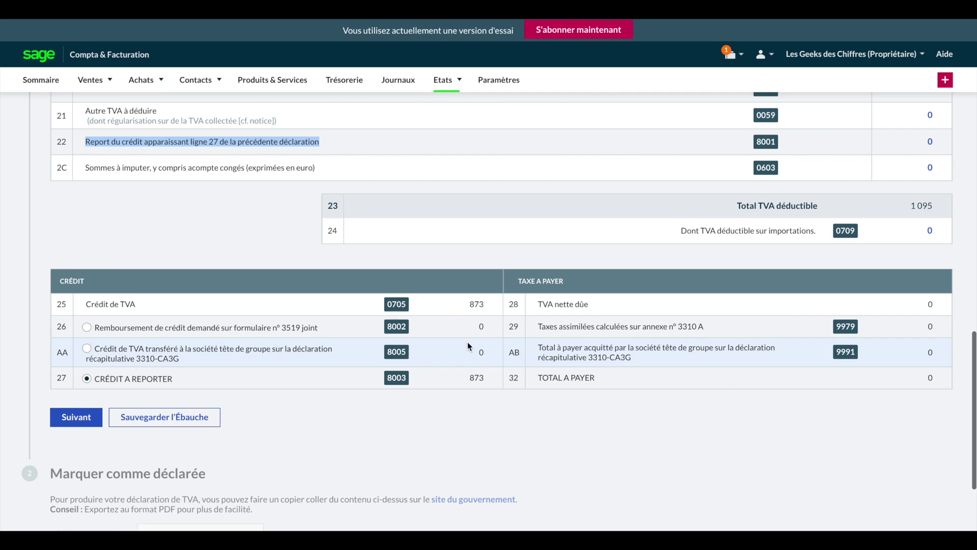
pyautogui.moveTo(470, 304); pyautogui.dragTo(482, 304)
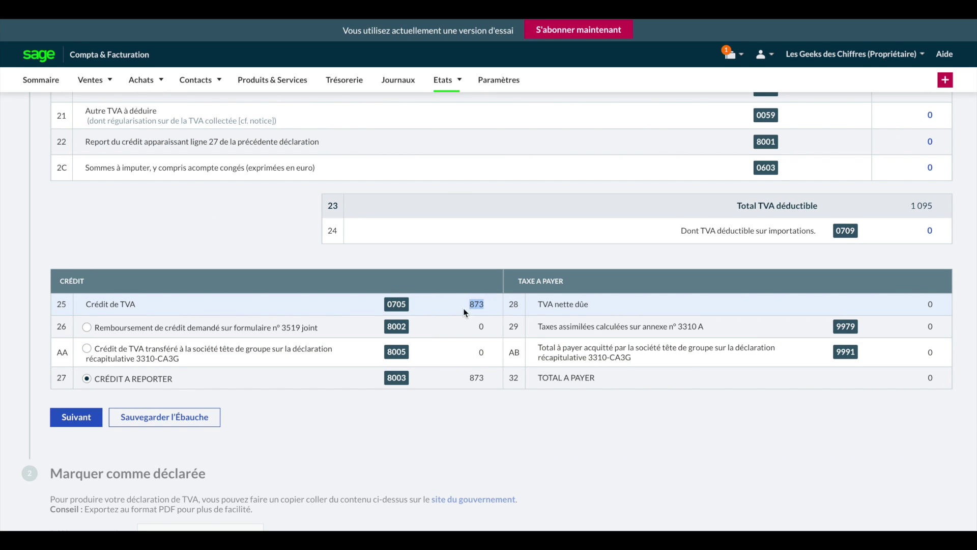
pyautogui.click(426, 440)
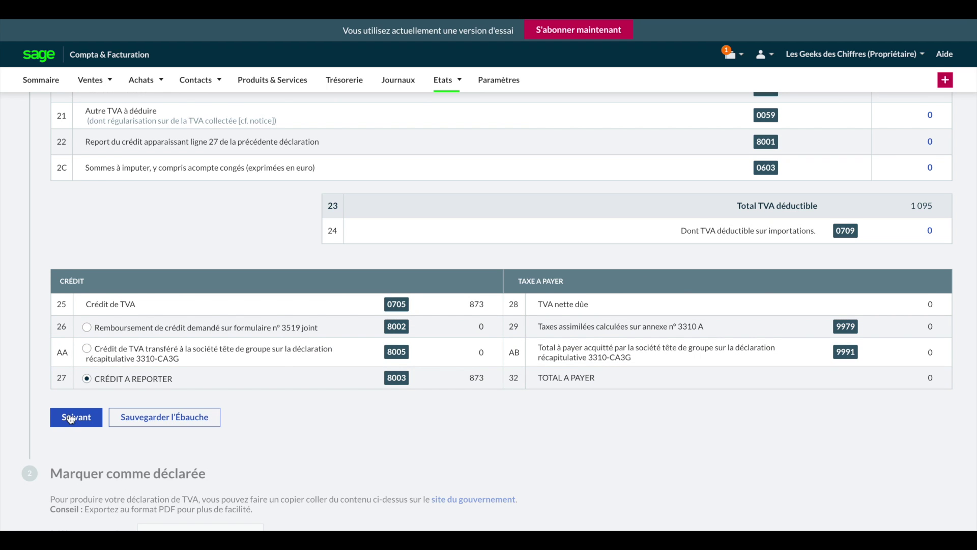
# - Validate the calculated VAT declaration and mark it as declared, leaving the optional reference empty
pyautogui.scroll(-2, 71, 418)
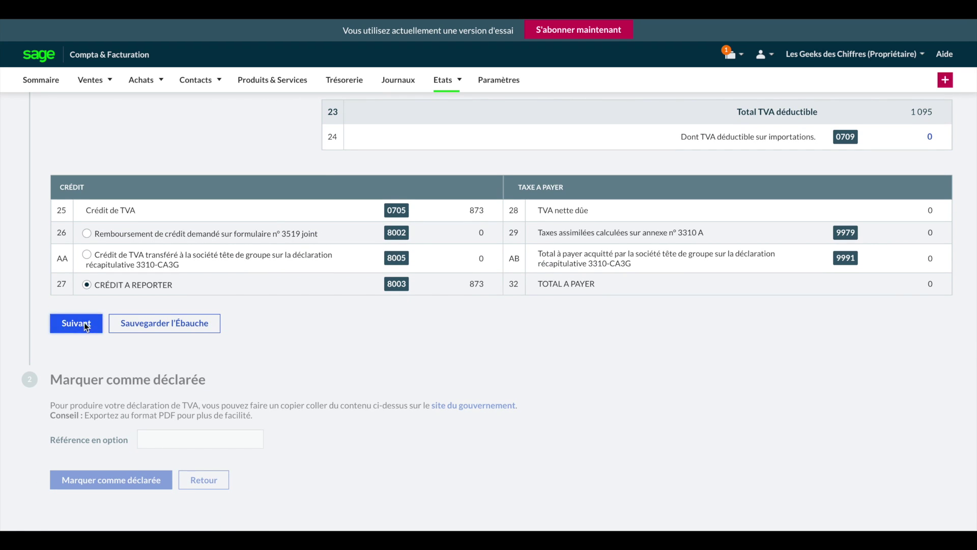
pyautogui.click(86, 325)
pyautogui.click(157, 442)
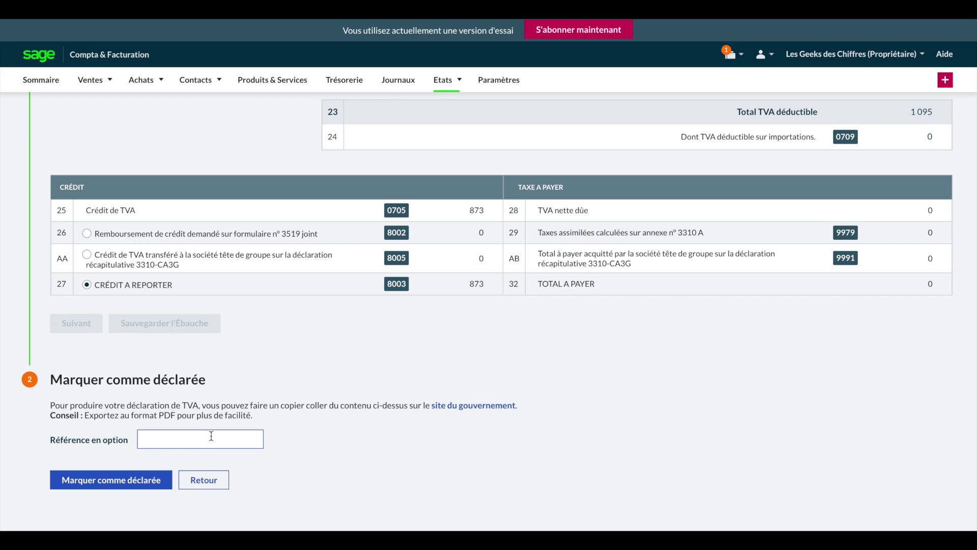
pyautogui.click(135, 489)
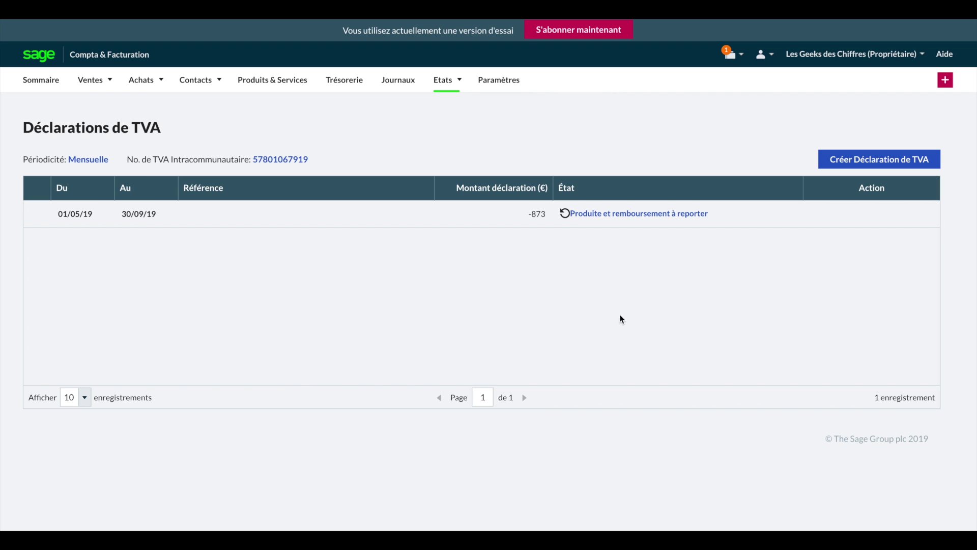
# - Open the produced declaration for 01/05/19 to 30/09/19 and review it through to the Marquer comme déclarée section
pyautogui.click(633, 215)
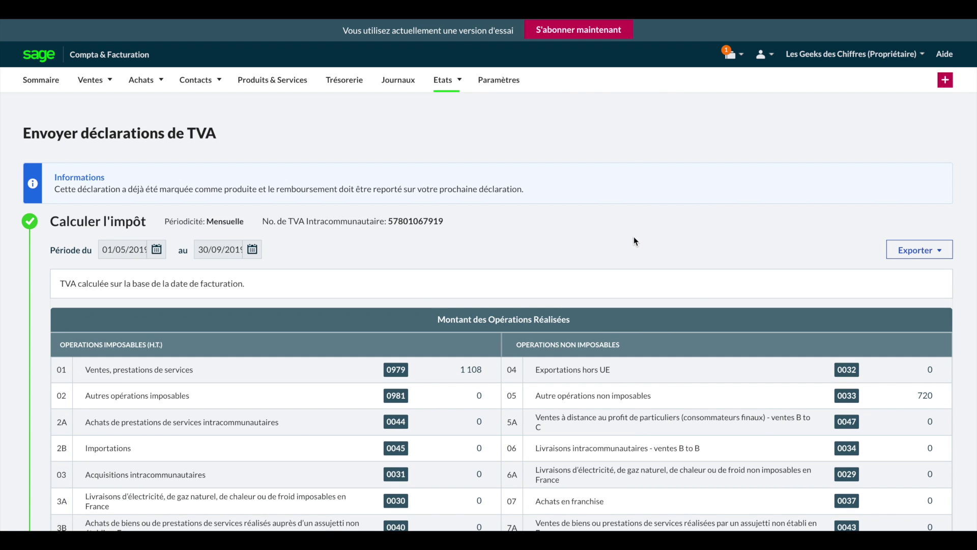
pyautogui.scroll(-1, 367, 292)
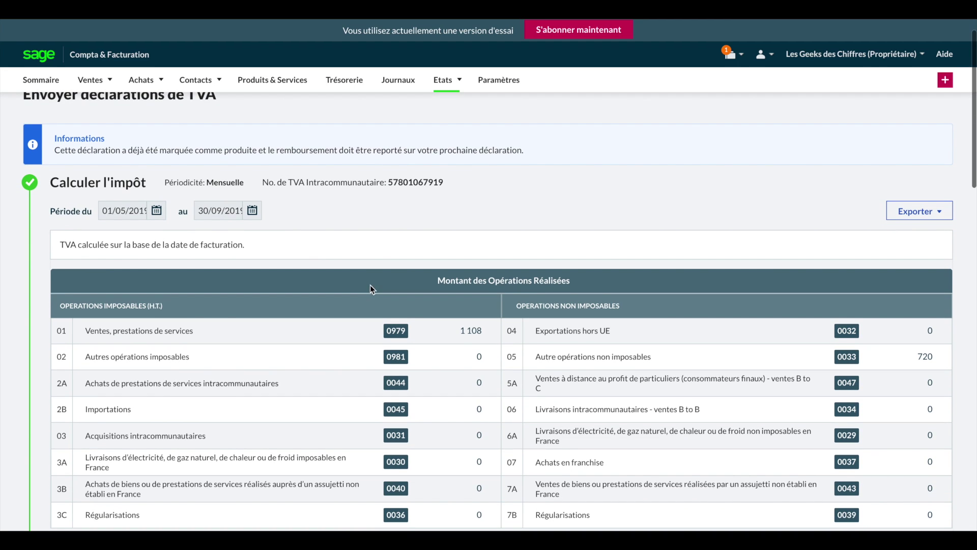
pyautogui.scroll(-10, 447, 239)
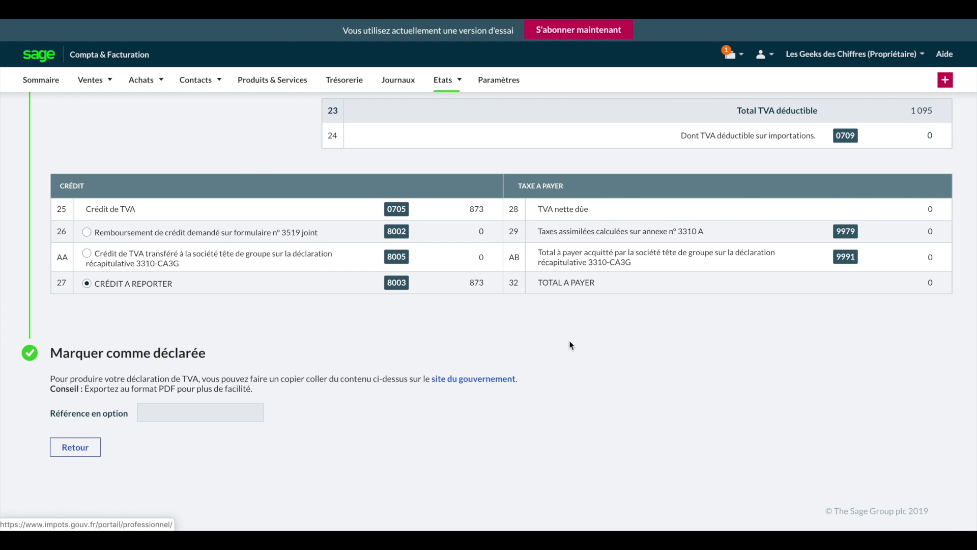
pyautogui.scroll(10, 592, 343)
pyautogui.scroll(5, 592, 344)
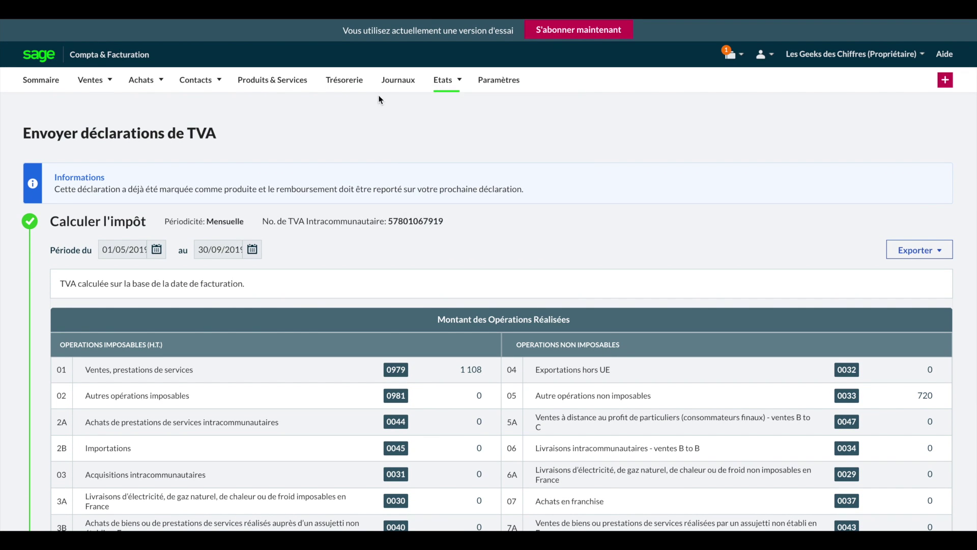
pyautogui.click(441, 80)
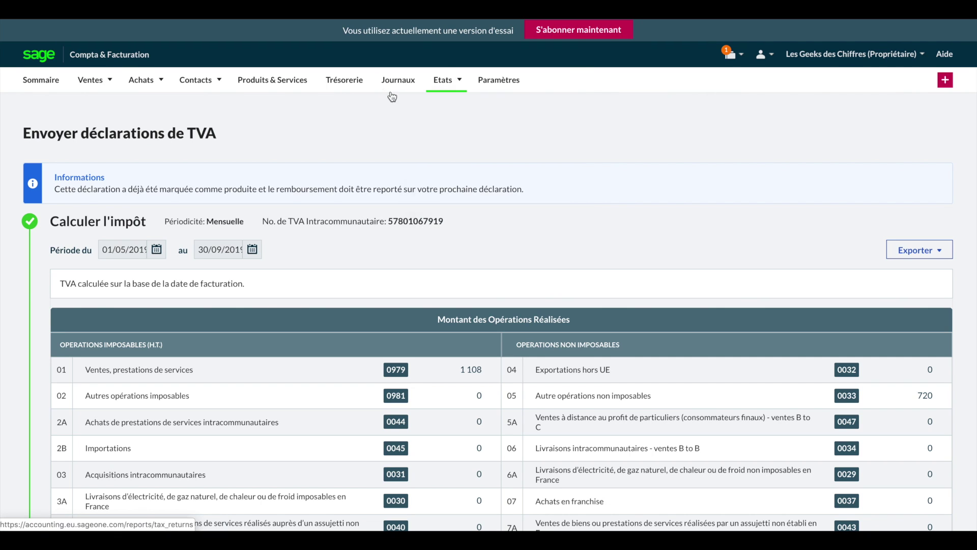
pyautogui.moveTo(454, 85)
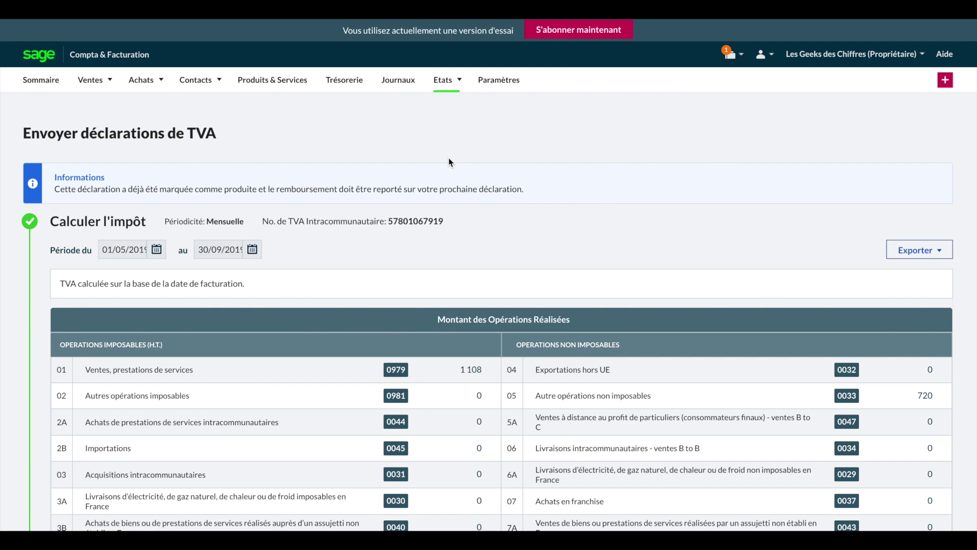
pyautogui.scroll(-1, 448, 158)
pyautogui.scroll(-15, 447, 159)
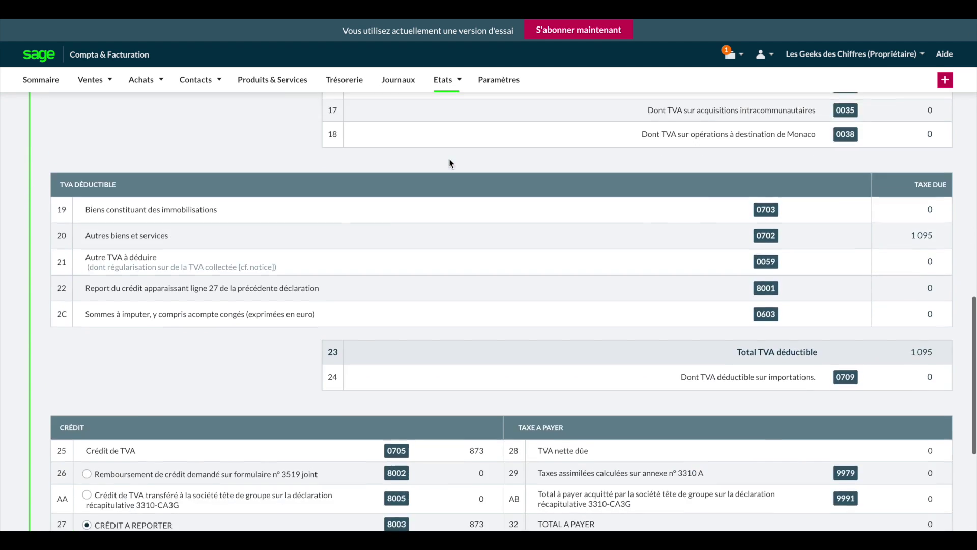
pyautogui.scroll(15, 466, 48)
# - In the Google Sheets spreadsheet, select the lines of the Déclarer sa TVA en M+1 entry
pyautogui.scroll(-1, 465, 47)
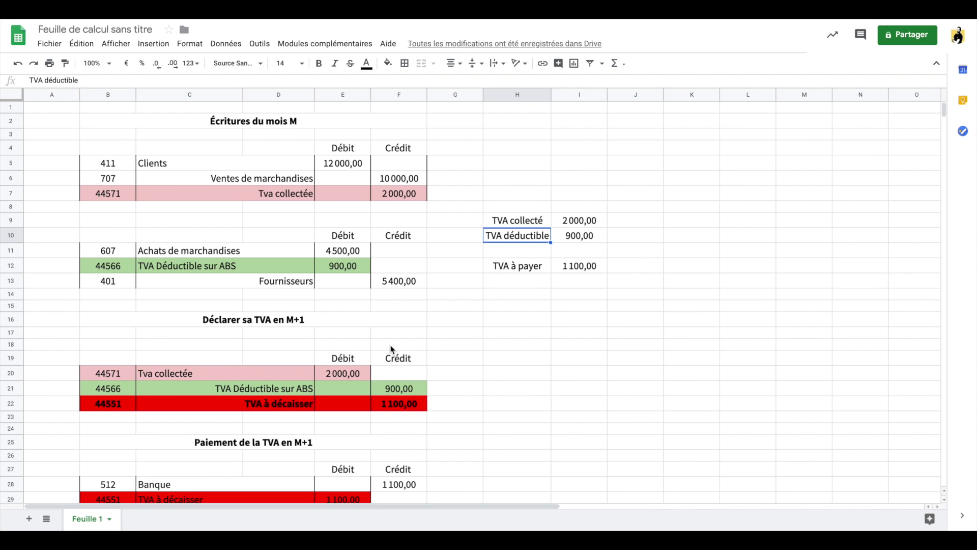
pyautogui.click(392, 348)
pyautogui.scroll(-1, 364, 352)
pyautogui.moveTo(107, 305); pyautogui.dragTo(425, 354)
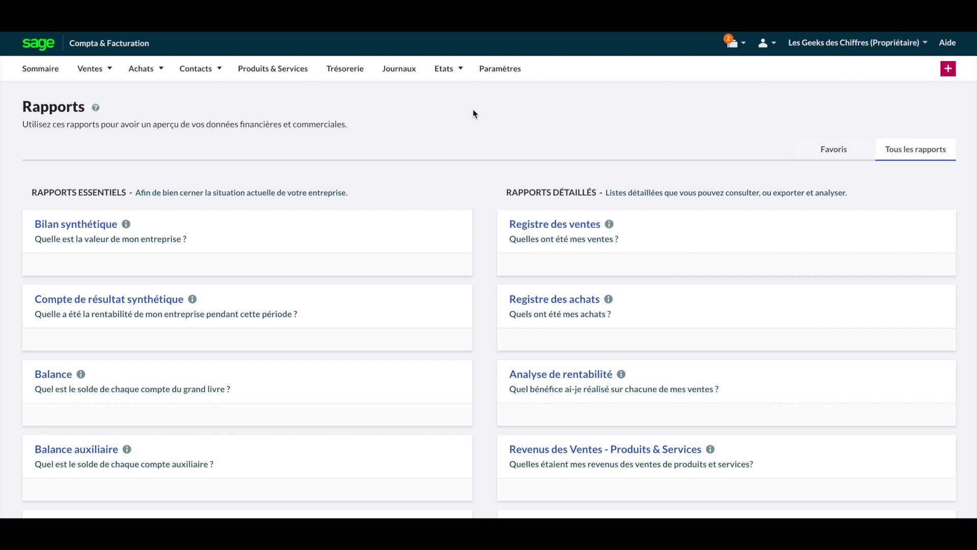
# - Browse the Sage reports list and open the generated Ecritures comptables document dated 30 sep
pyautogui.scroll(-2, 493, 123)
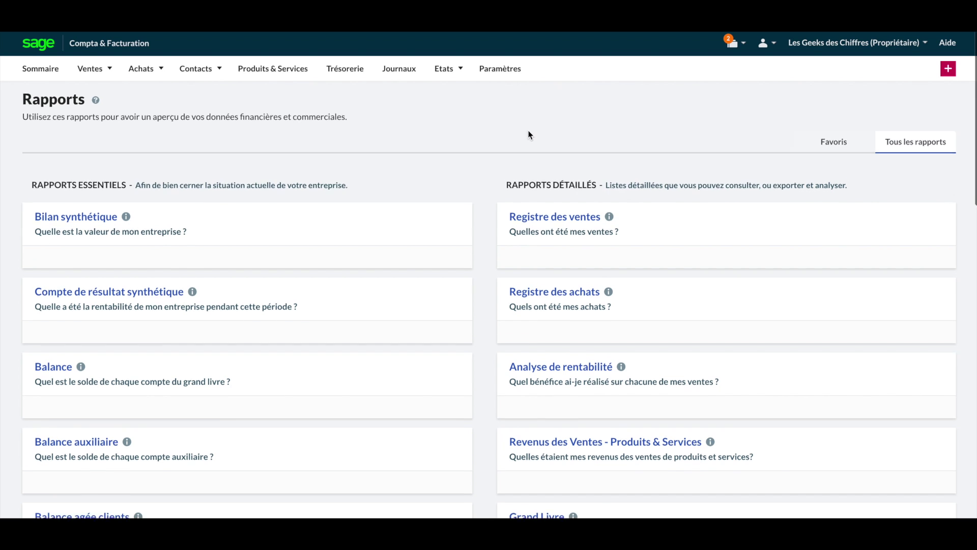
pyautogui.scroll(-3, 529, 129)
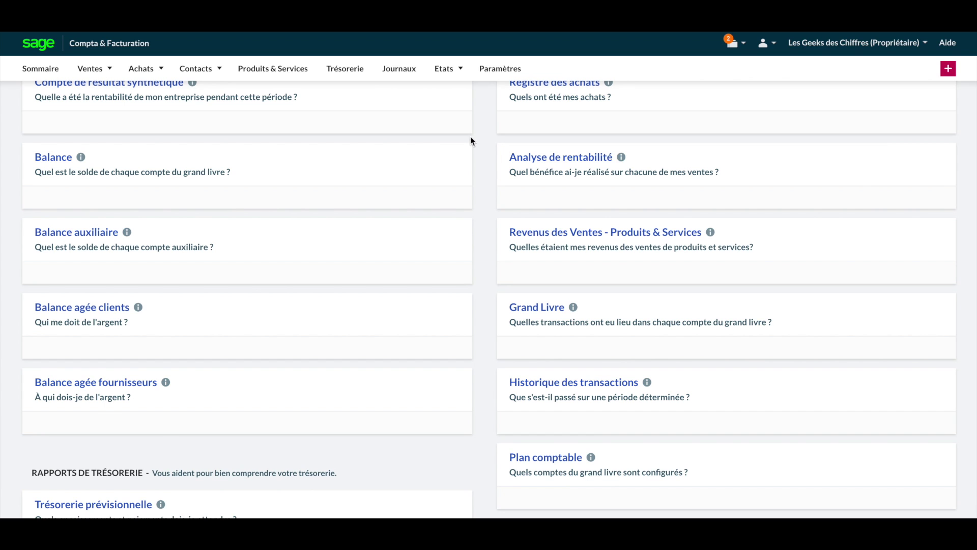
pyautogui.scroll(-3, 473, 140)
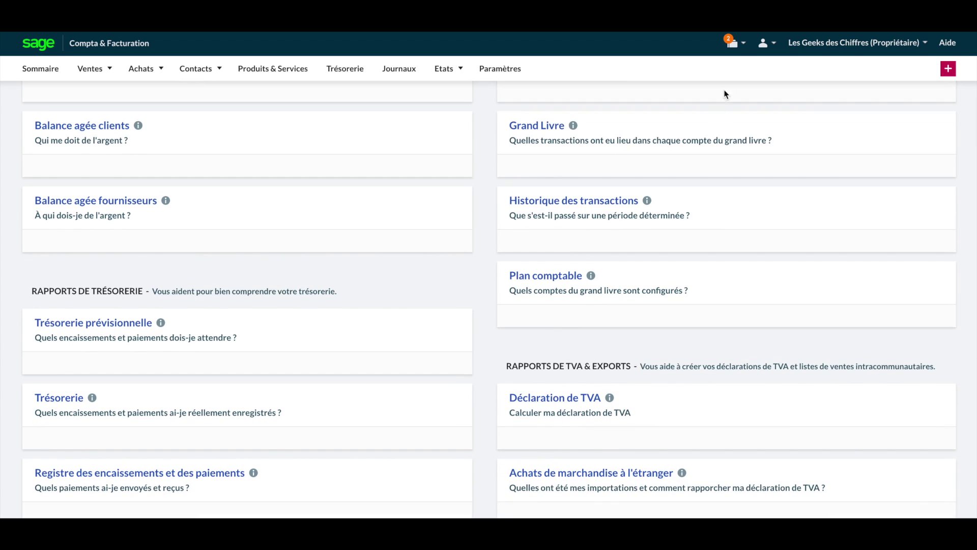
pyautogui.scroll(-3, 681, 249)
pyautogui.scroll(-4, 688, 255)
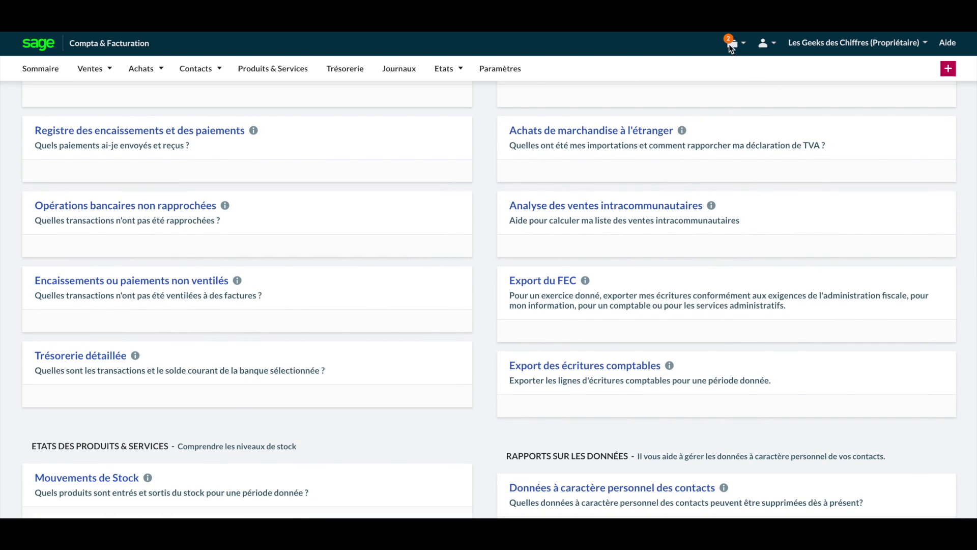
pyautogui.moveTo(731, 46)
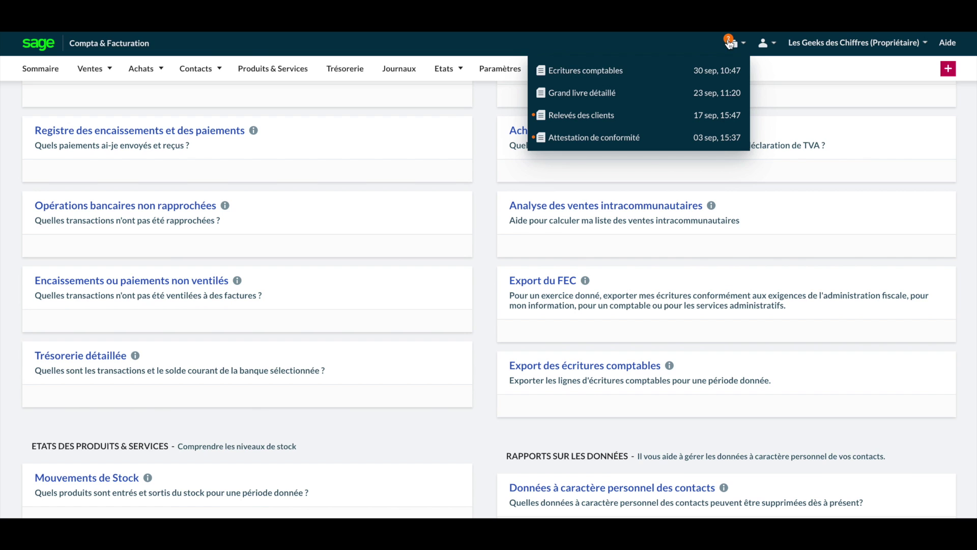
pyautogui.click(586, 75)
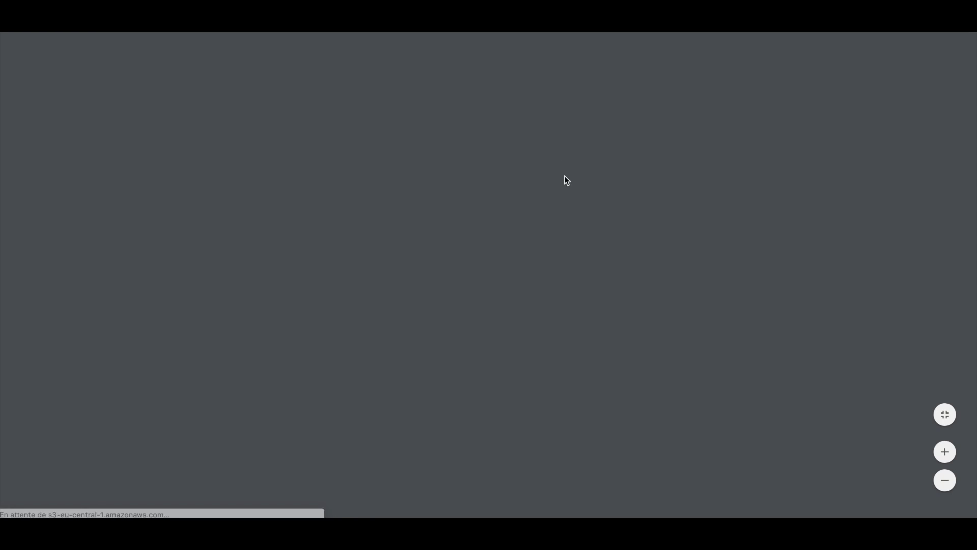
# - Go to the last page of the Ecritures comptables document, enlarge it and highlight the three lines of transaction 30
pyautogui.scroll(-3, 572, 214)
pyautogui.scroll(-10, 578, 221)
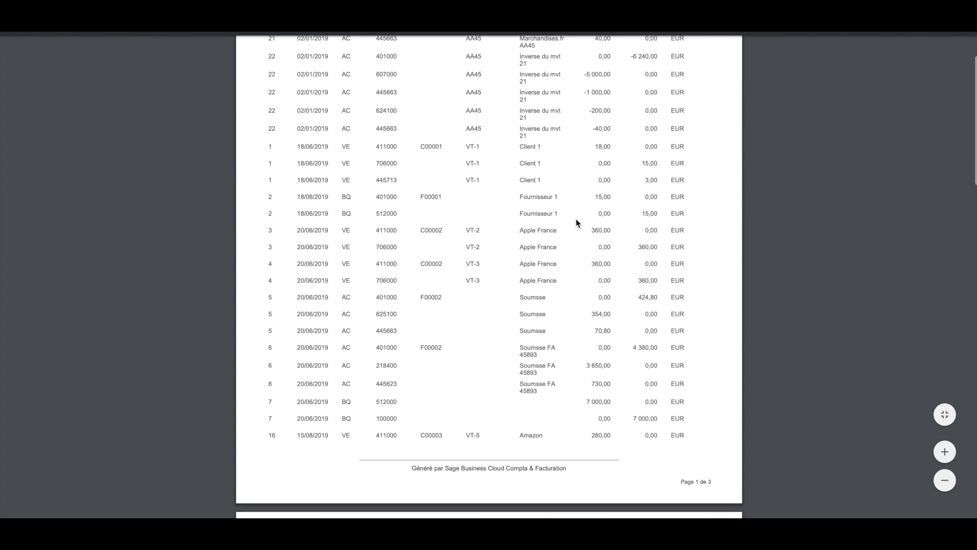
pyautogui.scroll(-5, 577, 218)
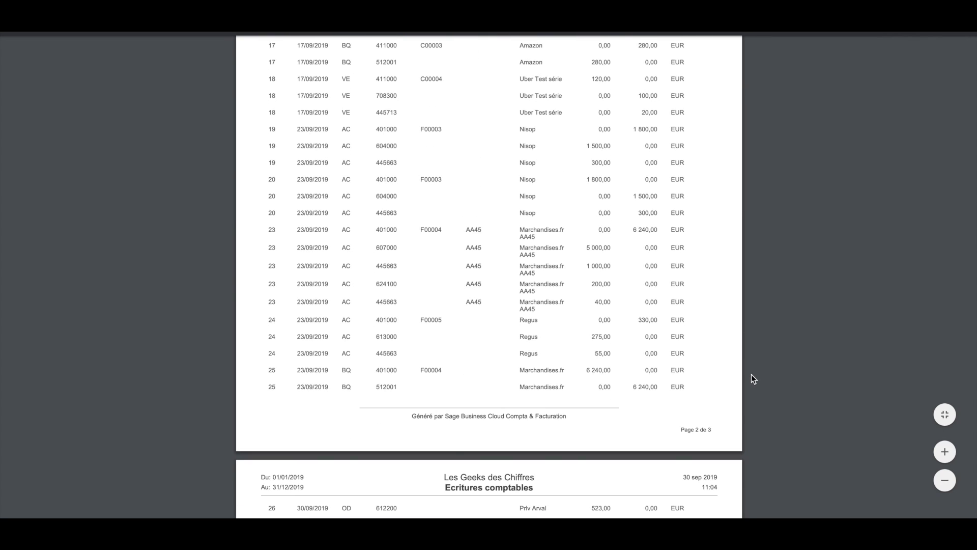
pyautogui.scroll(-10, 723, 367)
pyautogui.scroll(4, 662, 344)
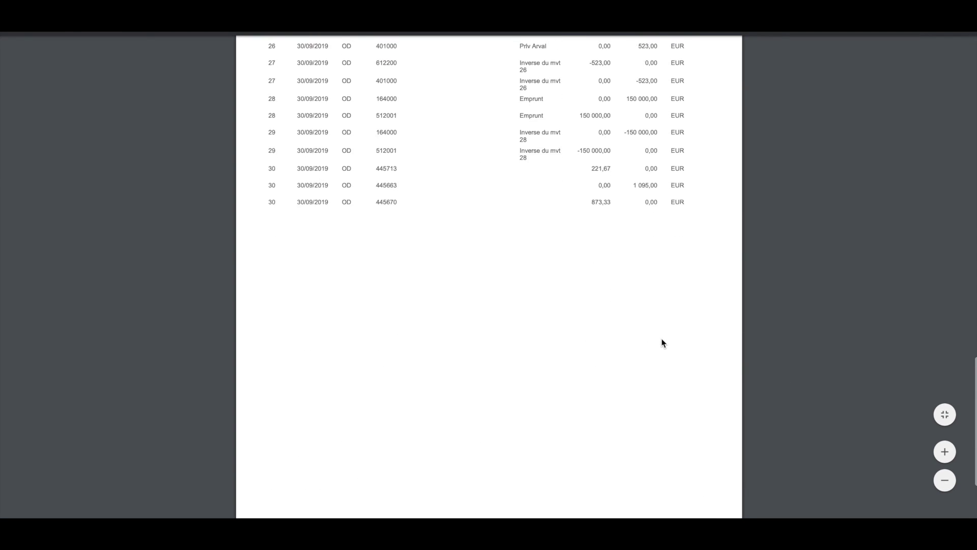
pyautogui.click(947, 453)
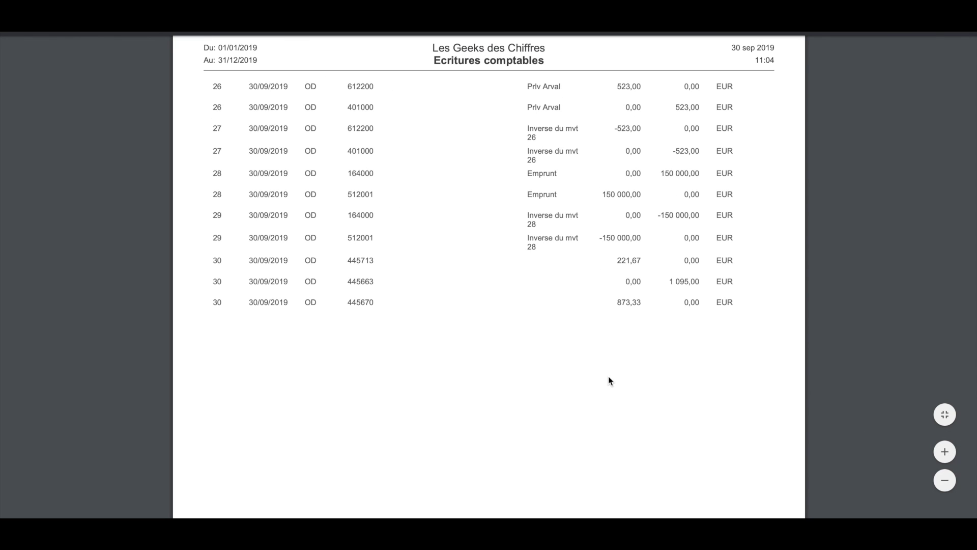
pyautogui.scroll(1, 414, 309)
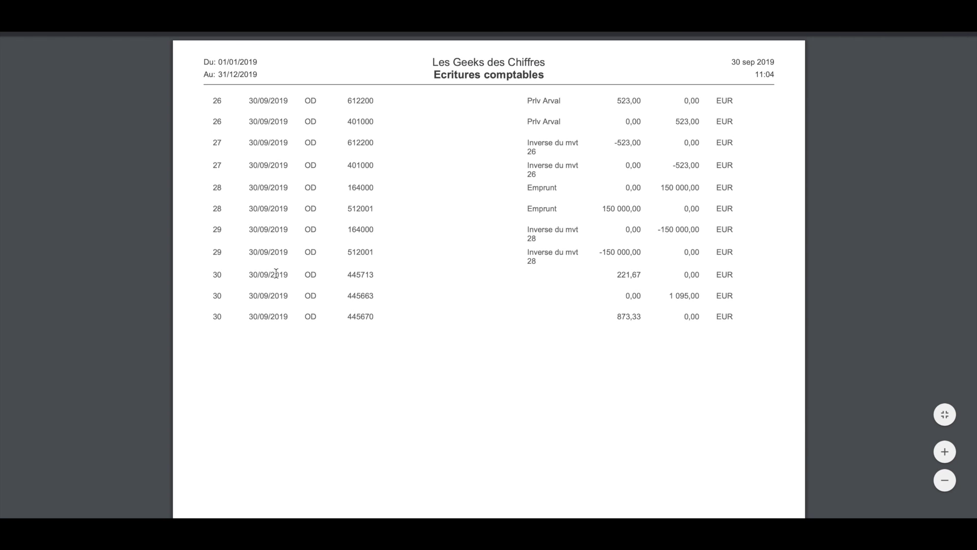
pyautogui.moveTo(249, 275); pyautogui.dragTo(733, 318)
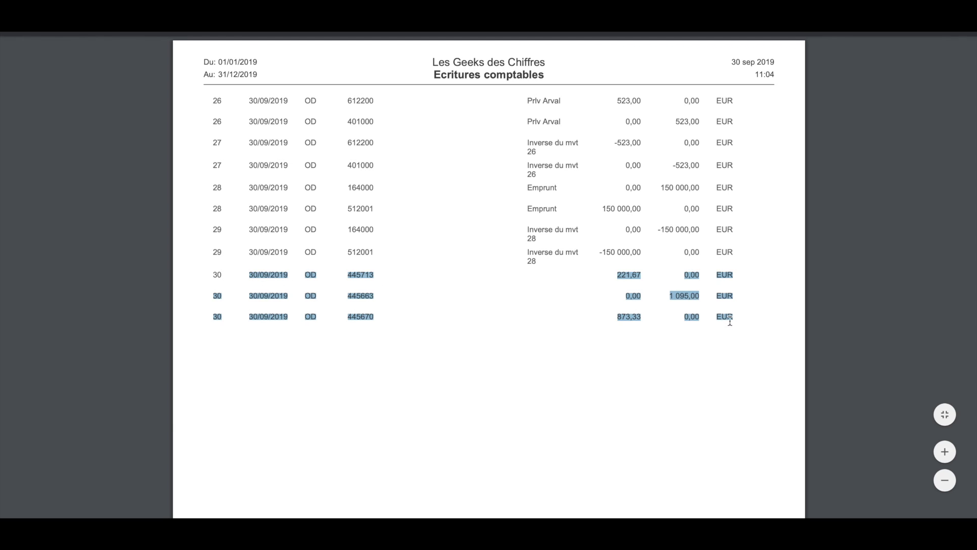
pyautogui.click(468, 340)
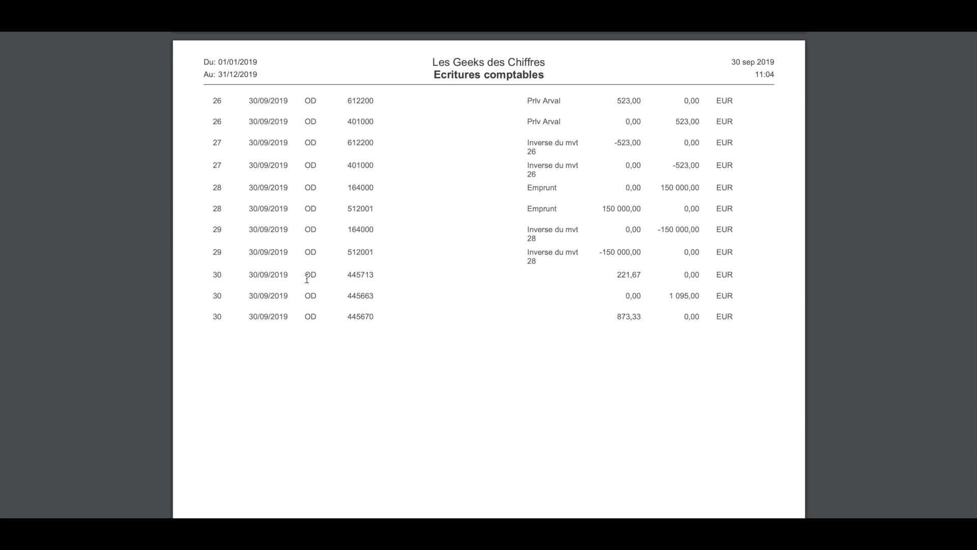
# - Highlight the 445713 line of transaction 30 and compare it with the 44571 Tva collectée line of month M in the Google Sheets spreadsheet
pyautogui.moveTo(248, 275); pyautogui.dragTo(501, 280)
pyautogui.moveTo(617, 278)
pyautogui.mouseDown()
pyautogui.moveTo(628, 275)
pyautogui.moveTo(604, 276)
pyautogui.mouseUp()
pyautogui.doubleClick(359, 275)
pyautogui.click(370, 279)
pyautogui.moveTo(370, 279); pyautogui.dragTo(375, 277)
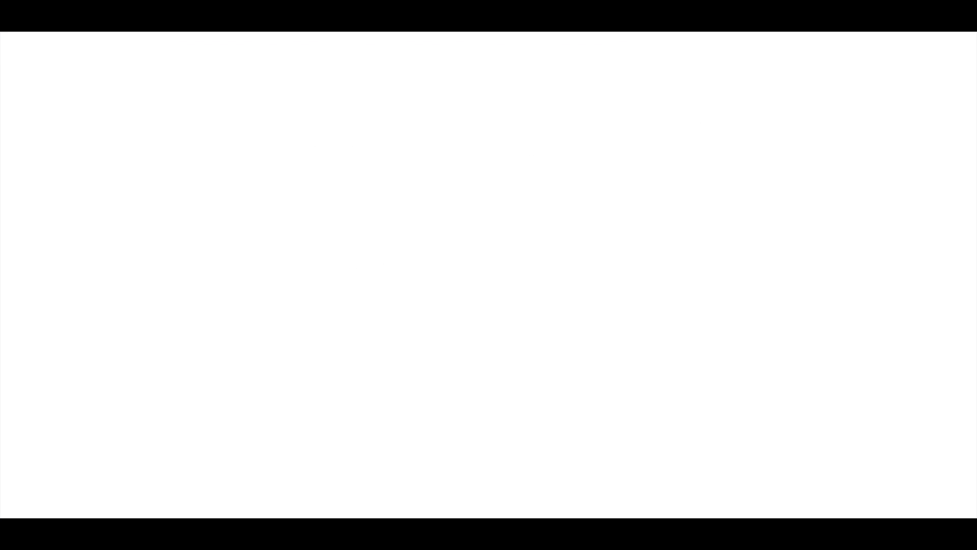
pyautogui.scroll(2, 268, 206)
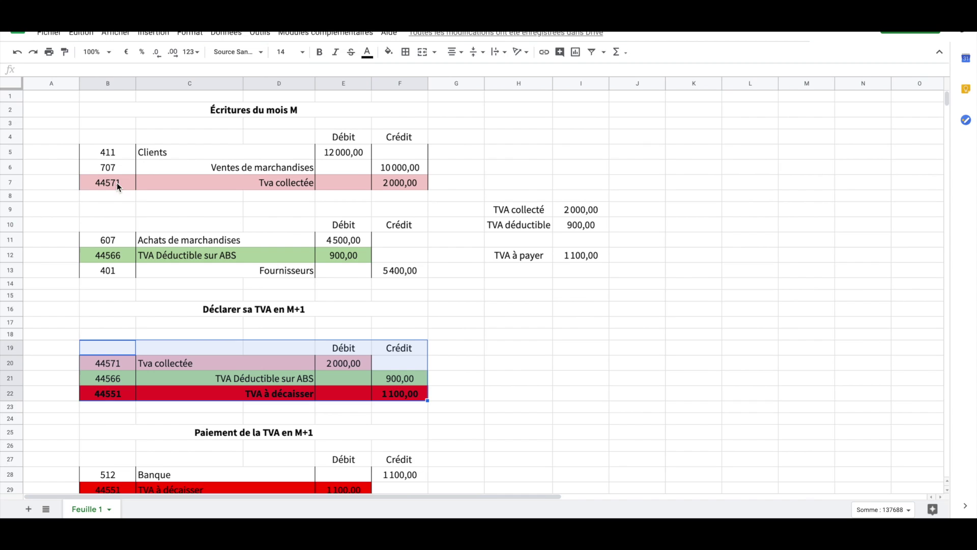
pyautogui.moveTo(373, 186); pyautogui.dragTo(229, 184)
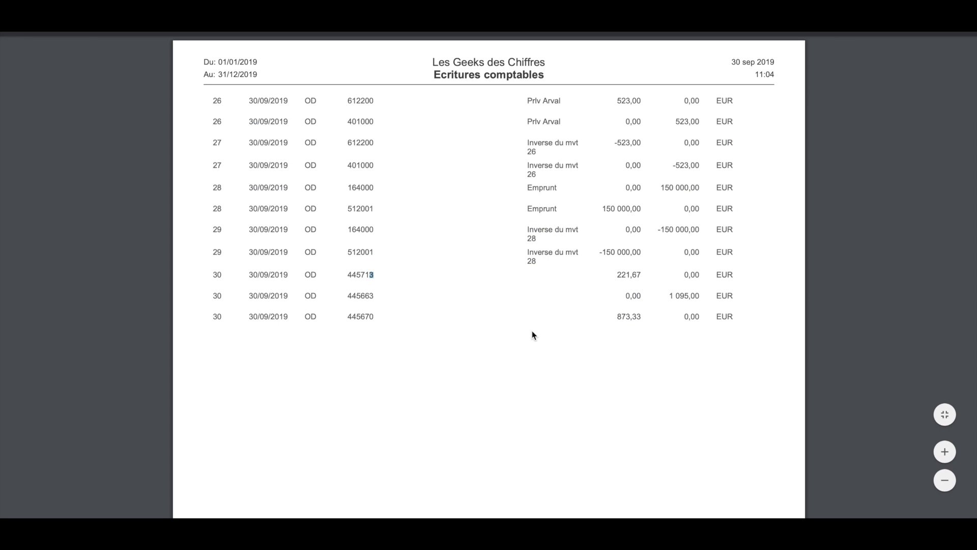
# - Back in the Ecritures comptables document, check the 445663 line and the D and C column headings against transaction 30's amounts
pyautogui.click(384, 296)
pyautogui.moveTo(674, 296); pyautogui.dragTo(725, 297)
pyautogui.click(614, 301)
pyautogui.scroll(20, 662, 153)
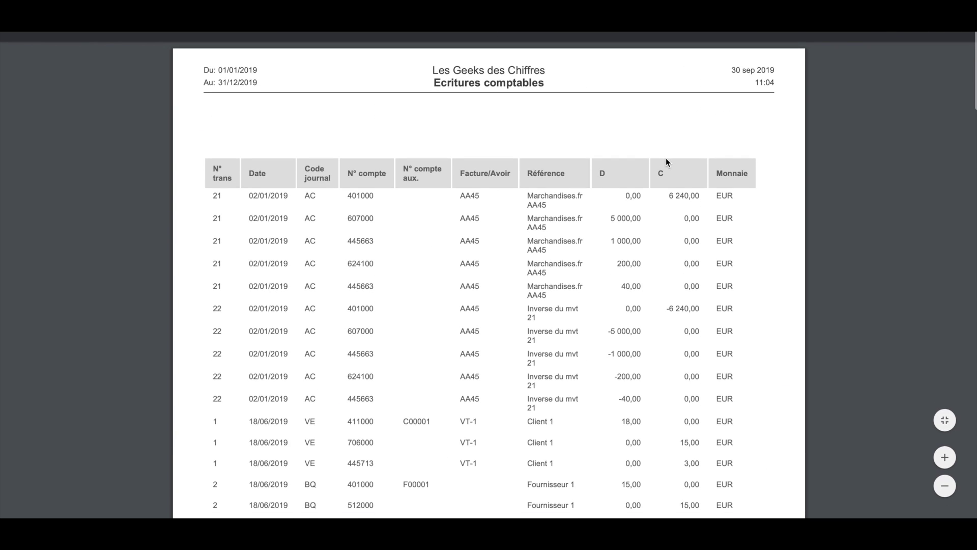
pyautogui.scroll(-20, 660, 168)
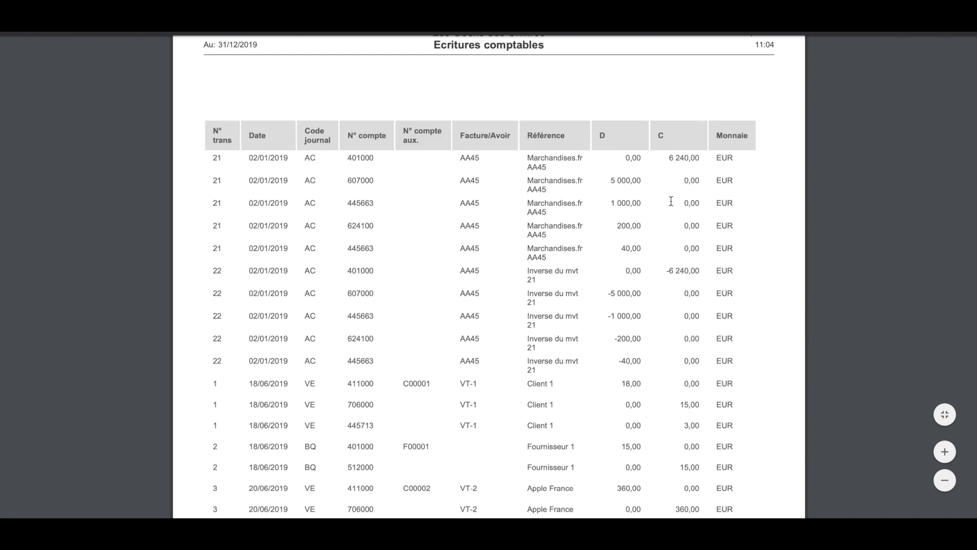
pyautogui.scroll(-1, 673, 204)
pyautogui.moveTo(628, 148); pyautogui.dragTo(625, 120)
pyautogui.click(625, 119)
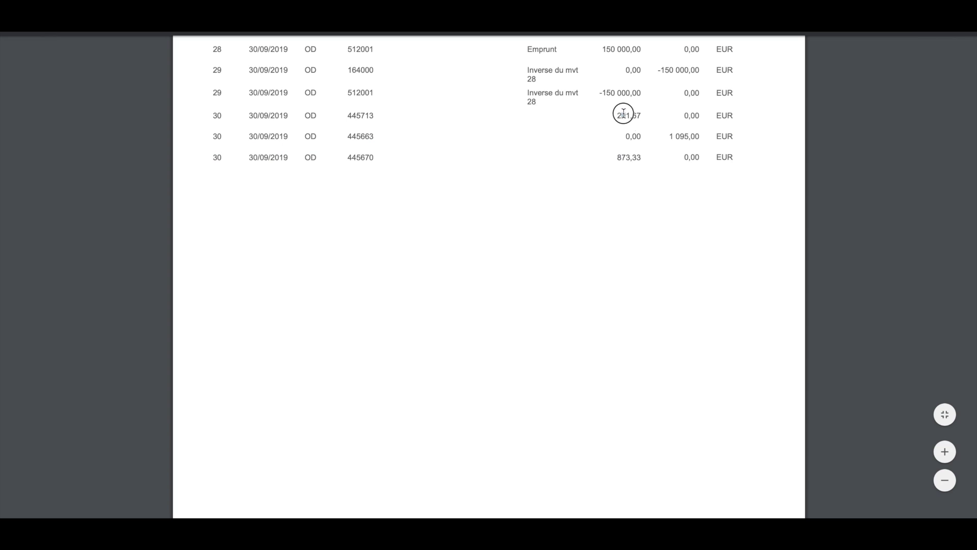
pyautogui.moveTo(688, 113); pyautogui.dragTo(684, 132)
pyautogui.click(685, 131)
# - In the Google Sheets spreadsheet, select the 44571 Tva collectée line of the Déclarer sa TVA en M+1 entry
pyautogui.scroll(5, 645, 176)
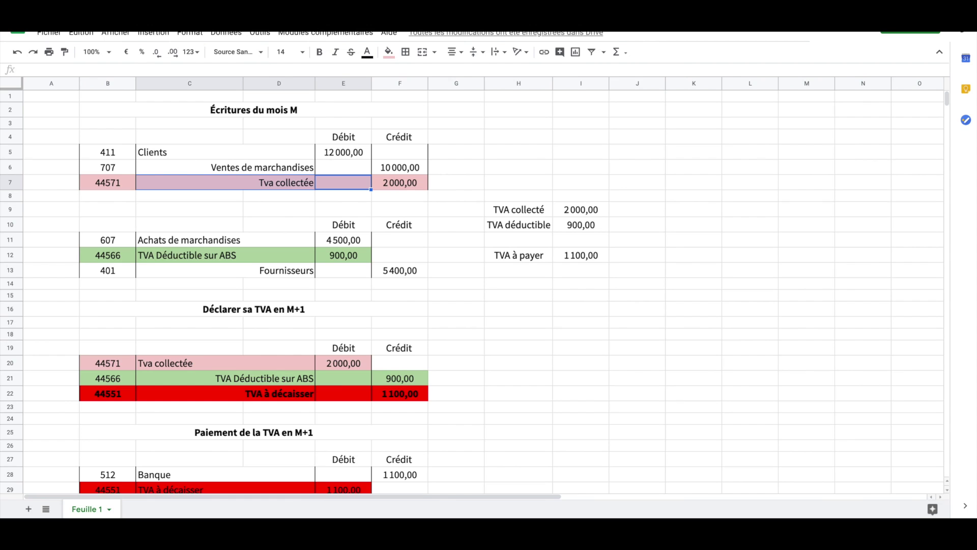
pyautogui.scroll(-3, 392, 302)
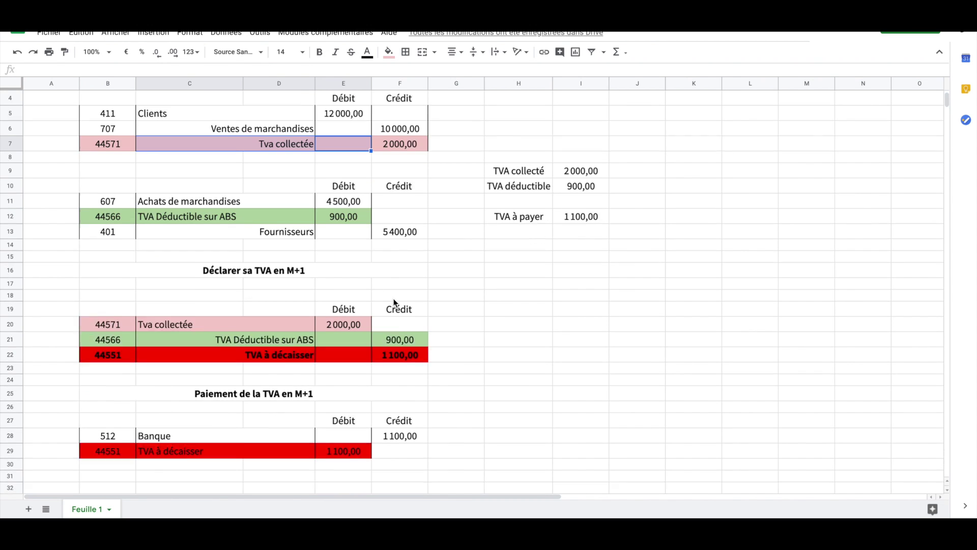
pyautogui.click(360, 325)
pyautogui.moveTo(359, 324); pyautogui.dragTo(94, 326)
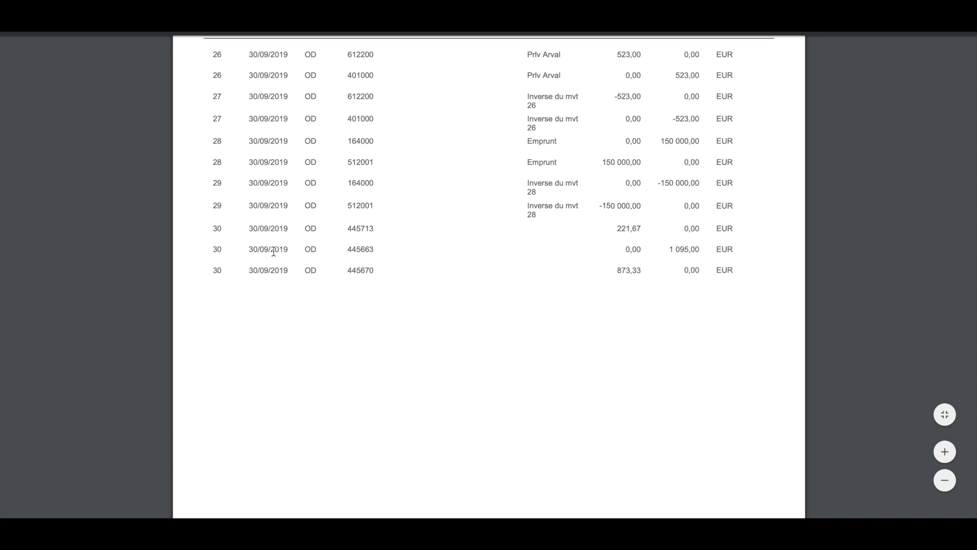
# - Highlight the credit amount of account 445663 in transaction 30 and compare it with the 44566 TVA Déductible sur ABS line in the spreadsheet
pyautogui.moveTo(668, 249); pyautogui.dragTo(700, 249)
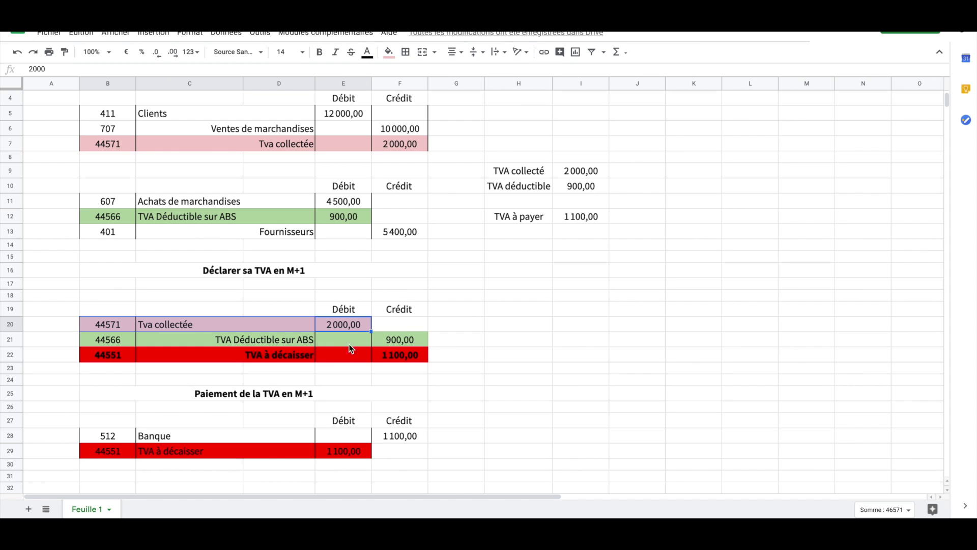
pyautogui.click(399, 339)
pyautogui.moveTo(227, 341); pyautogui.dragTo(109, 342)
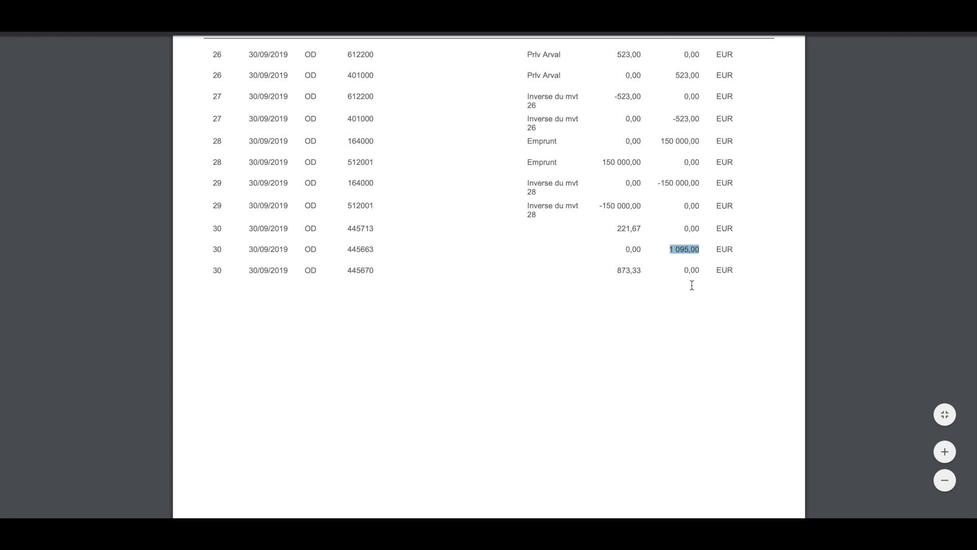
# - In the Ecritures comptables document, highlight the 445670 account and its debit, and compare it with the 445663 and 445713 amounts
pyautogui.doubleClick(638, 271)
pyautogui.moveTo(349, 269); pyautogui.dragTo(388, 273)
pyautogui.click(649, 269)
pyautogui.moveTo(648, 270); pyautogui.dragTo(627, 272)
pyautogui.moveTo(712, 248); pyautogui.dragTo(613, 224)
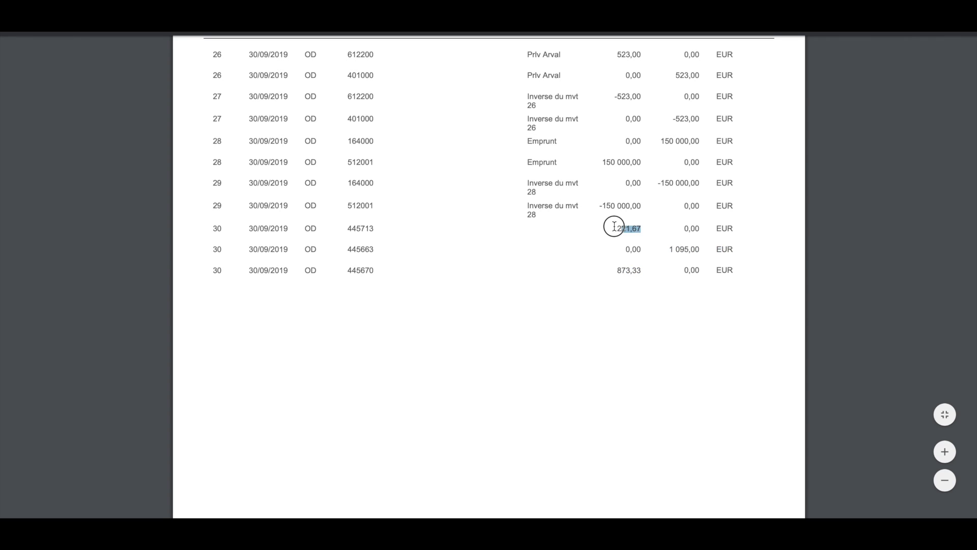
pyautogui.click(670, 248)
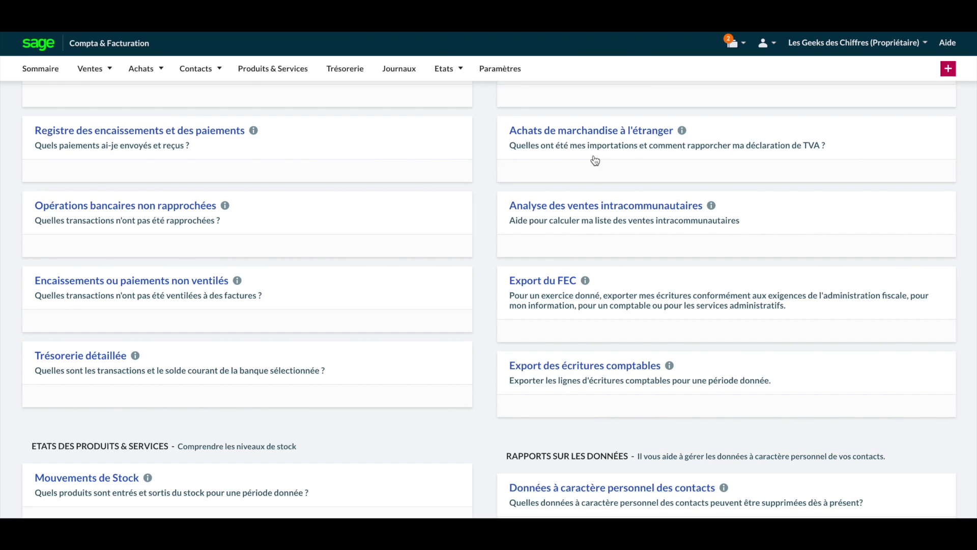
# - Return to the Sage reports list and open the Activité de catégorie - Sommaire report for 01/09/2019 to 30/09/2019
pyautogui.scroll(3, 590, 203)
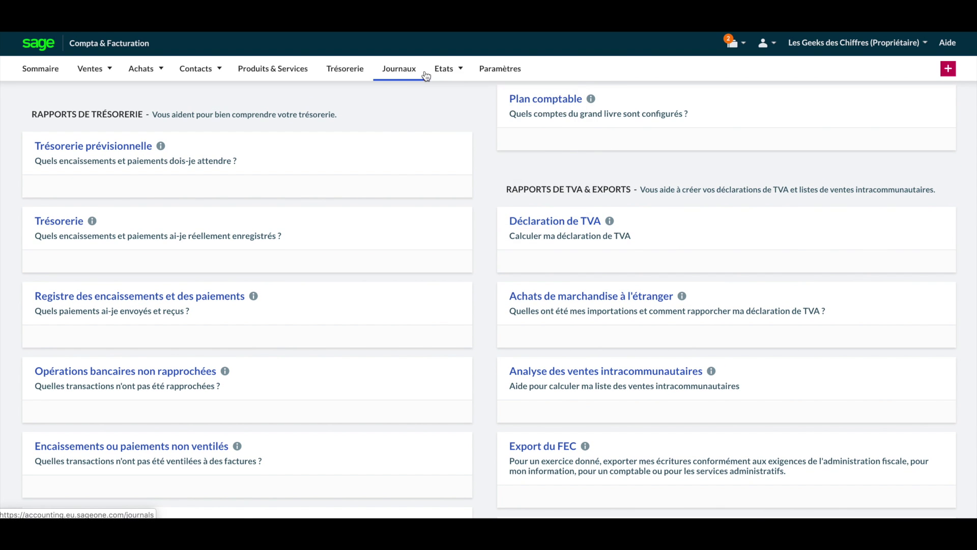
pyautogui.scroll(-3, 737, 135)
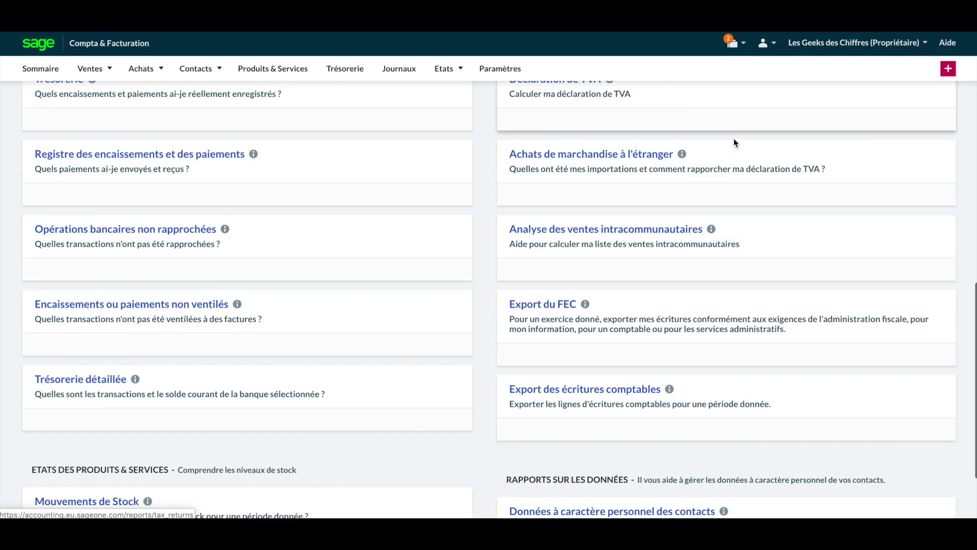
pyautogui.scroll(-2, 728, 193)
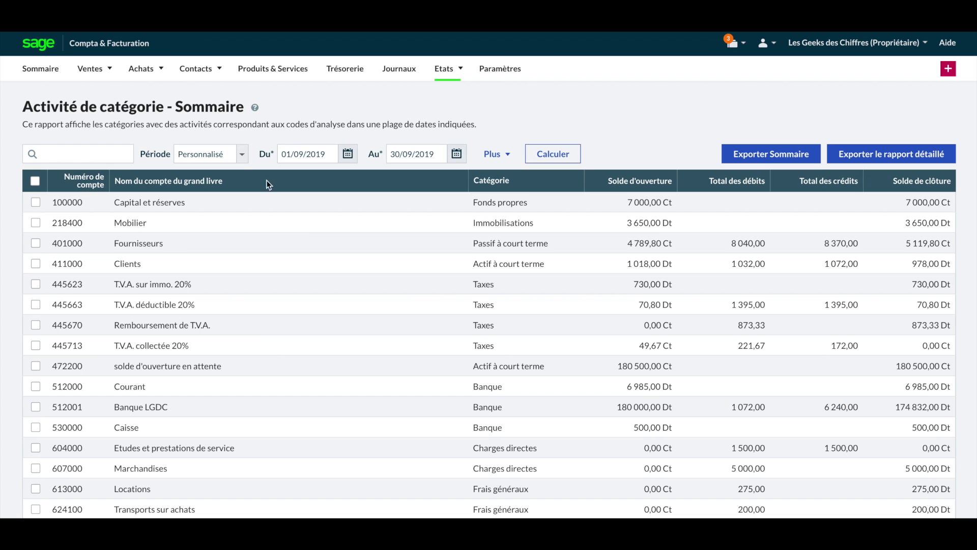
# - Review the accounts in the summary report and open the detailed activity of T.V.A. déductible 20% (445663)
pyautogui.scroll(-5, 328, 256)
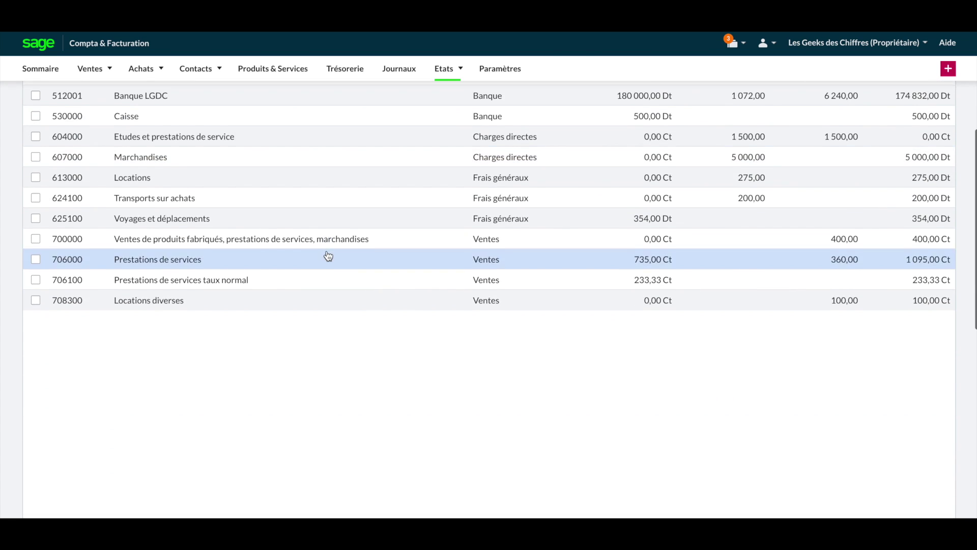
pyautogui.scroll(2, 329, 256)
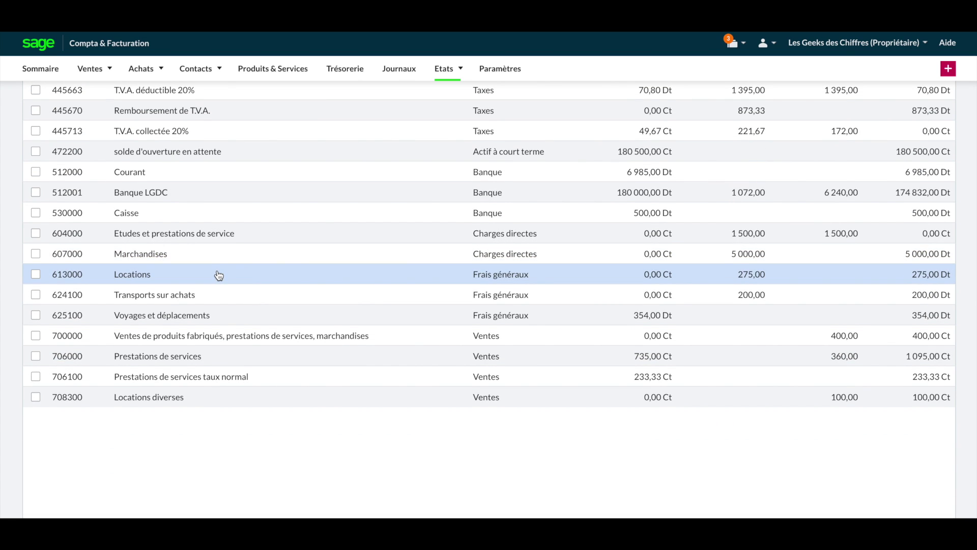
pyautogui.scroll(2, 208, 254)
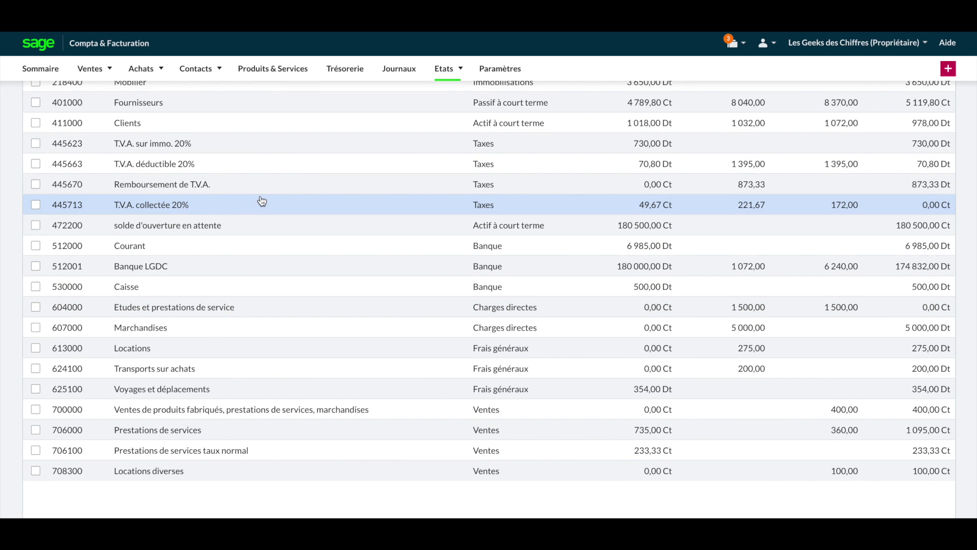
pyautogui.scroll(1, 218, 200)
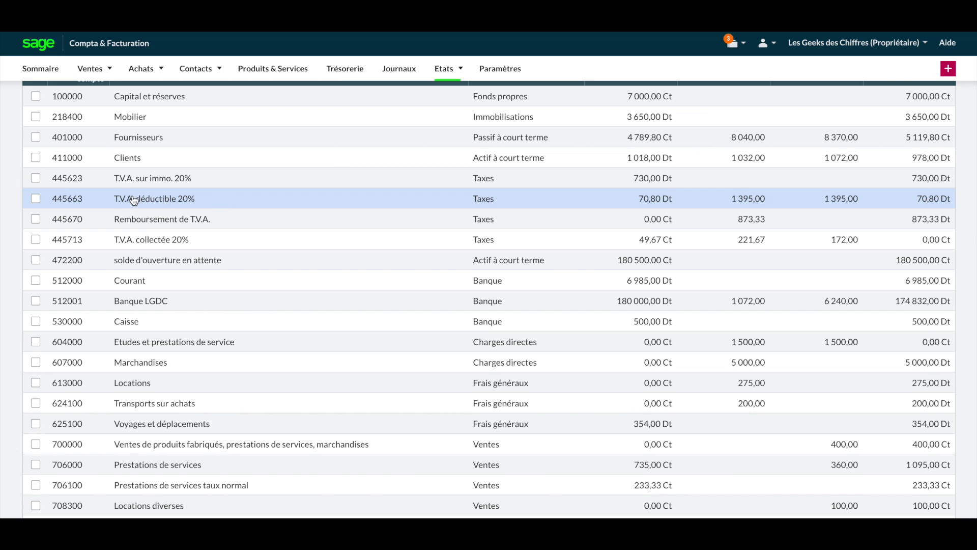
pyautogui.click(35, 199)
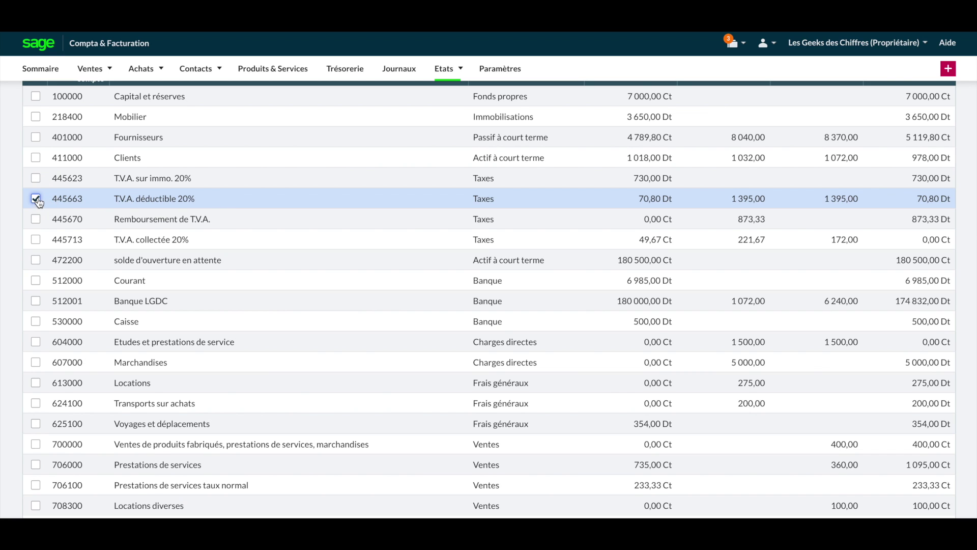
pyautogui.click(176, 202)
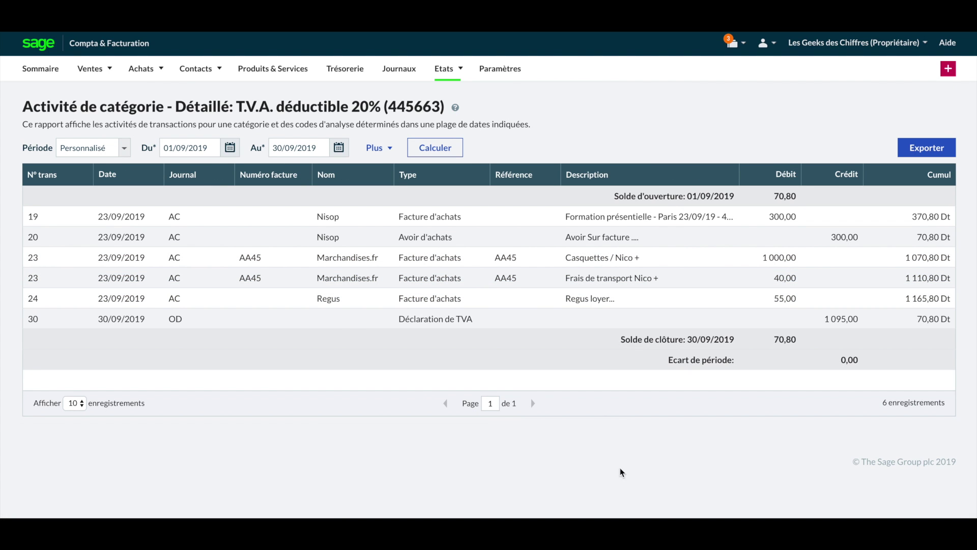
# - Recalculate the detailed activity of account 445663 for the period Cet exercice and highlight the closing balance
pyautogui.click(131, 148)
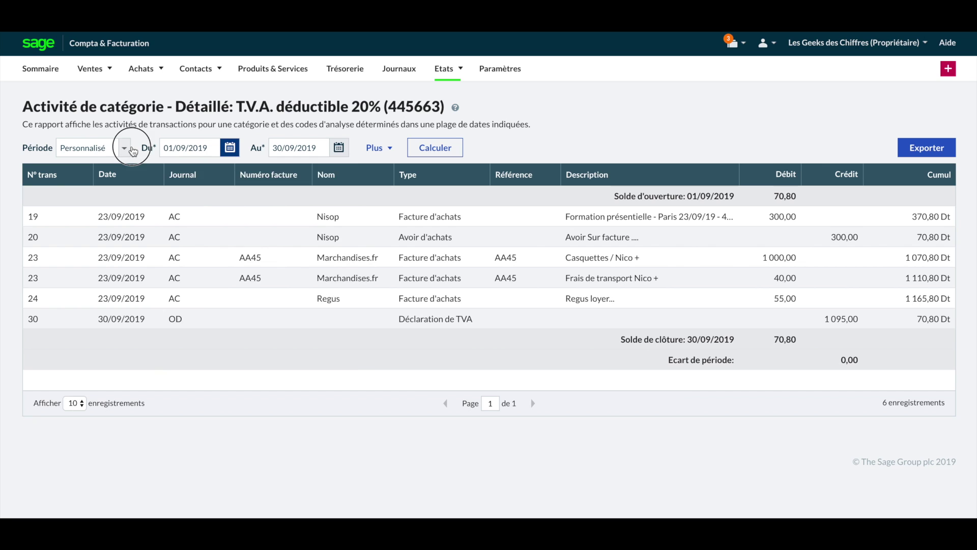
pyautogui.click(127, 148)
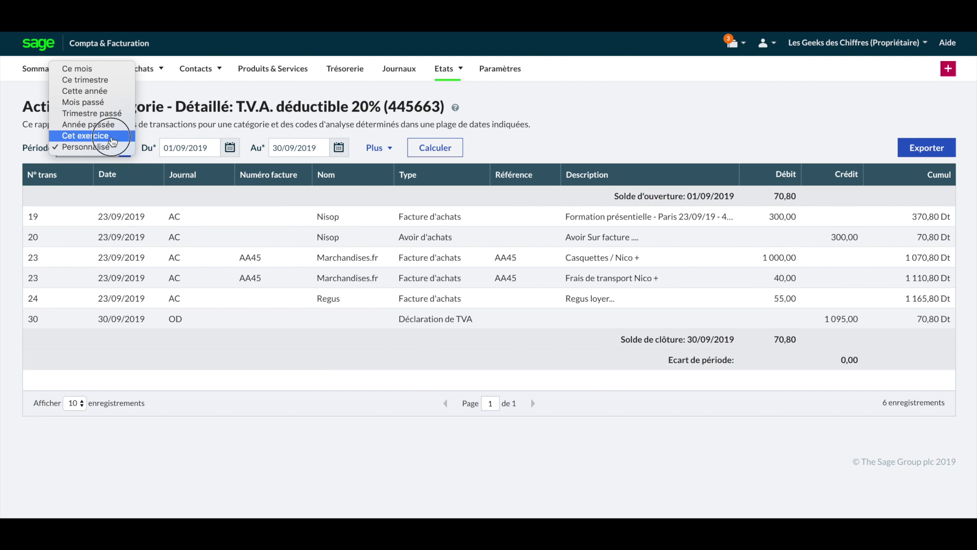
pyautogui.click(111, 137)
pyautogui.click(447, 149)
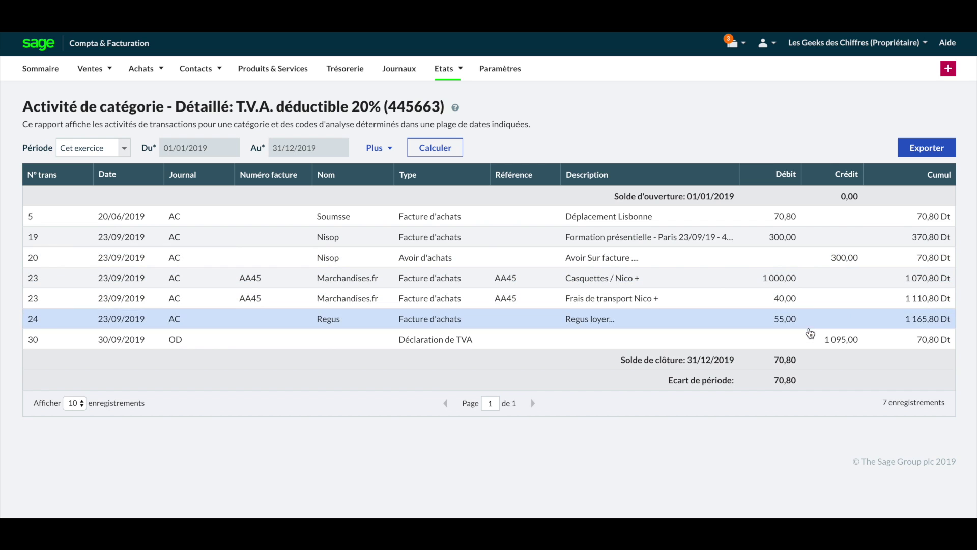
pyautogui.moveTo(803, 360); pyautogui.dragTo(765, 362)
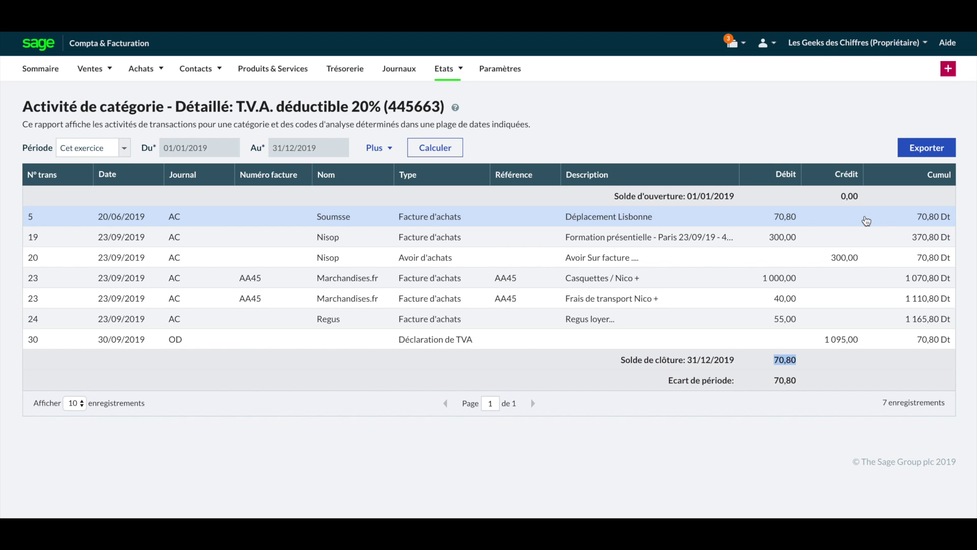
# - Open the Déplacement Lisbonne purchase invoice and examine its payment status and the TVA sur les encaissements mention
pyautogui.click(834, 221)
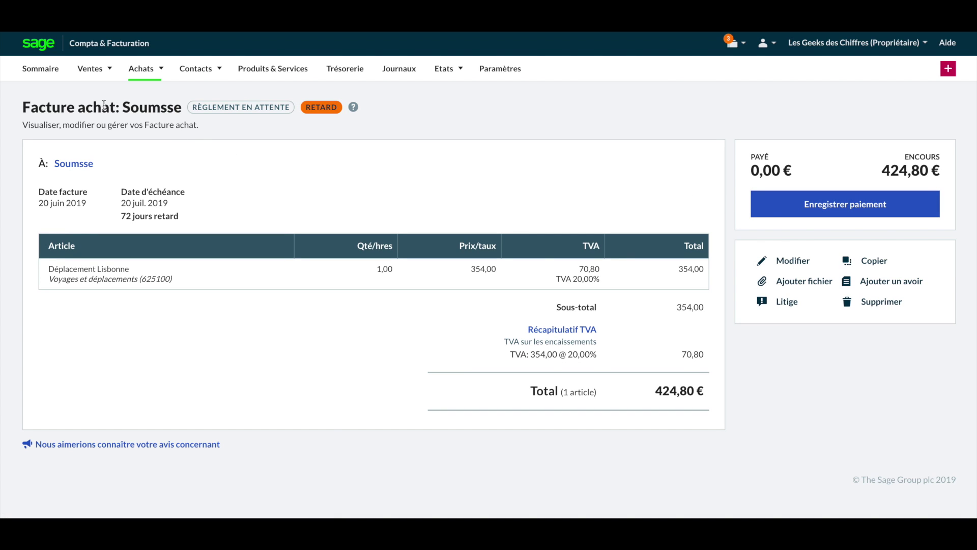
pyautogui.moveTo(136, 108); pyautogui.dragTo(234, 109)
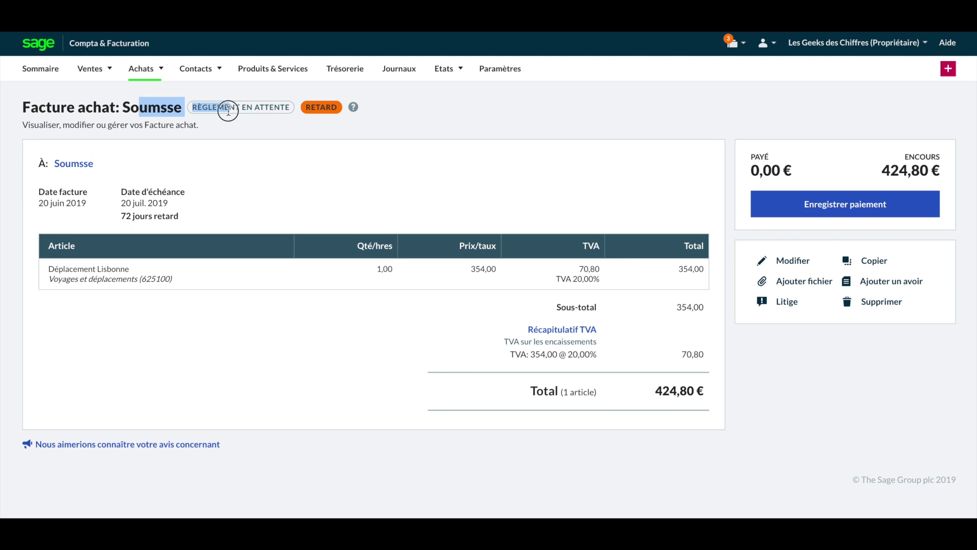
pyautogui.click(245, 108)
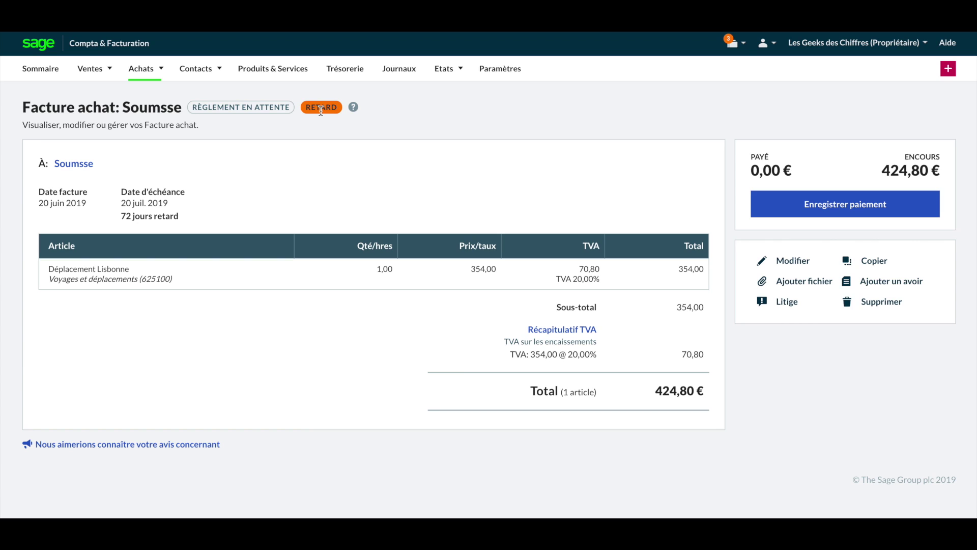
pyautogui.moveTo(601, 342); pyautogui.dragTo(502, 345)
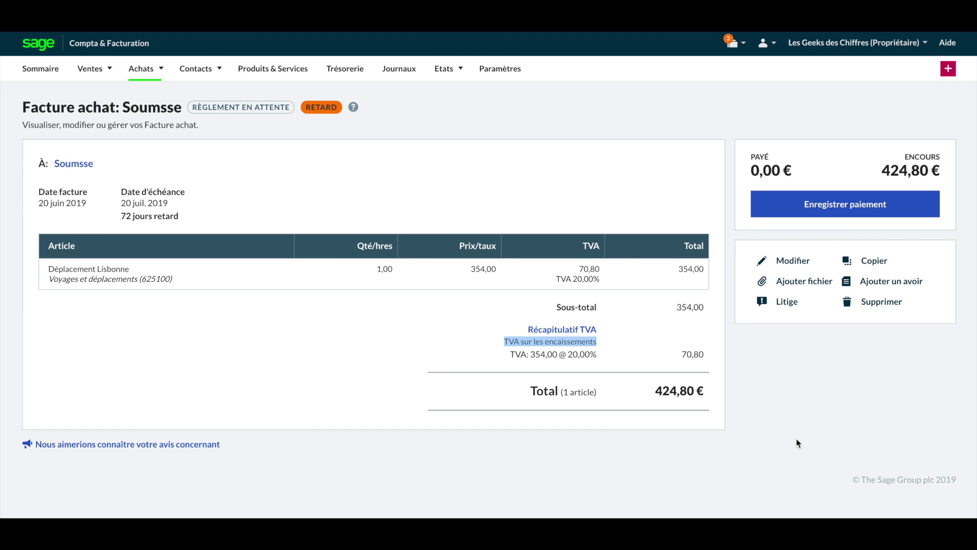
pyautogui.moveTo(452, 71)
pyautogui.click(547, 112)
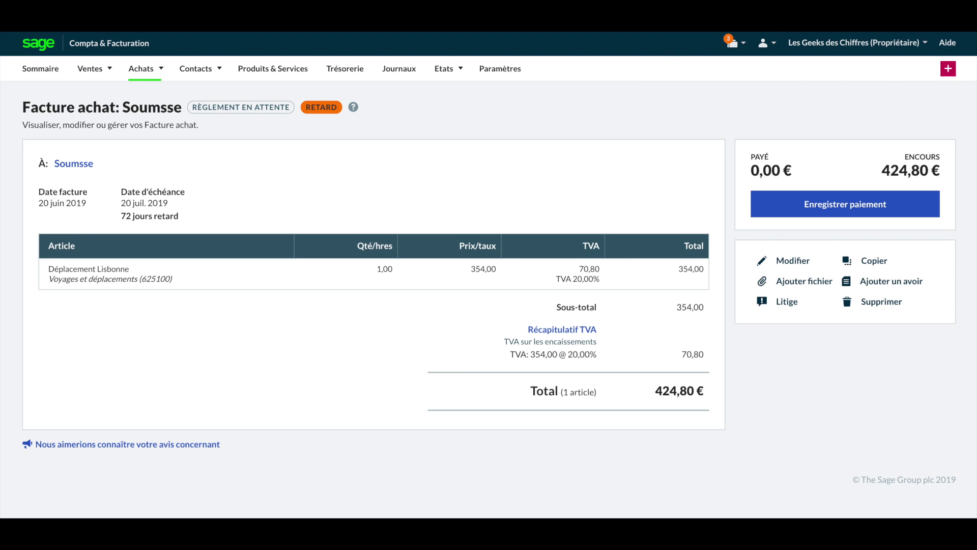
# - Go to the journals list, show the additional search filter and start a new journal entry
pyautogui.click(397, 76)
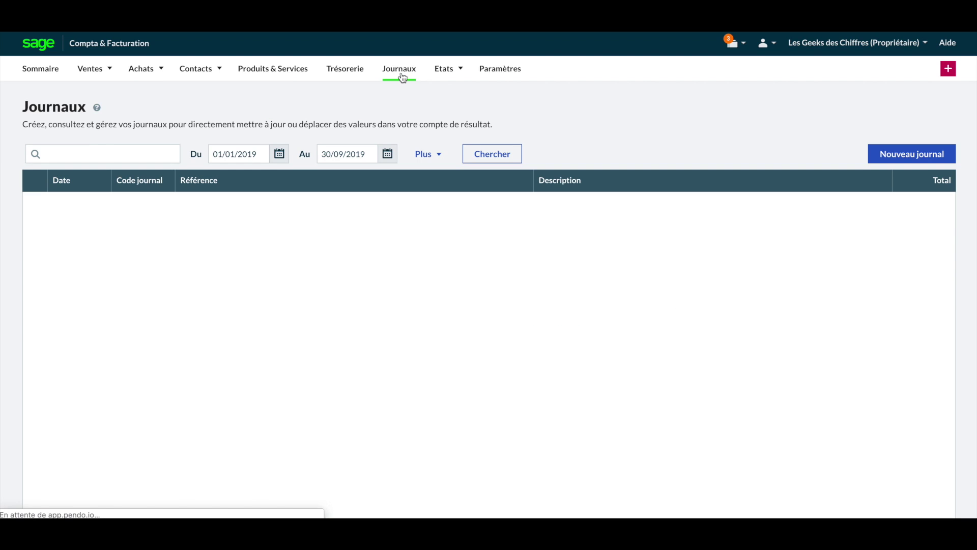
pyautogui.moveTo(91, 72)
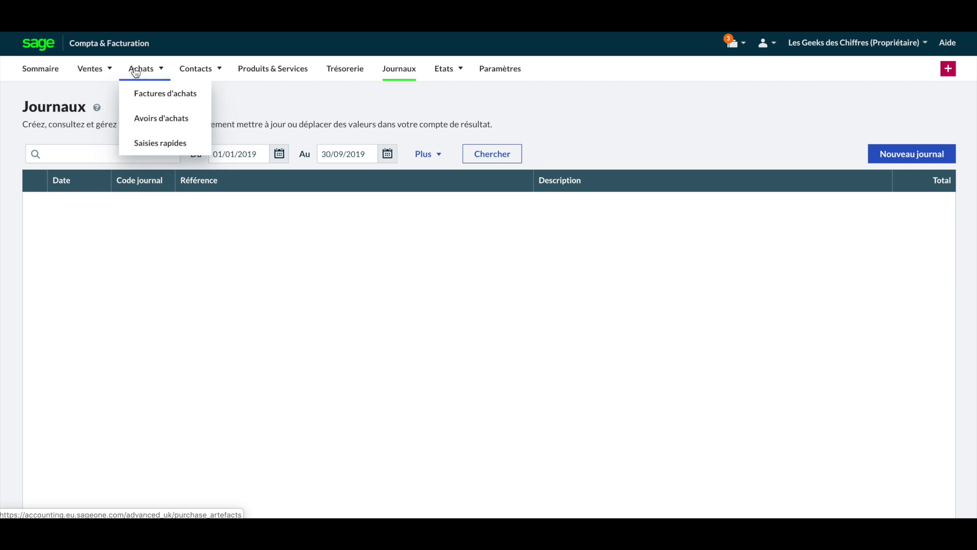
pyautogui.moveTo(154, 70)
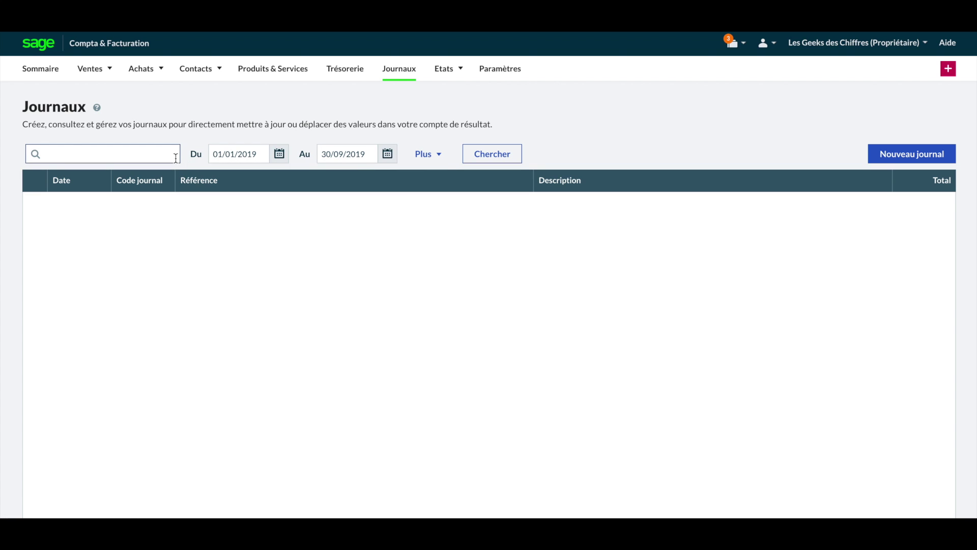
pyautogui.click(493, 157)
pyautogui.click(431, 161)
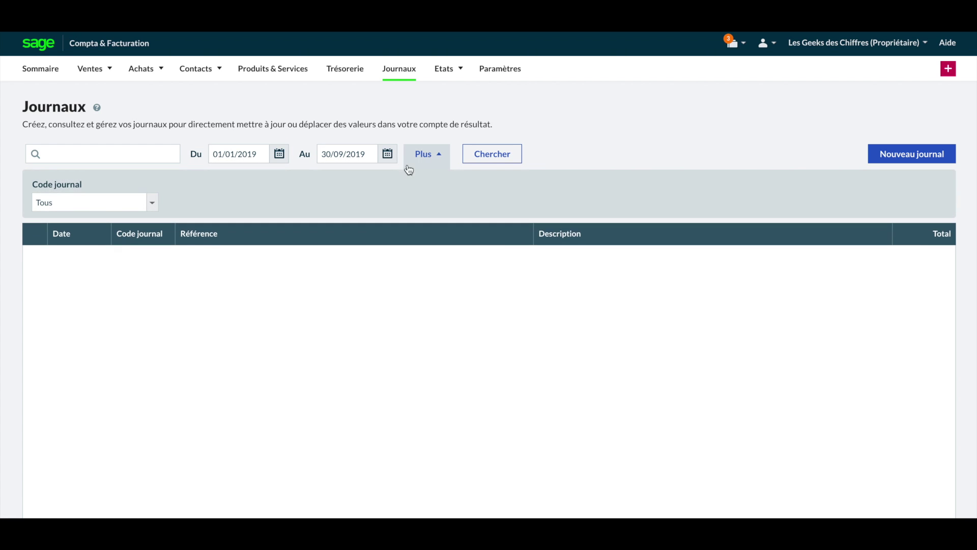
pyautogui.click(891, 154)
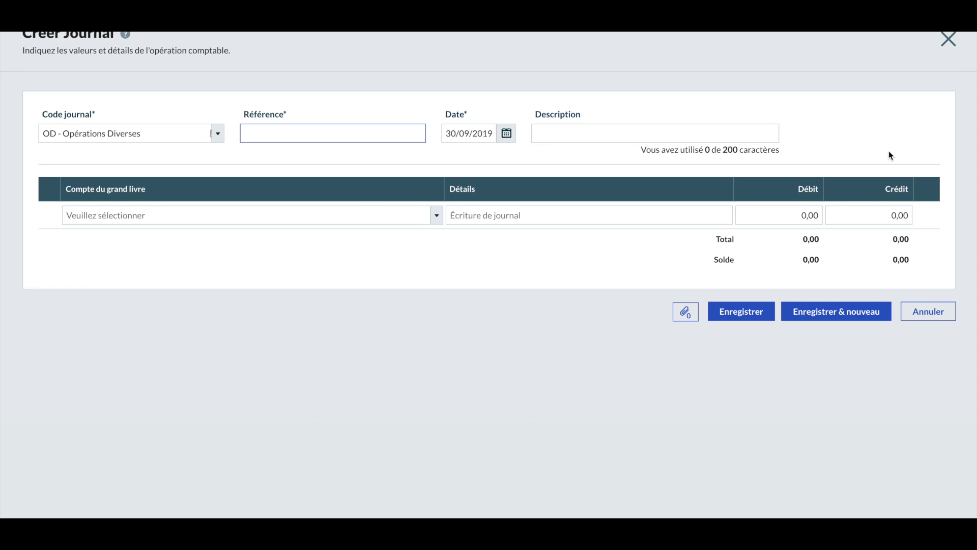
# - Keep the journal code OD - Opérations Diverses and set the entry's reference to Emprunt
pyautogui.click(219, 135)
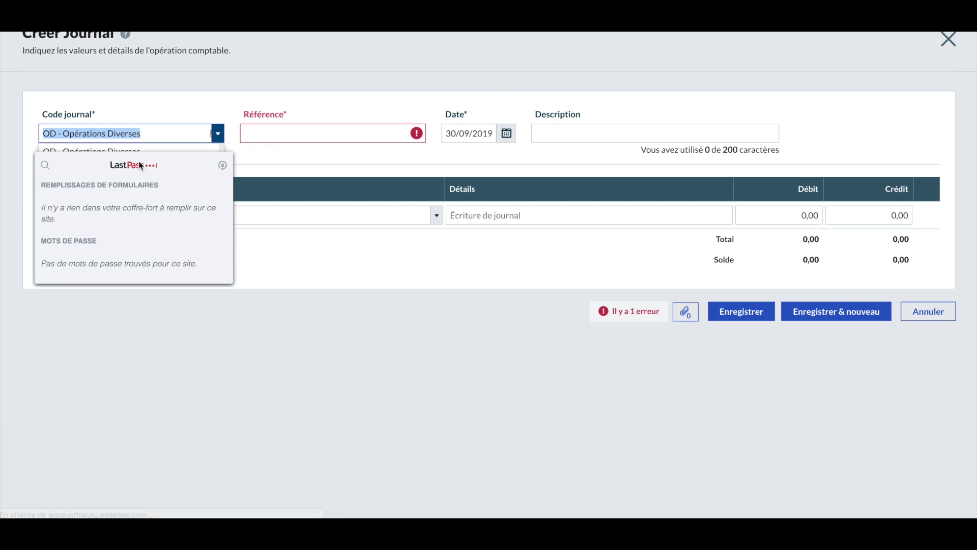
pyautogui.click(170, 118)
pyautogui.click(298, 134)
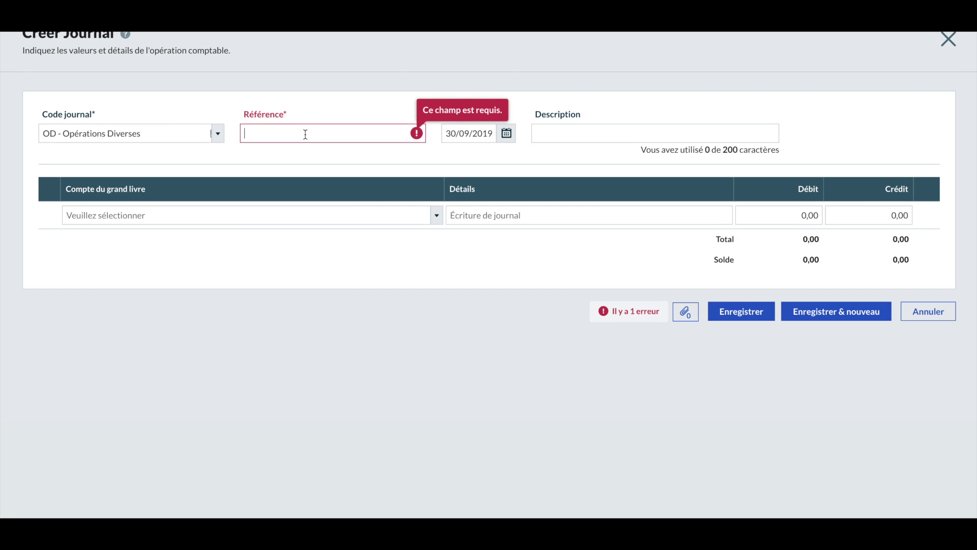
pyautogui.write('Emrpunt')
pyautogui.press('BackSpace')
pyautogui.press('BackSpace')
pyautogui.press('BackSpace')
pyautogui.press('BackSpace')
pyautogui.press('BackSpace')
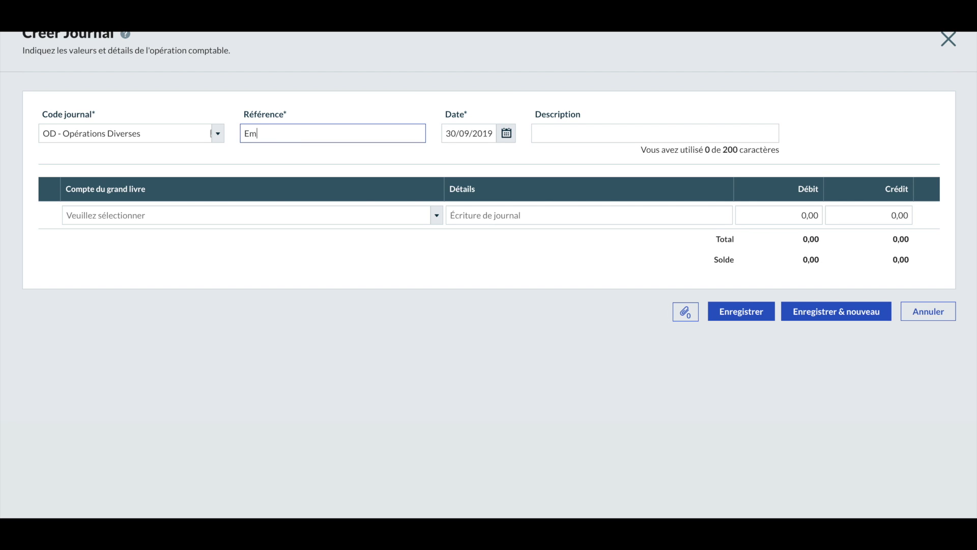
pyautogui.write('prunt')
pyautogui.press('Tab')
pyautogui.press('Tab')
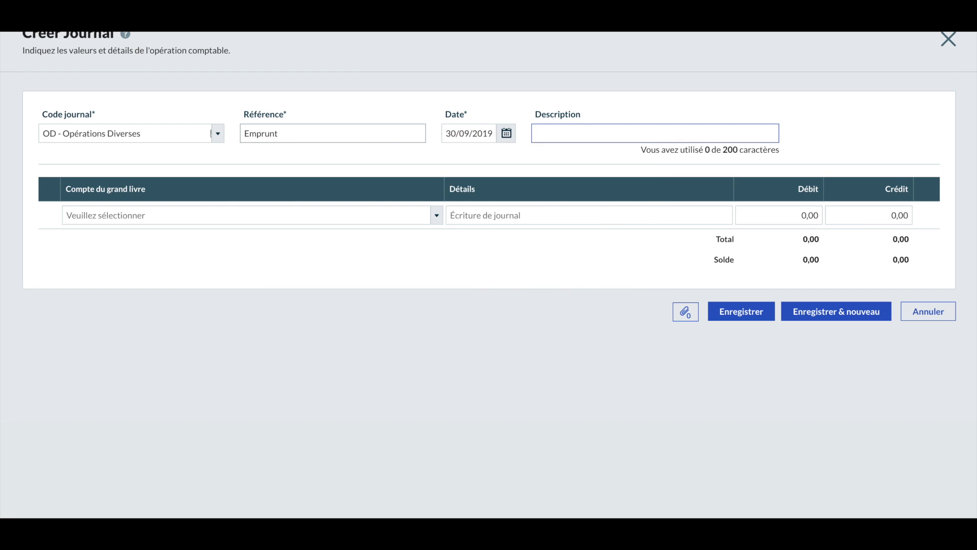
# - Describe the journal entry as Emprunt n° followed by the loan number and - Banque LGH
pyautogui.write('Emprunt n°')
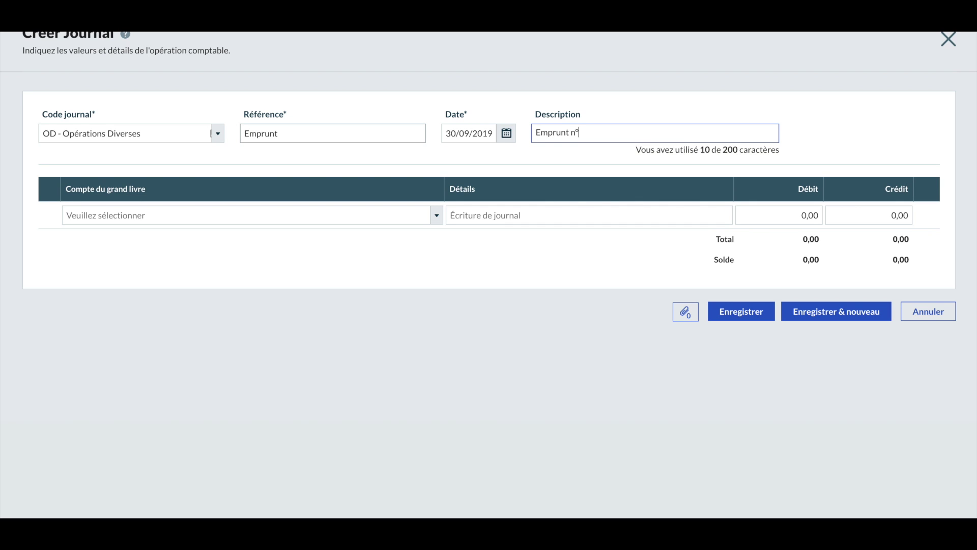
pyautogui.write('19500 - Banque LGH')
pyautogui.press('Tab')
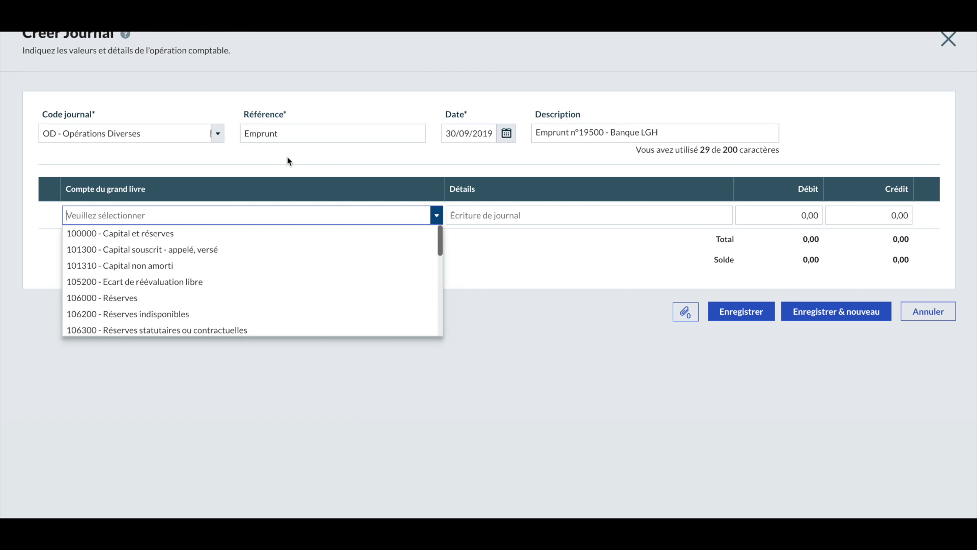
# - Assign account 512001 - Banque LGDC to the first line and copy the journal description into its details
pyautogui.write('51')
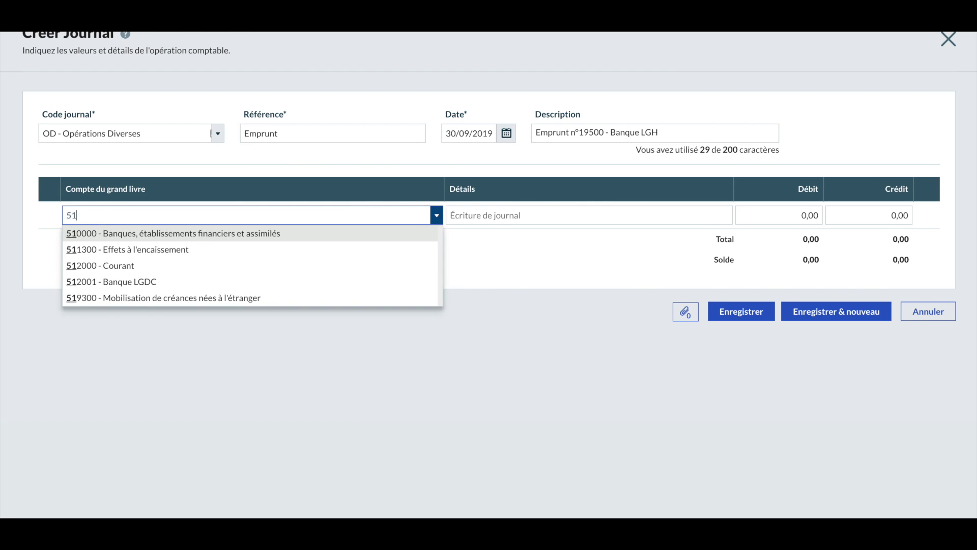
pyautogui.write('2')
pyautogui.press('Down')
pyautogui.press('Return')
pyautogui.press('Tab')
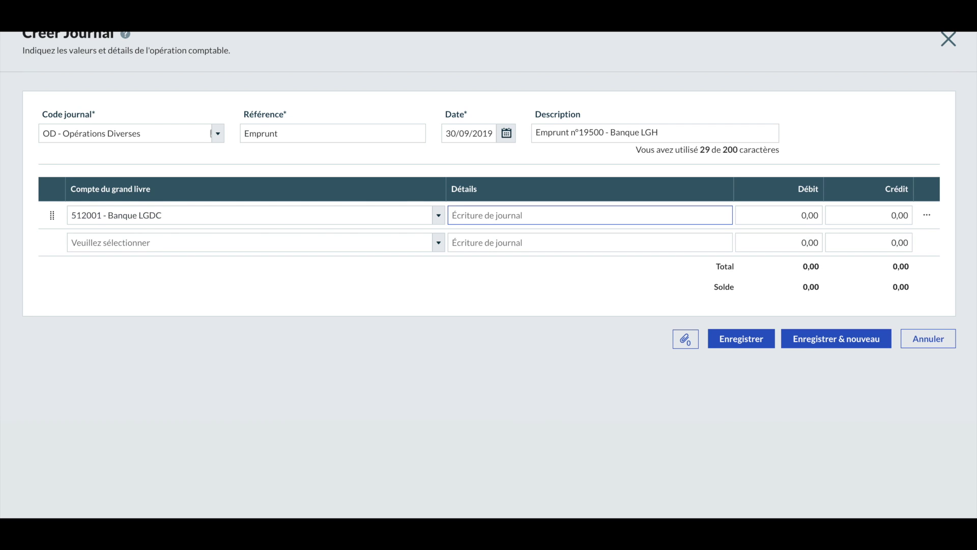
pyautogui.tripleClick(661, 134)
pyautogui.hotkey('ctrl', 'c')
pyautogui.click(565, 218)
pyautogui.hotkey('ctrl', 'v')
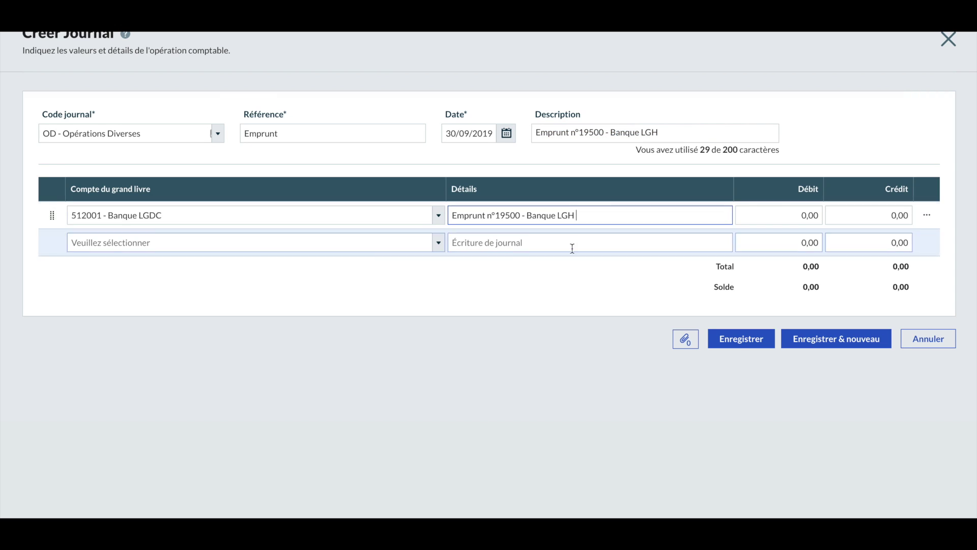
# - Set the debit of the 512001 - Banque LGDC line to 150 000
pyautogui.click(788, 210)
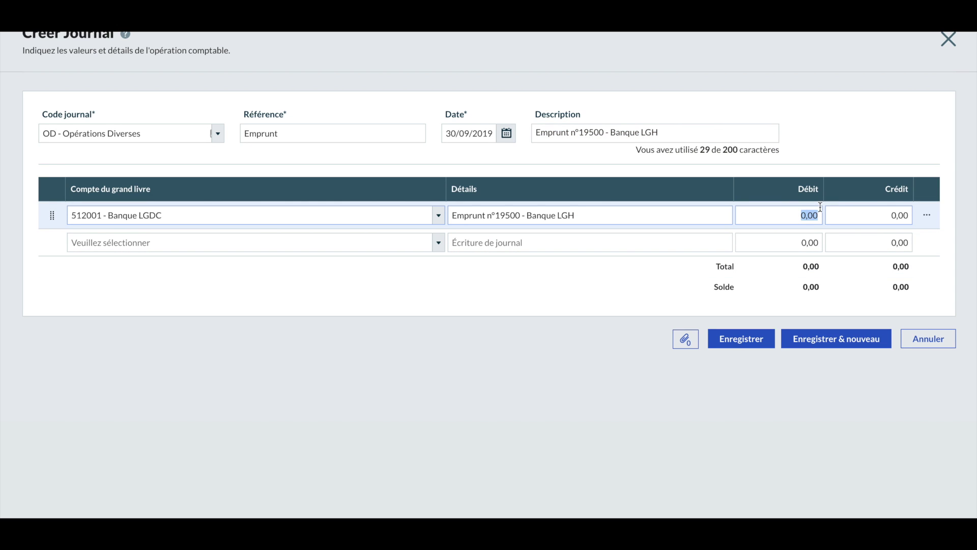
pyautogui.write('1500000')
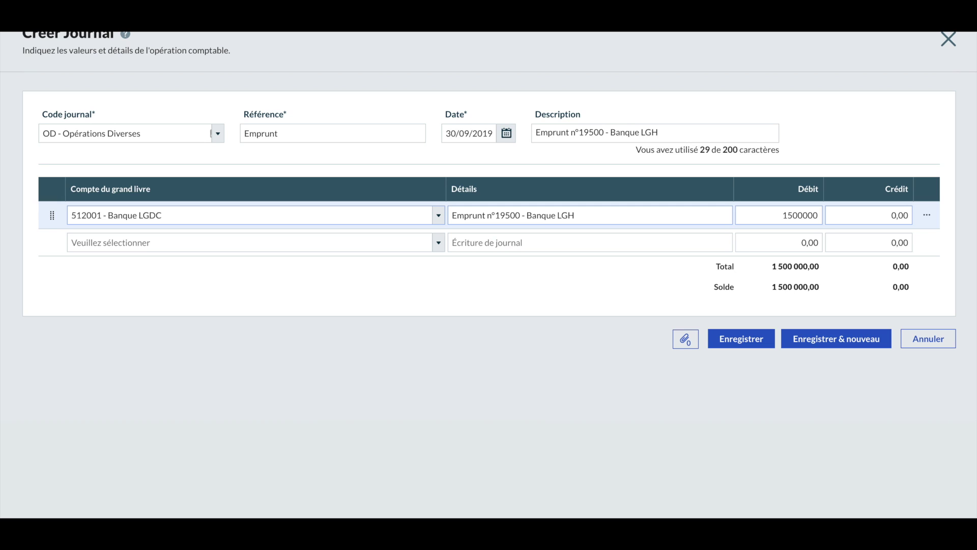
pyautogui.press('BackSpace')
pyautogui.press('Tab')
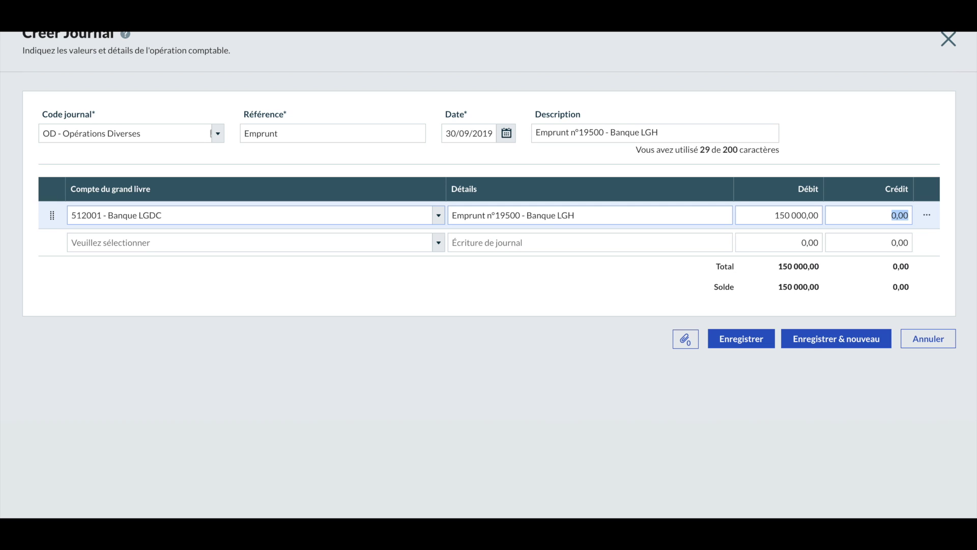
# - Add a second line on account 164000 - Remboursement d'emprunt with the same details text as the first line
pyautogui.press('Tab')
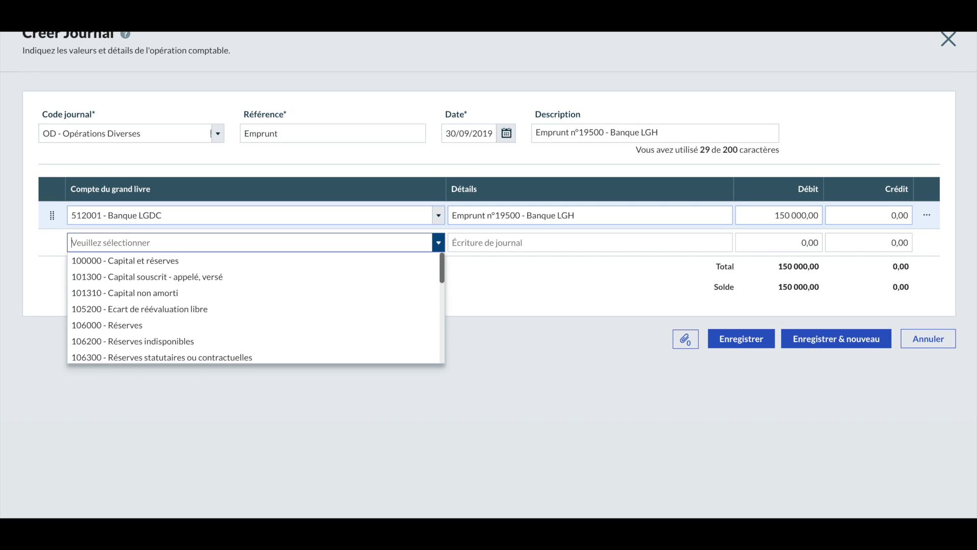
pyautogui.write('164')
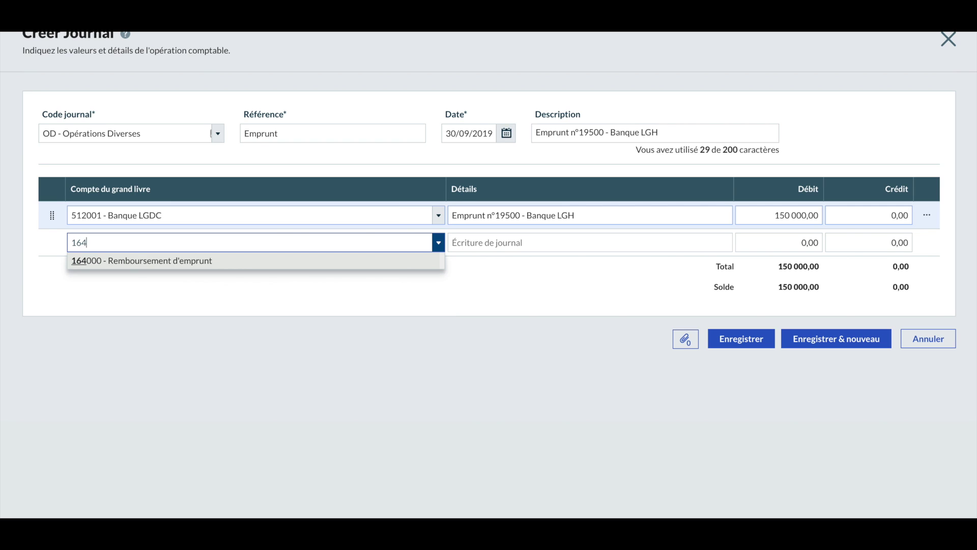
pyautogui.click(241, 260)
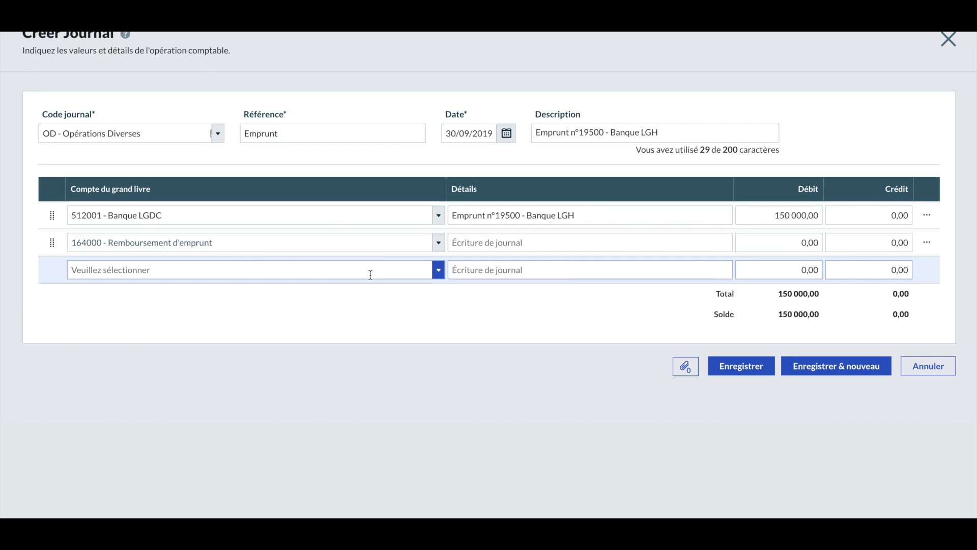
pyautogui.moveTo(580, 215); pyautogui.dragTo(437, 214)
pyautogui.hotkey('ctrl', 'c')
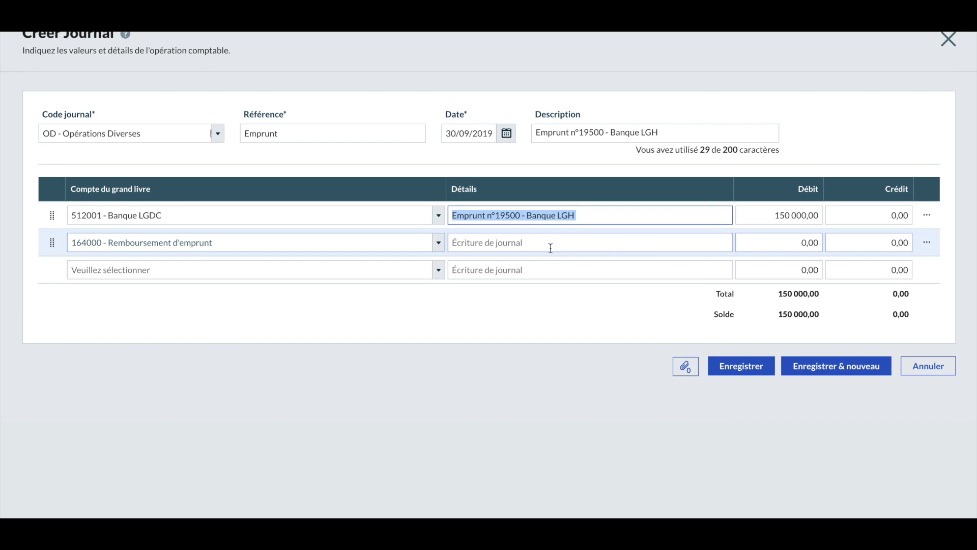
pyautogui.click(557, 247)
pyautogui.hotkey('ctrl', 'v')
# - Credit the 164000 line with 150 000 and save the journal entry
pyautogui.click(858, 242)
pyautogui.write('150 000')
pyautogui.press('Tab')
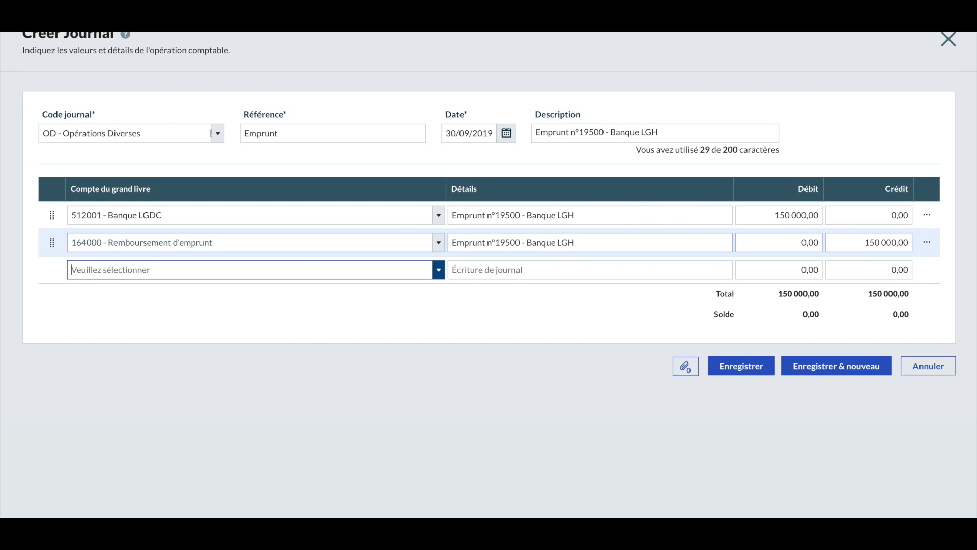
pyautogui.click(715, 426)
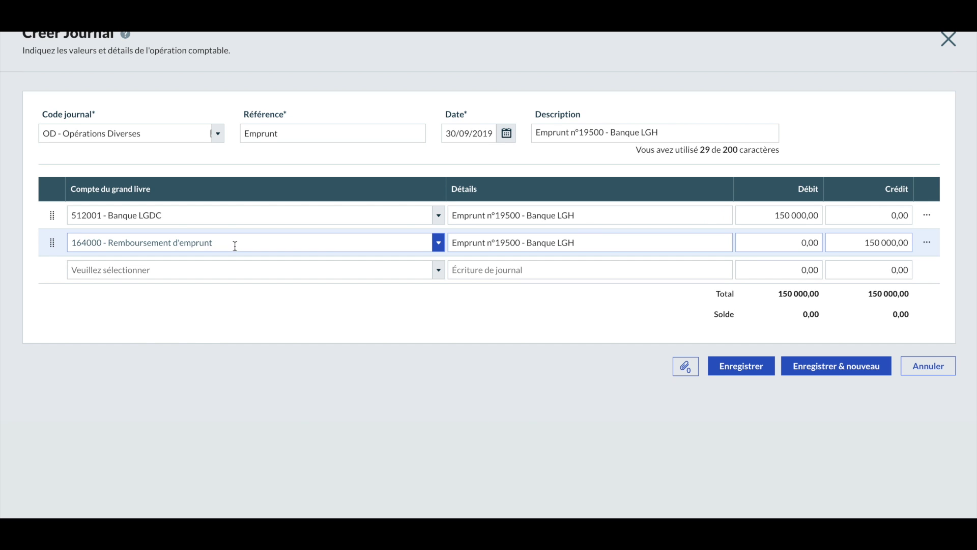
pyautogui.click(741, 374)
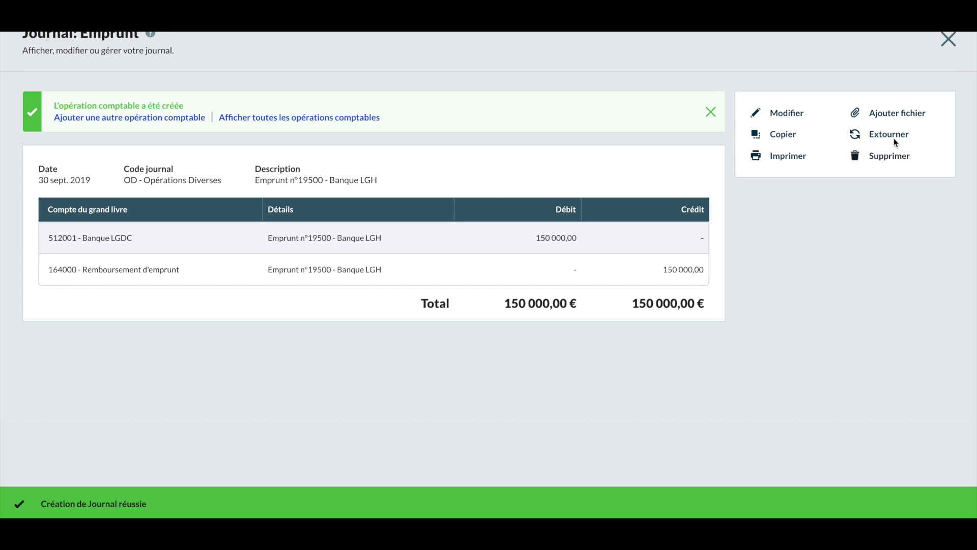
# - Close the saved journal, check the Banque LGDC bank account and open the sales Saisies rapides list
pyautogui.click(948, 39)
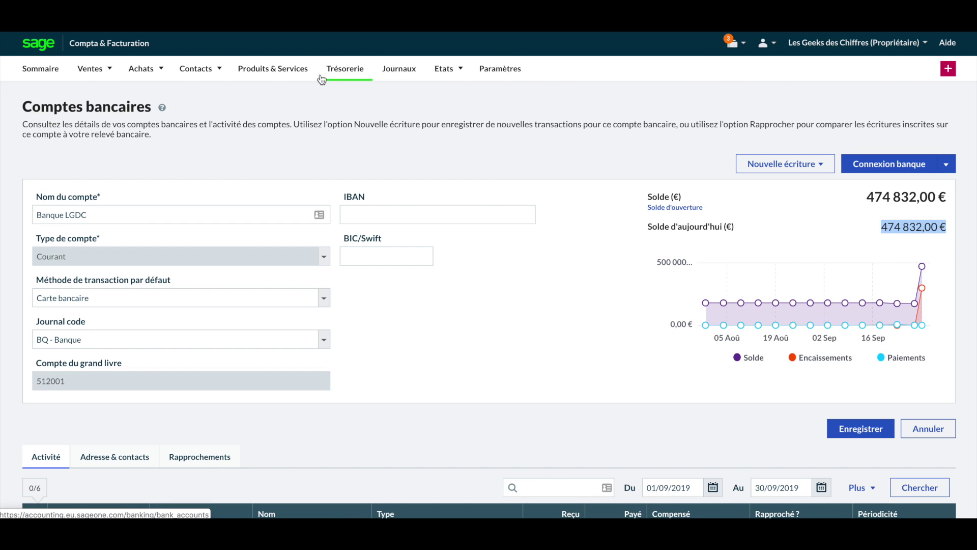
pyautogui.moveTo(103, 73)
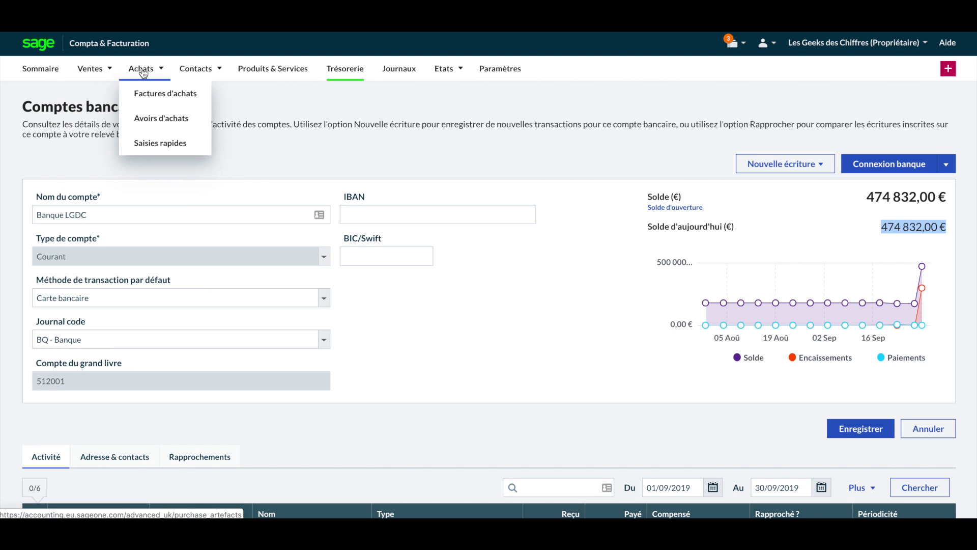
pyautogui.moveTo(139, 70)
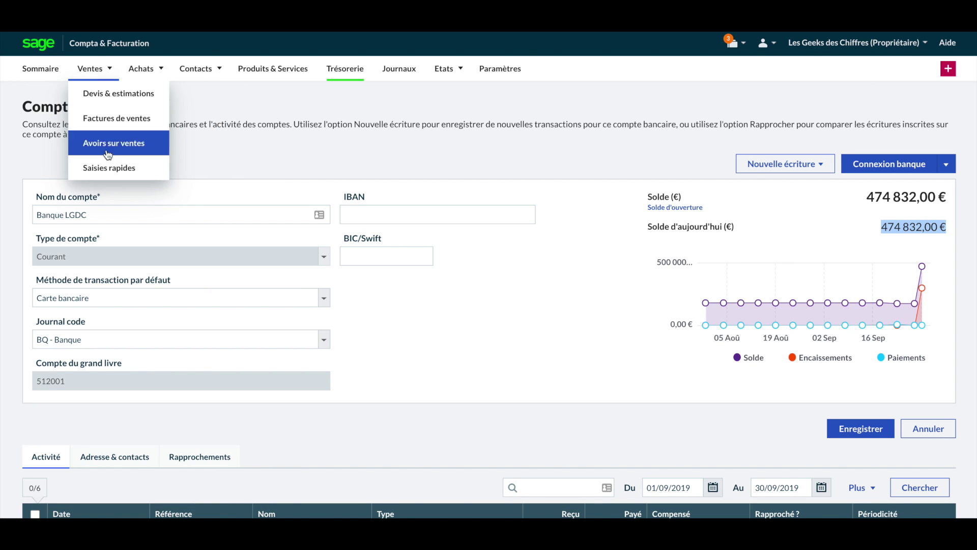
pyautogui.click(136, 168)
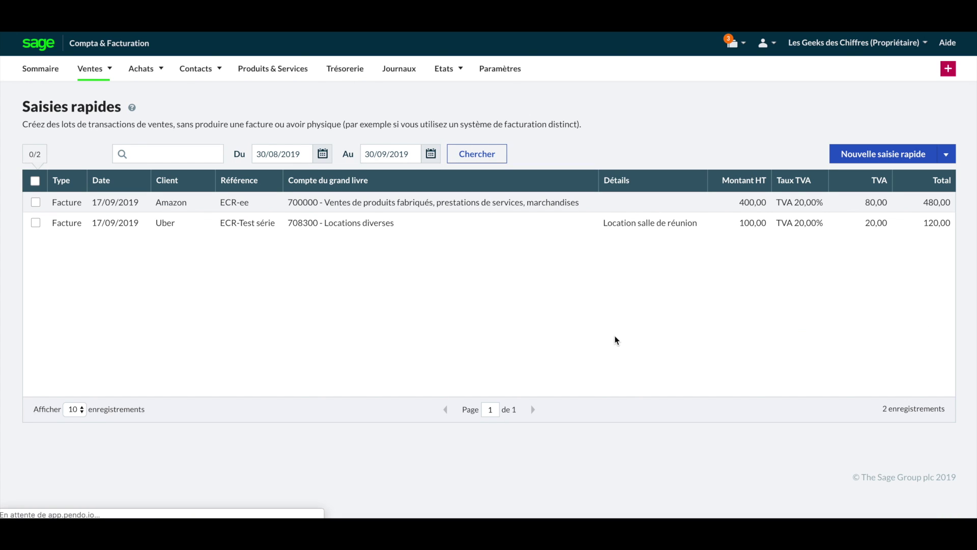